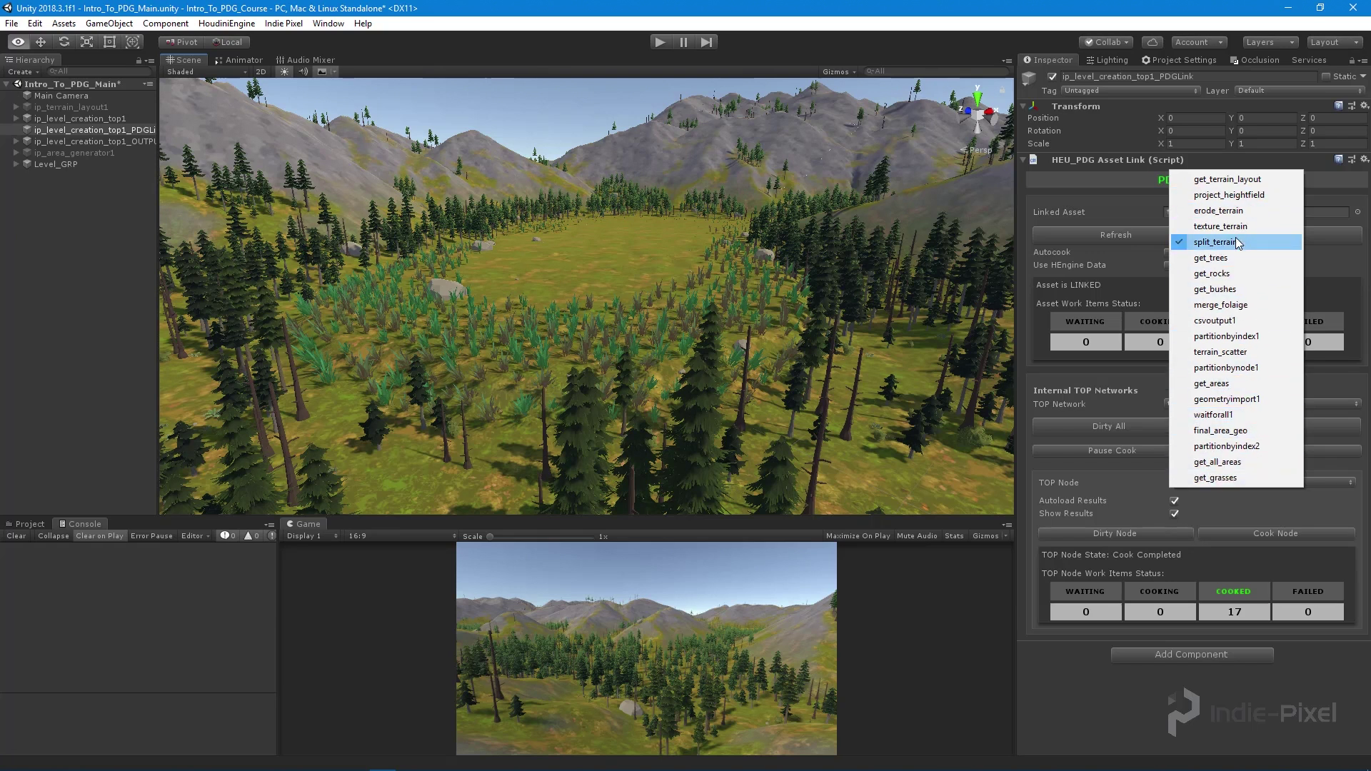
Step: Set the PDG asset link's TOP node to terrain_scatter with Show Results on, displaying its 16 work items
{"action": "left_click", "coordinate": [1227, 351]}
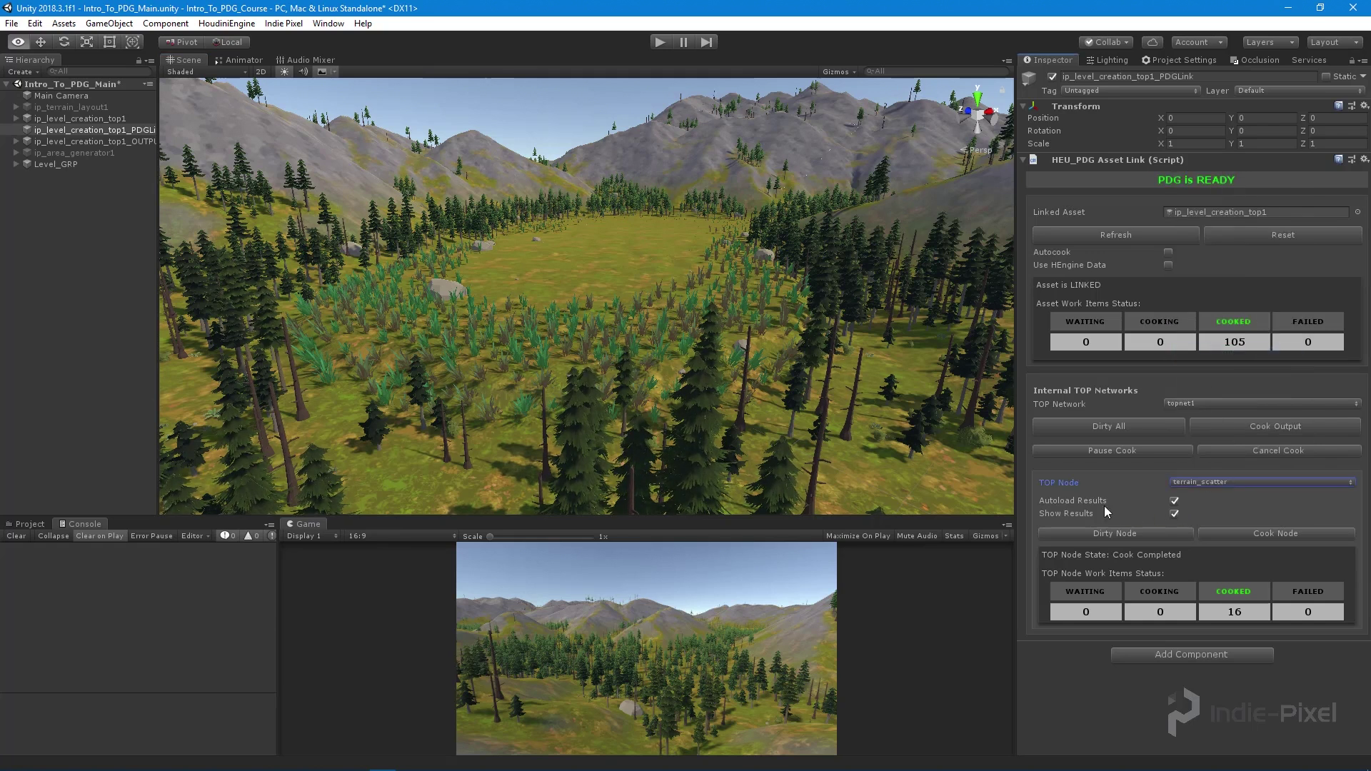
{"action": "left_click", "coordinate": [1175, 514]}
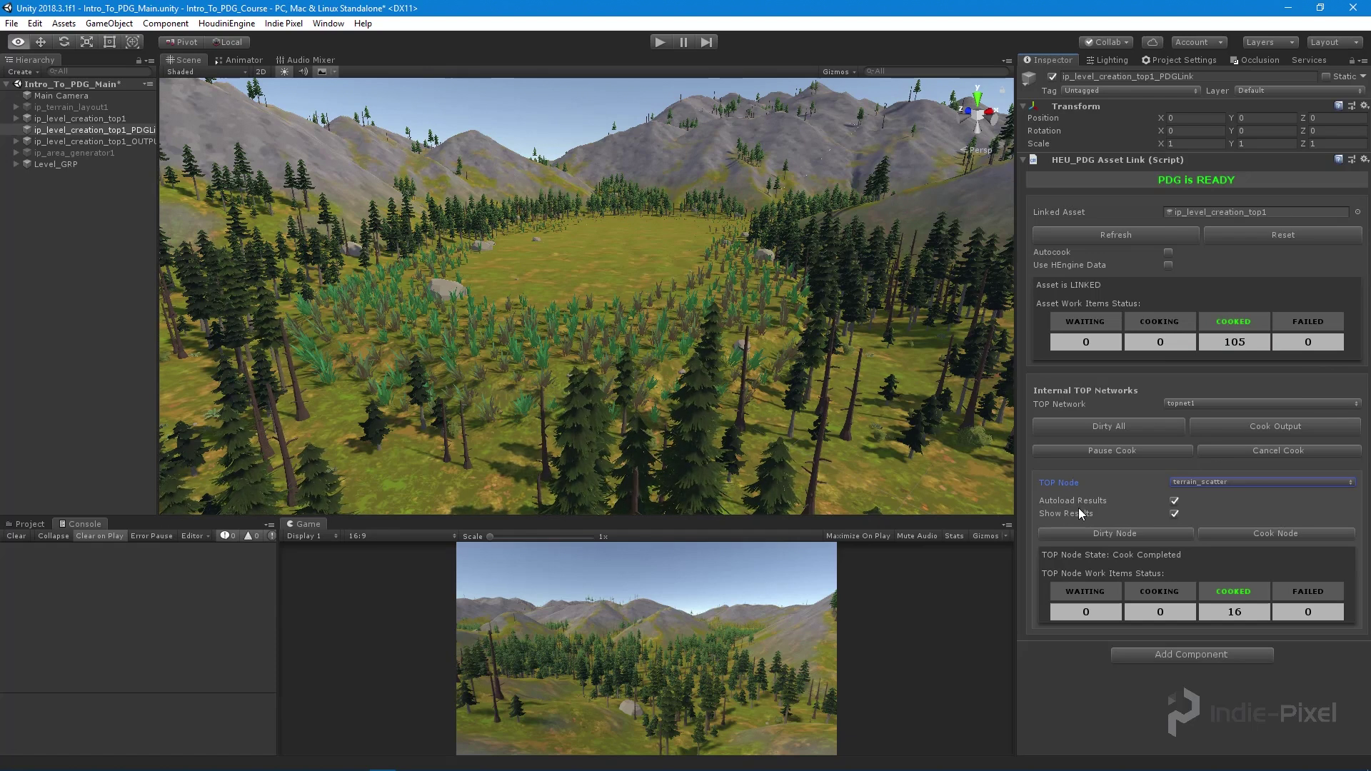
{"action": "left_click", "coordinate": [1233, 483]}
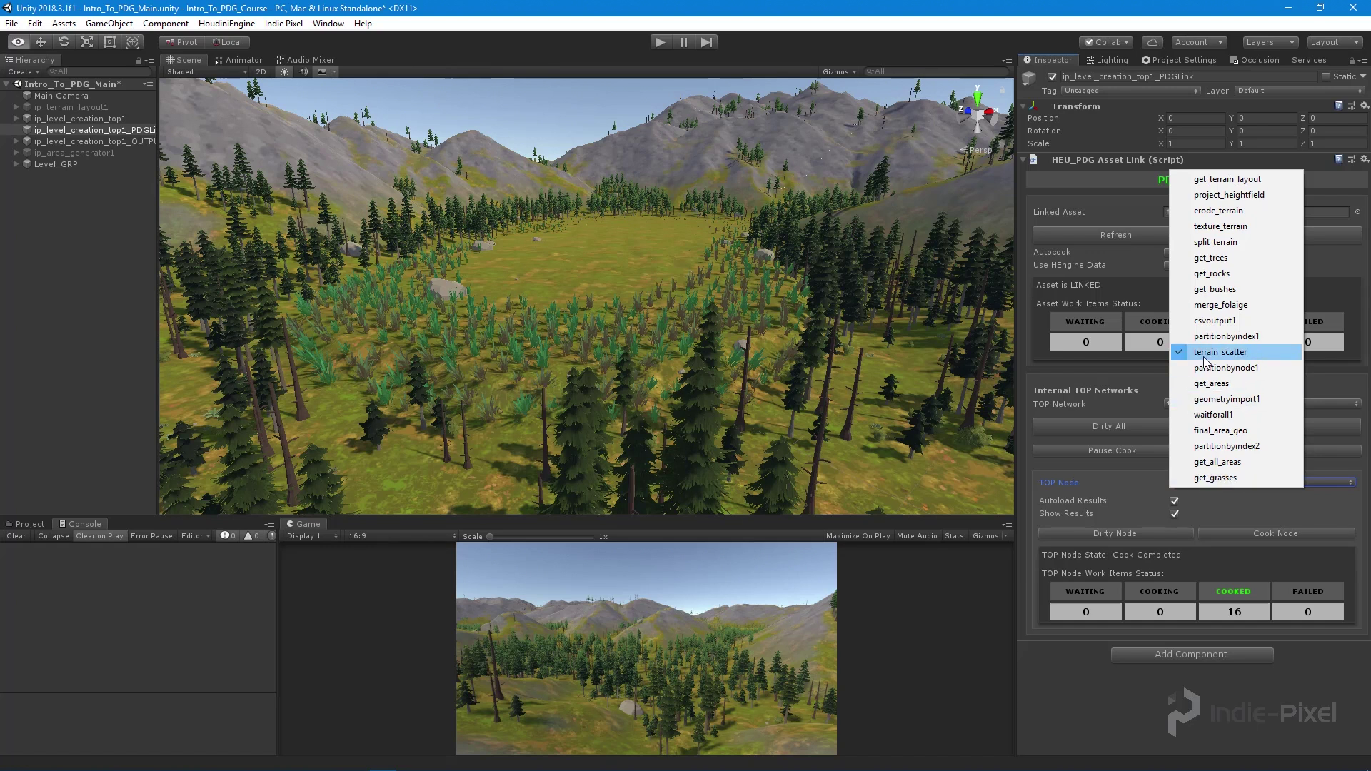
{"action": "left_click", "coordinate": [1090, 259]}
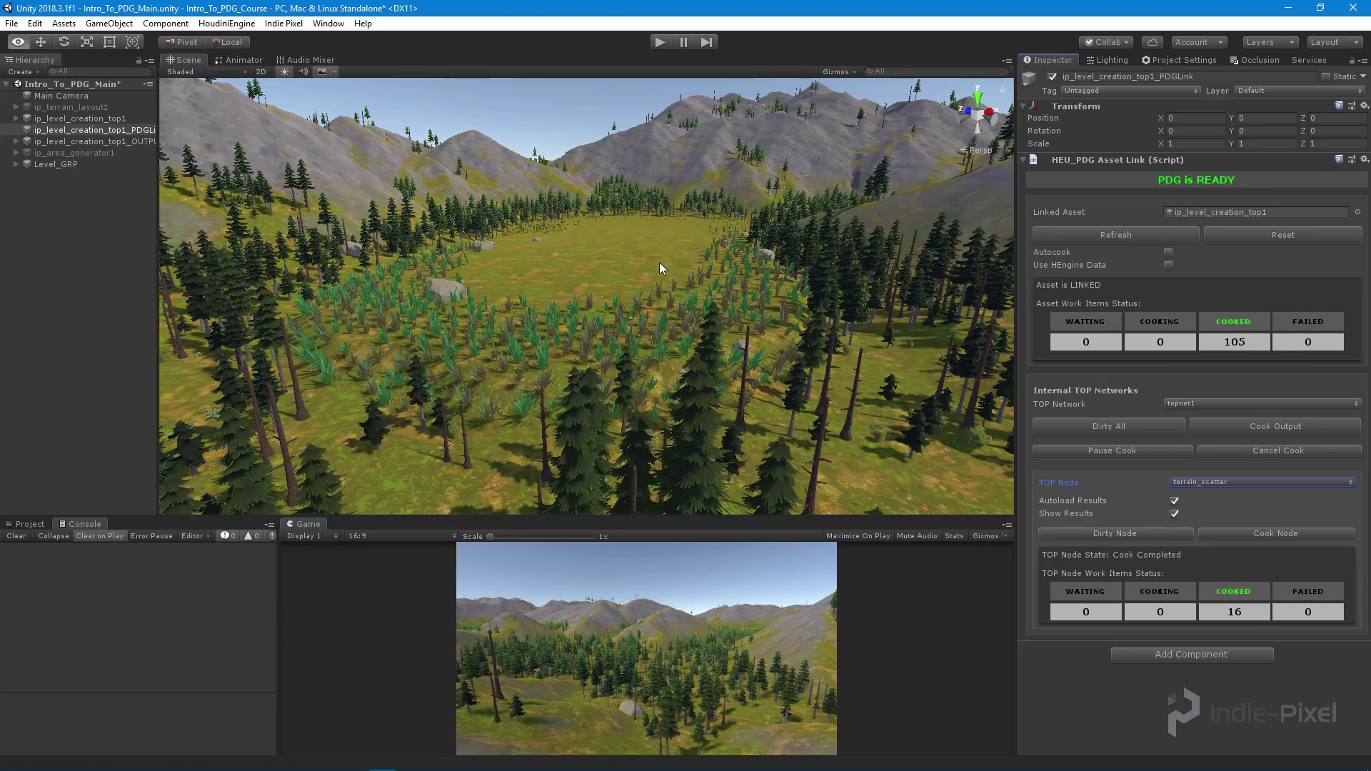
Step: Orbit and zoom over the forested valley and widen the Inspector panel
{"action": "left_click_drag", "start_coordinate": [658, 262], "coordinate": [419, 309], "text": "alt"}
{"action": "right_click_drag", "start_coordinate": [420, 309], "coordinate": [820, 367], "text": "alt"}
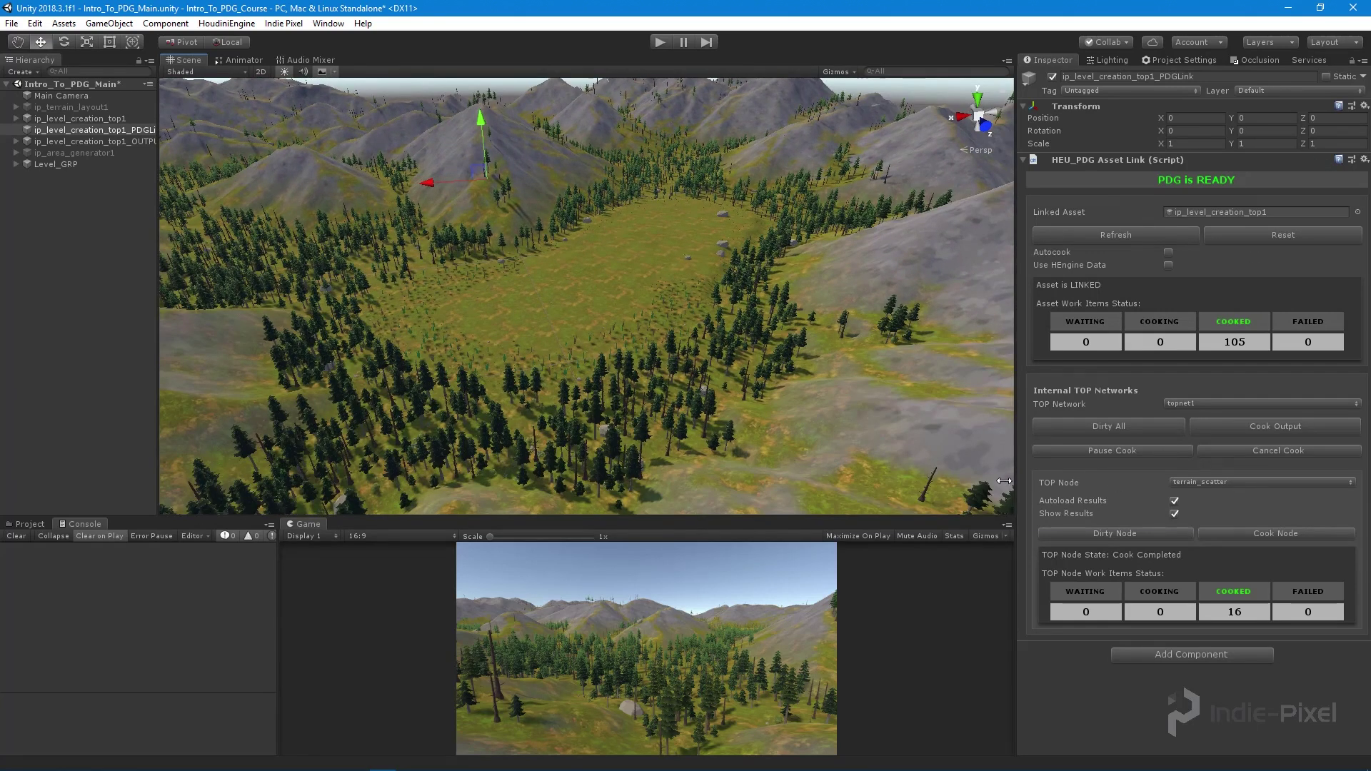
{"action": "left_click_drag", "start_coordinate": [1015, 480], "coordinate": [1000, 480]}
{"action": "right_click_drag", "start_coordinate": [500, 307], "coordinate": [292, 172], "text": "alt"}
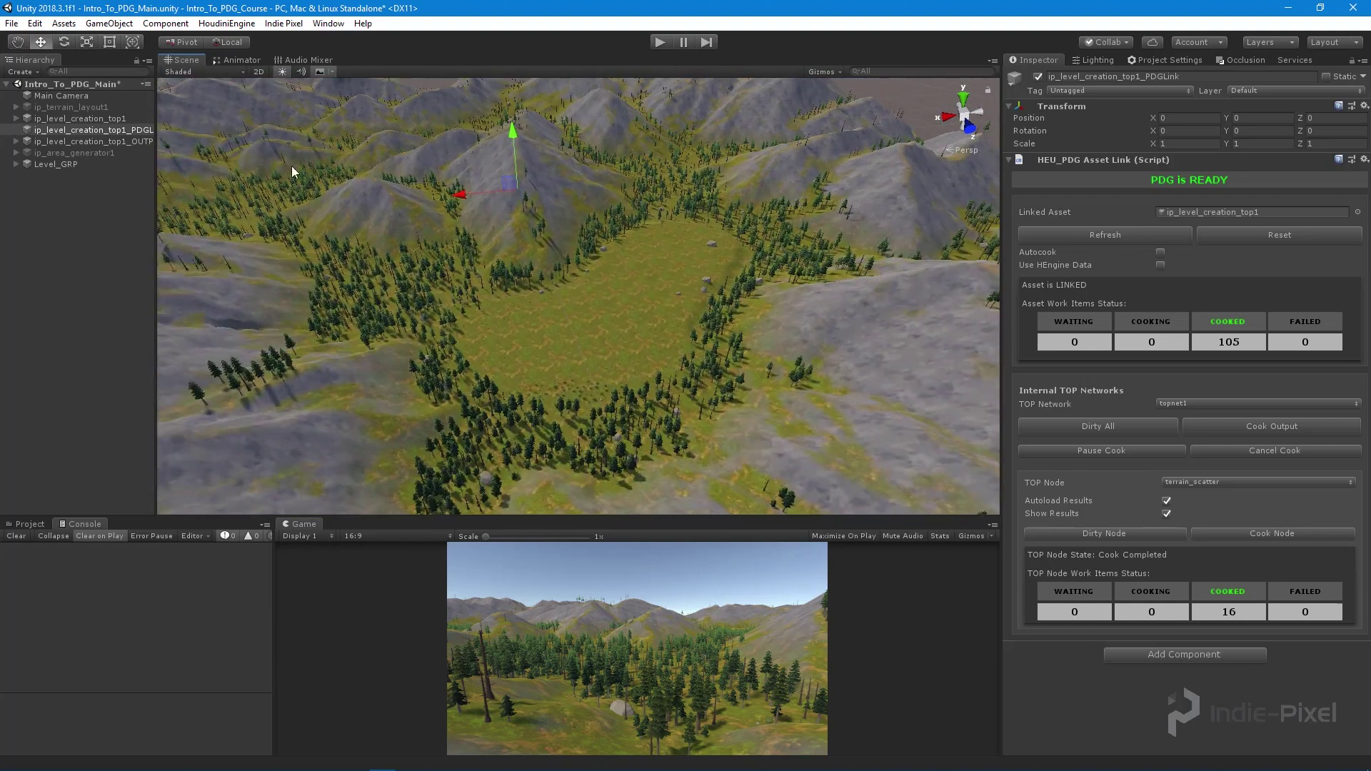
{"action": "left_click_drag", "start_coordinate": [726, 310], "coordinate": [780, 211], "text": "alt"}
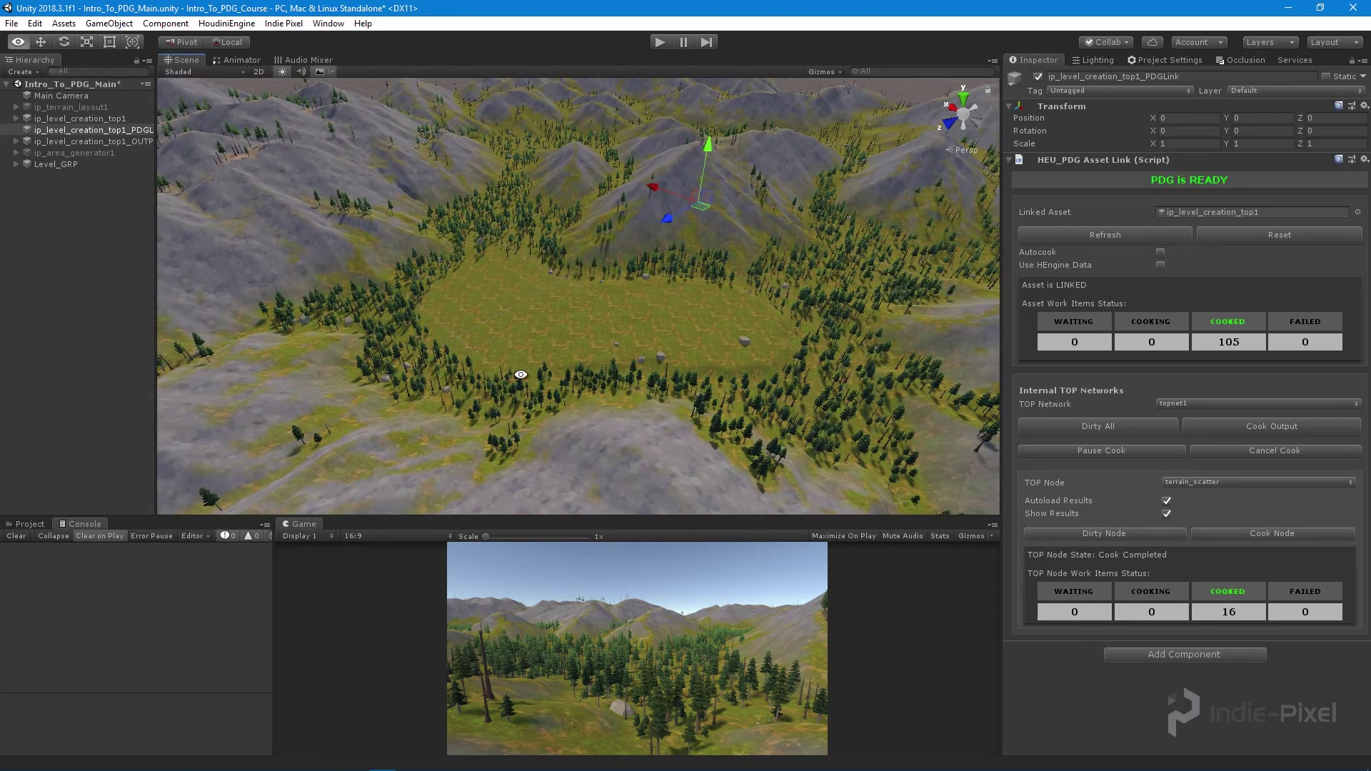
{"action": "left_click_drag", "start_coordinate": [521, 377], "coordinate": [643, 306], "text": "alt"}
{"action": "scroll", "coordinate": [643, 309], "scroll_direction": "up", "scroll_amount": 3}
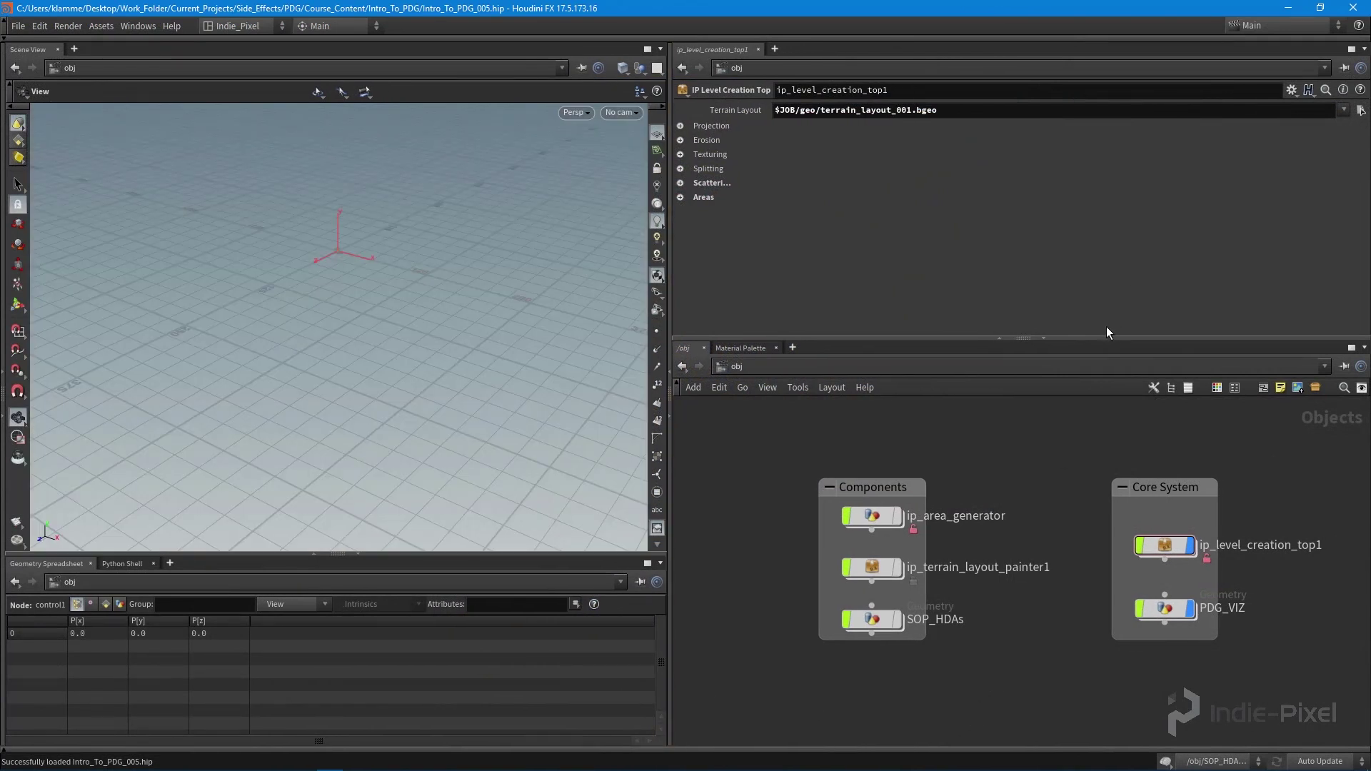
Step: Enlarge the network editor and dive into ip_level_creation_top1's topnet1 TOP graph
{"action": "left_click_drag", "start_coordinate": [1092, 338], "coordinate": [1096, 251]}
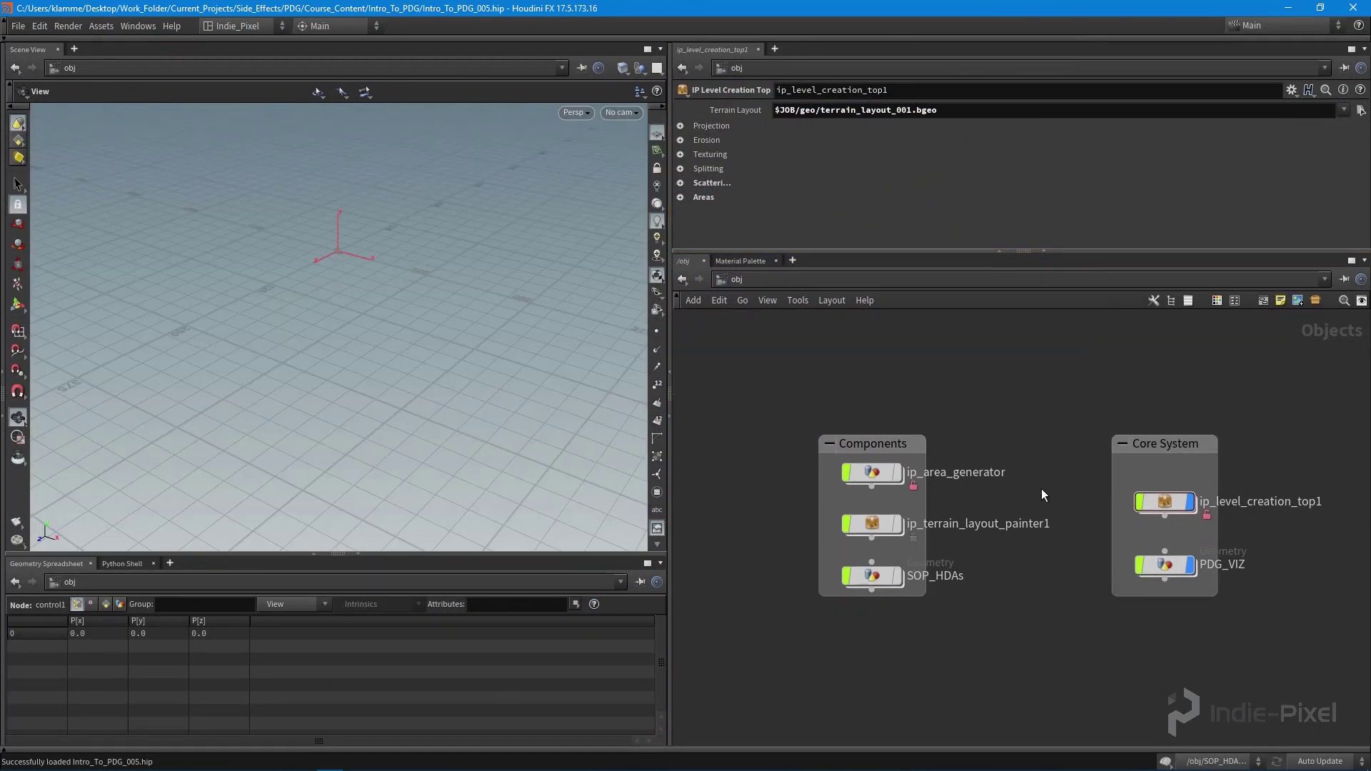
{"action": "middle_click_drag", "start_coordinate": [1035, 494], "coordinate": [879, 490]}
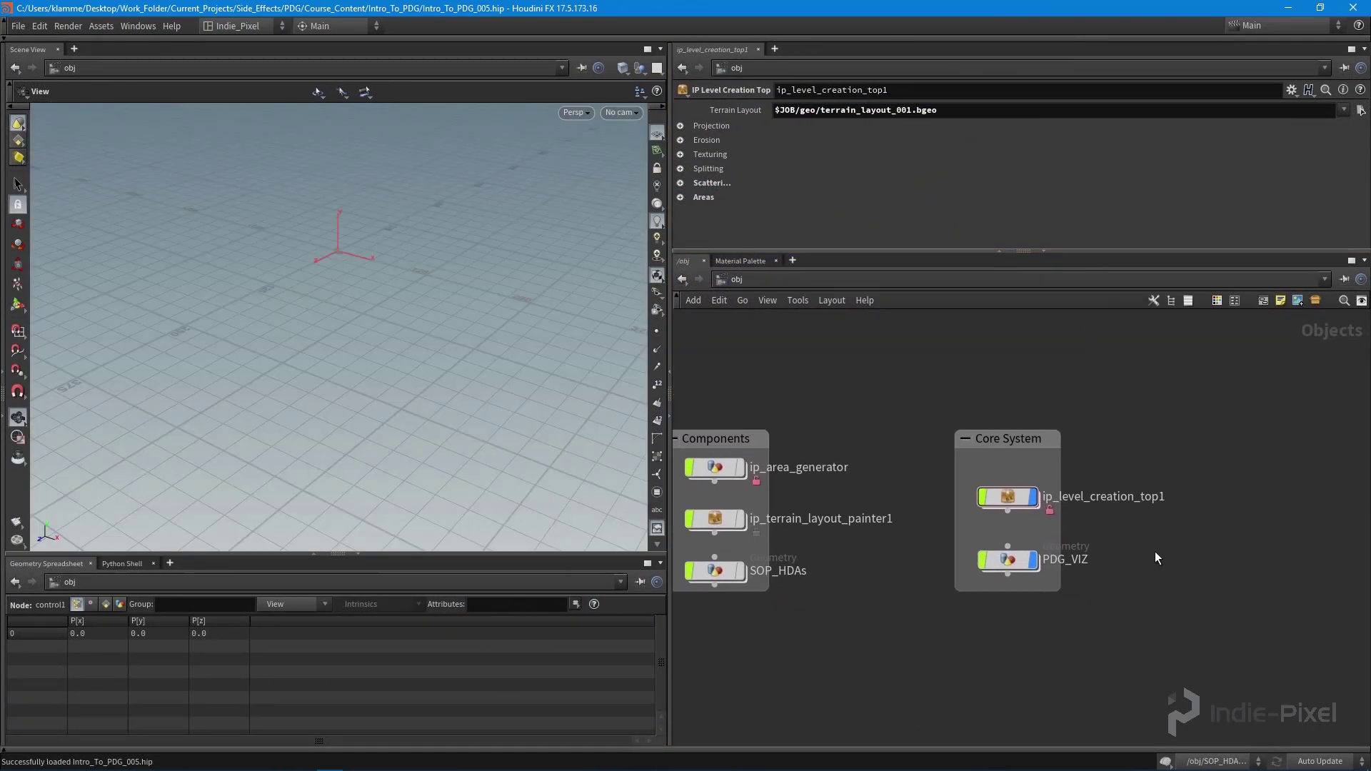
{"action": "scroll", "coordinate": [1127, 526], "scroll_direction": "up", "scroll_amount": 3}
{"action": "double_click", "coordinate": [932, 481]}
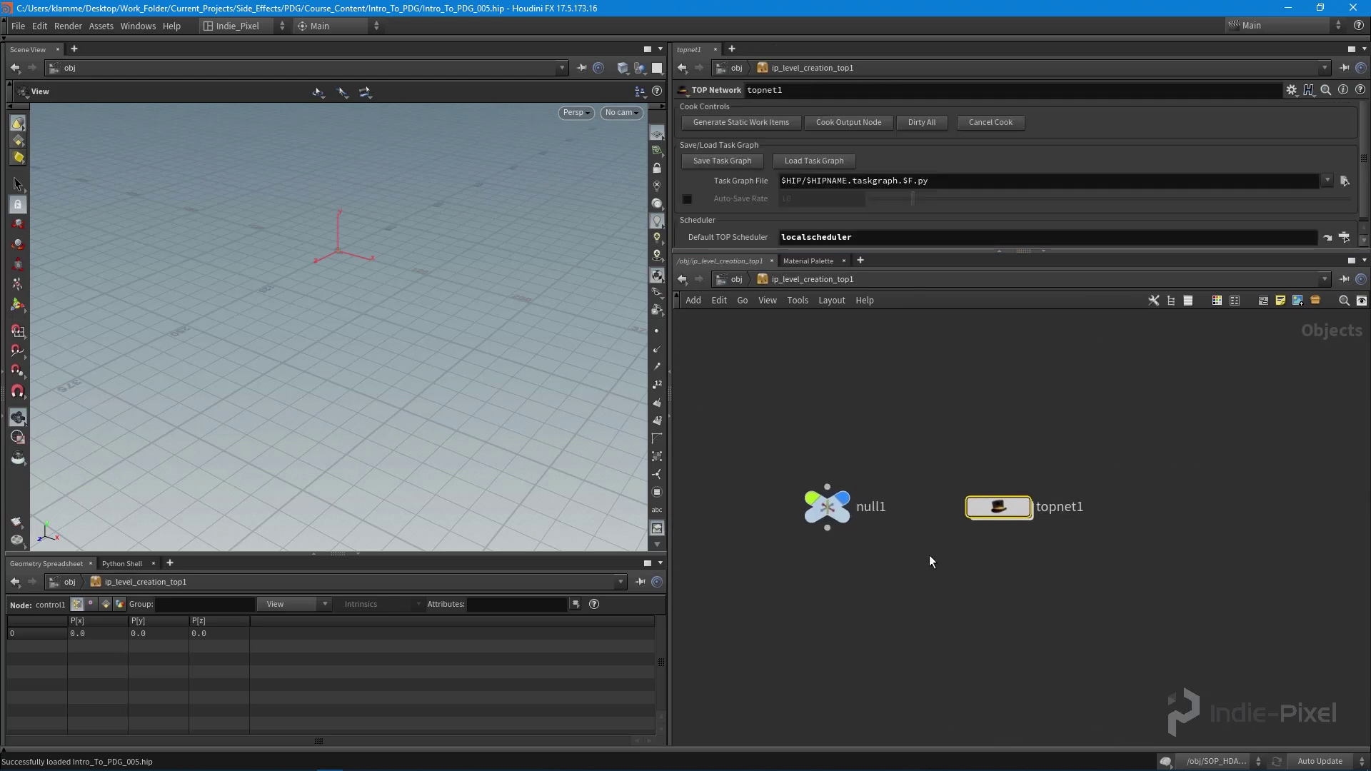
{"action": "double_click", "coordinate": [975, 501]}
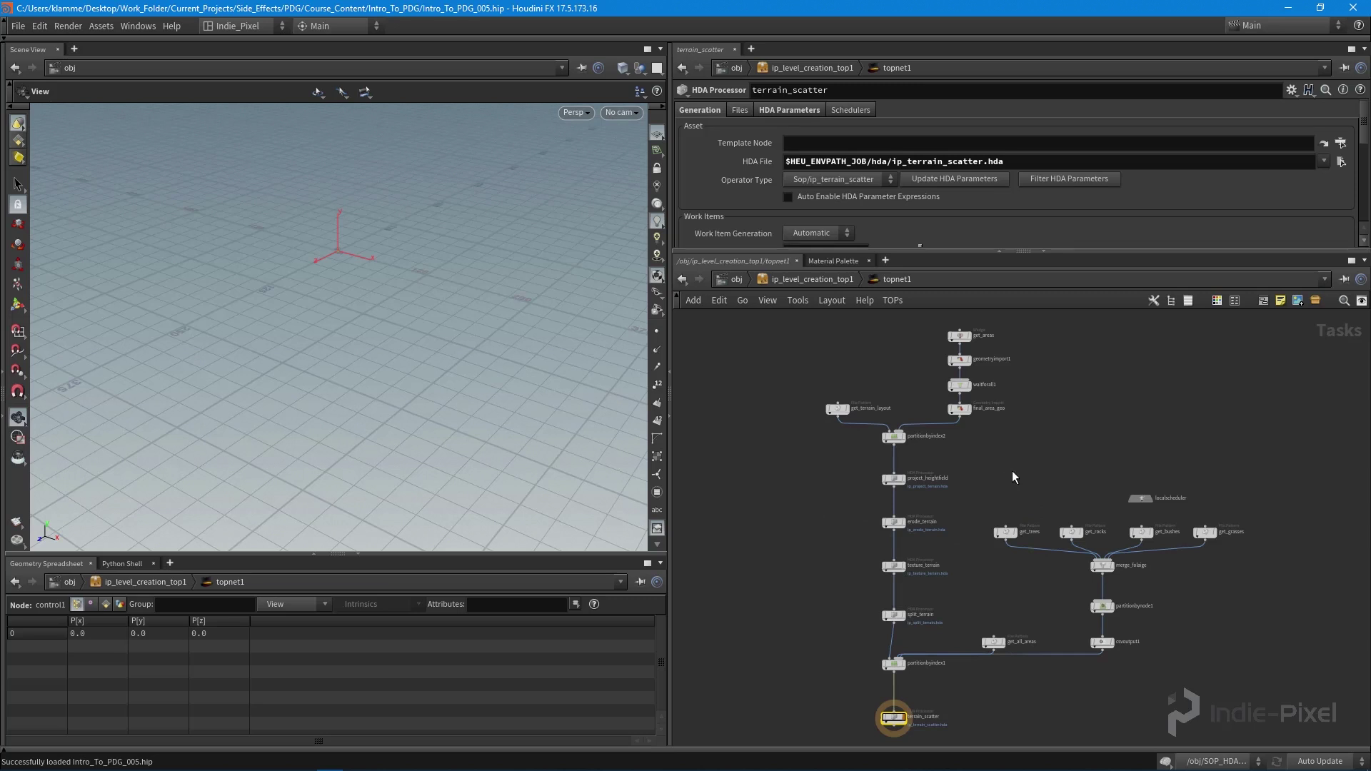
Step: Frame the TOP graph down to terrain_scatter, then return to Unity
{"action": "middle_click_drag", "start_coordinate": [1013, 470], "coordinate": [1025, 439]}
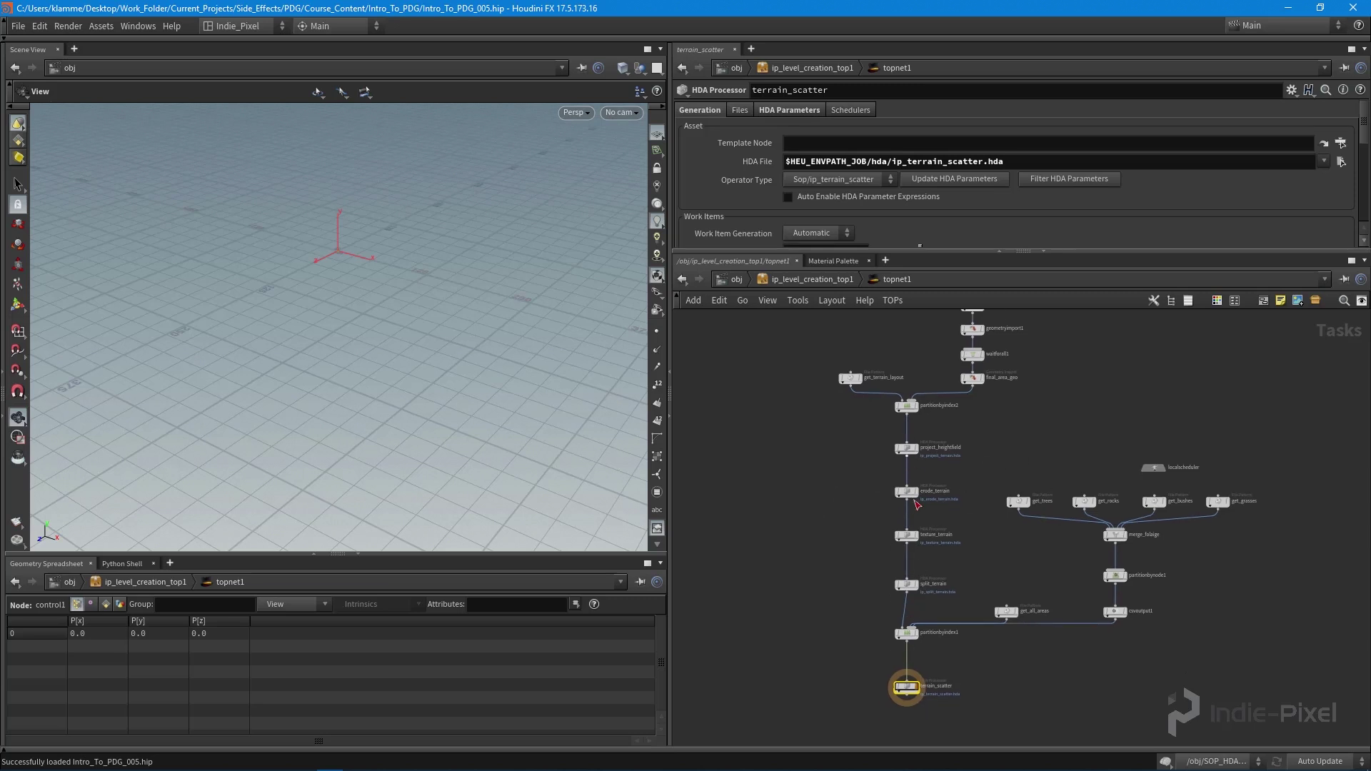
{"action": "scroll", "coordinate": [907, 581], "scroll_direction": "up", "scroll_amount": 3}
{"action": "scroll", "coordinate": [909, 582], "scroll_direction": "up", "scroll_amount": 2}
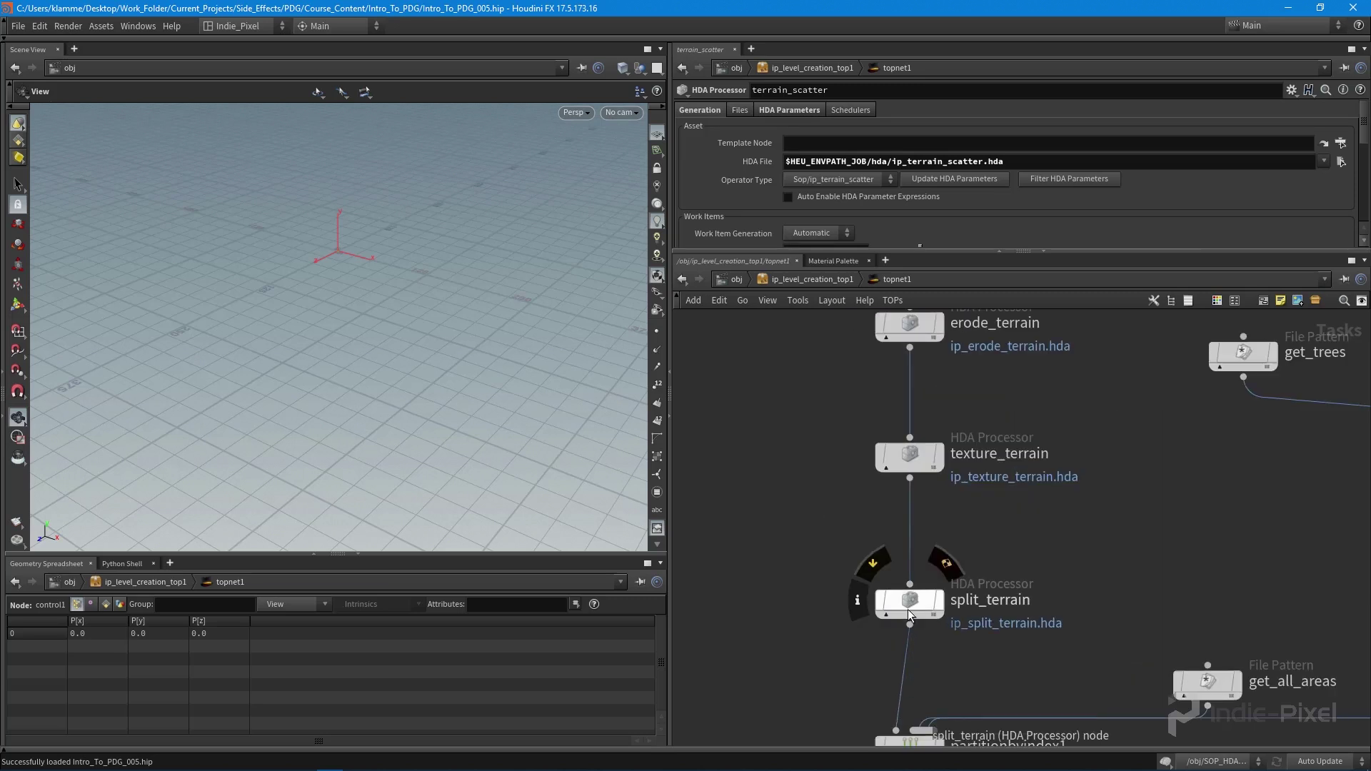
{"action": "middle_click_drag", "start_coordinate": [1131, 497], "coordinate": [1057, 471]}
{"action": "scroll", "coordinate": [1123, 535], "scroll_direction": "down", "scroll_amount": 3}
{"action": "scroll", "coordinate": [924, 664], "scroll_direction": "up", "scroll_amount": 2}
{"action": "mouse_move", "coordinate": [919, 592]}
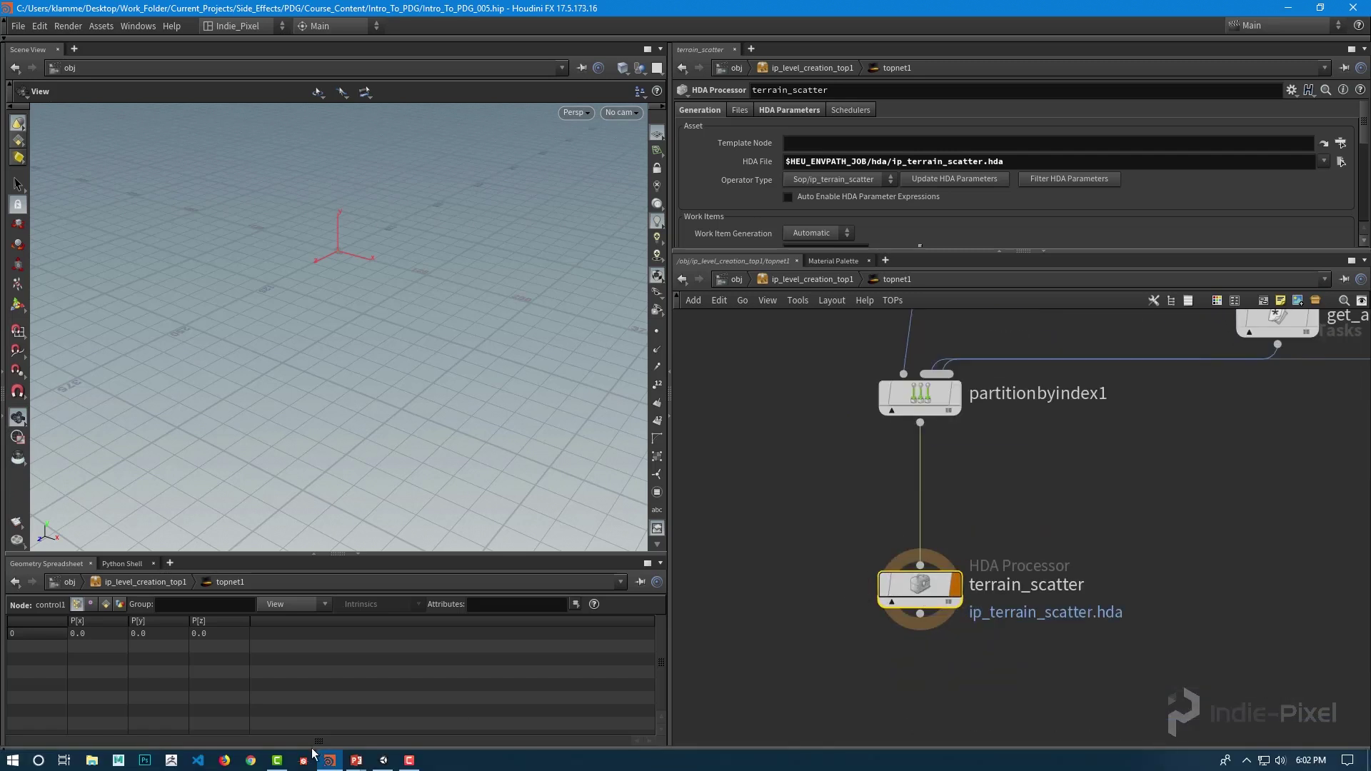
{"action": "left_click", "coordinate": [383, 760]}
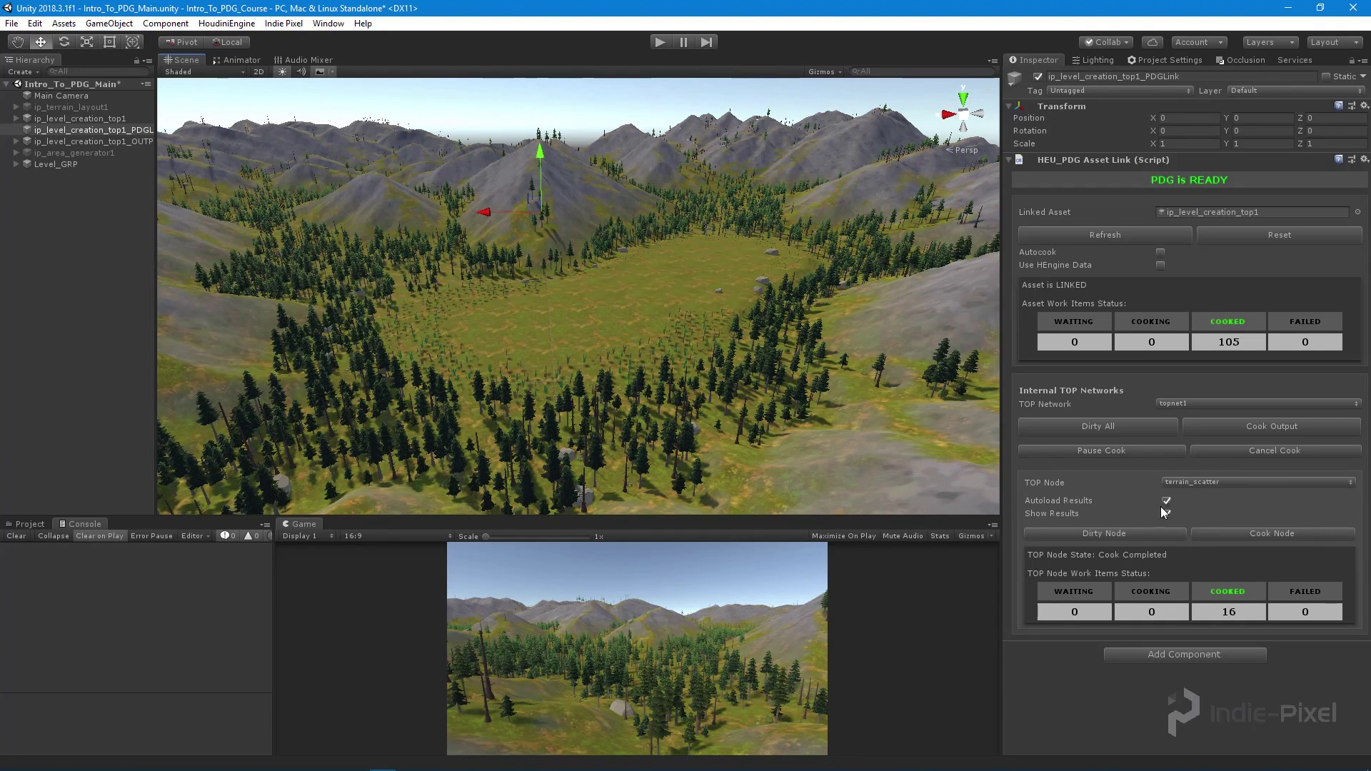
Step: Confirm terrain_scatter stays selected in the TOP Node list, then return to Houdini FX
{"action": "left_click", "coordinate": [1224, 483]}
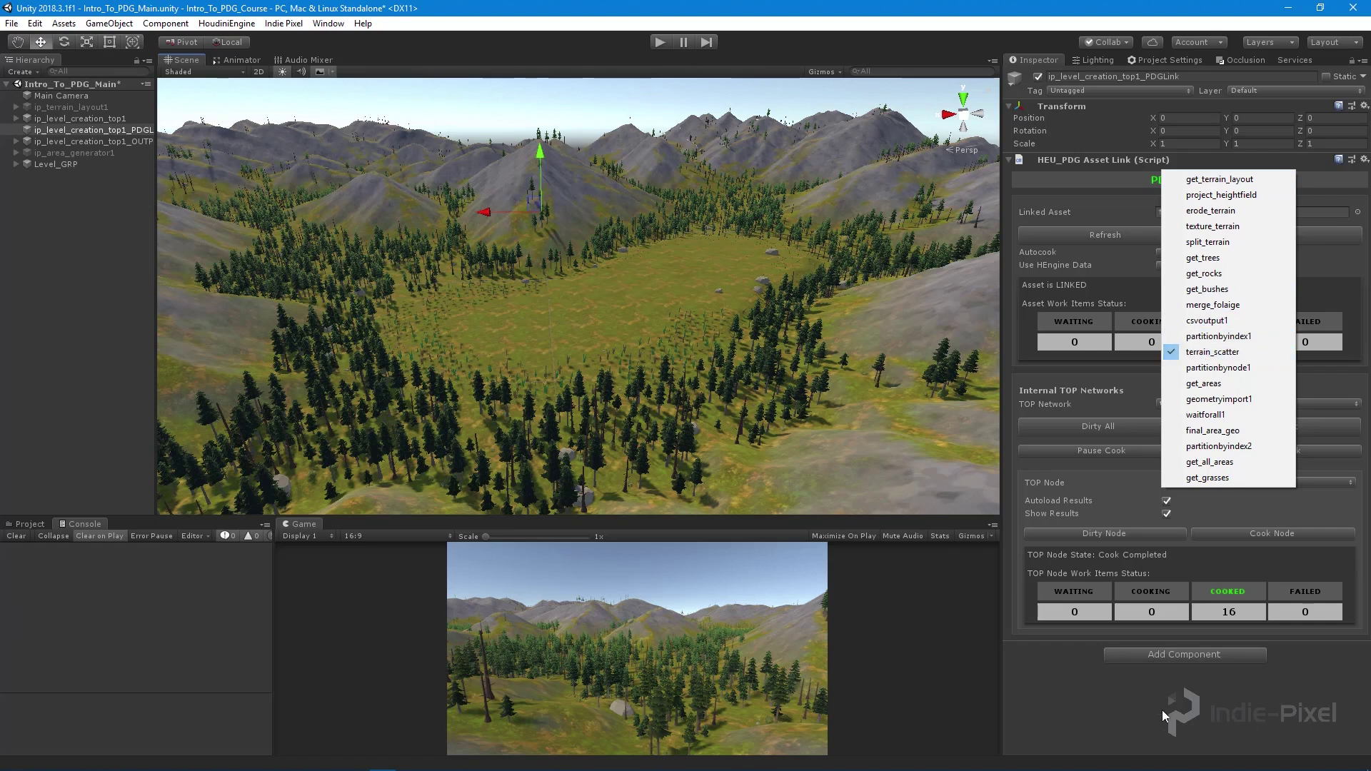
{"action": "left_click", "coordinate": [1205, 357]}
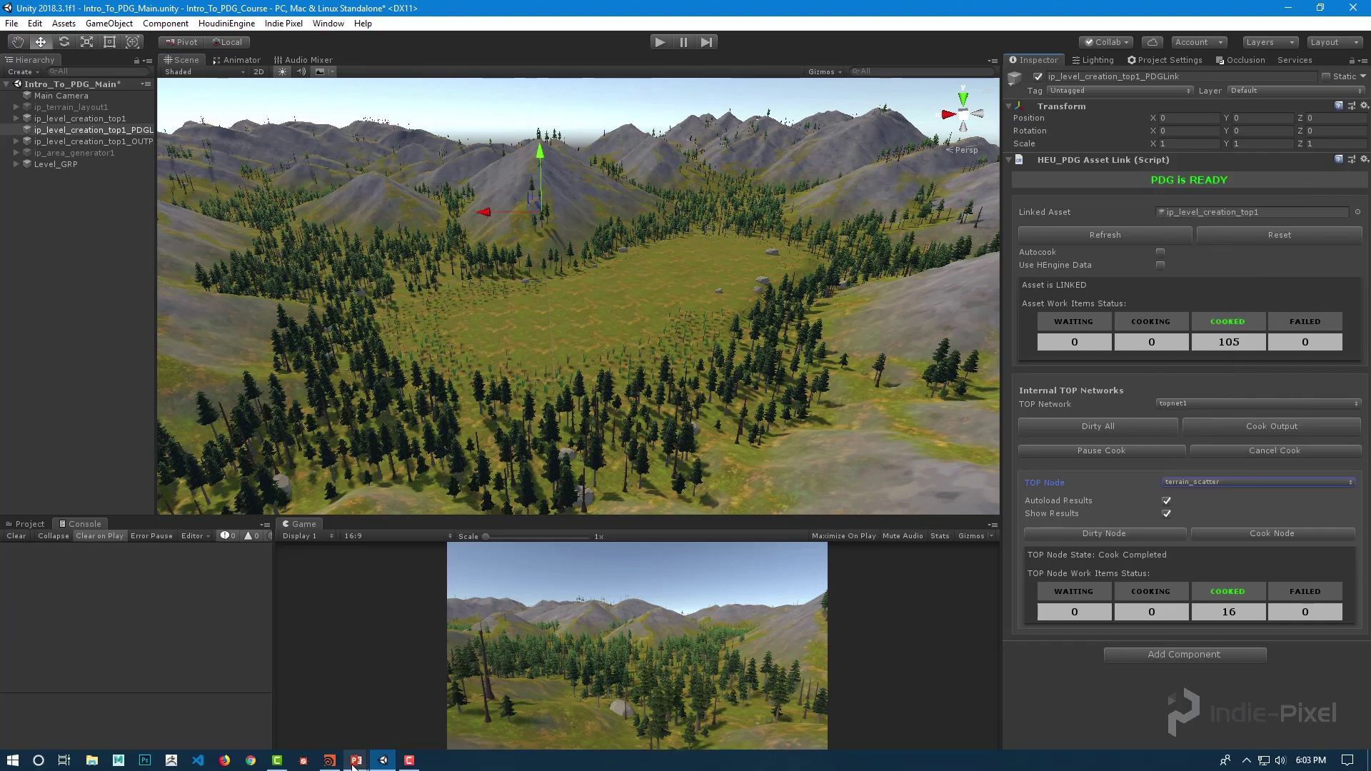
{"action": "left_click", "coordinate": [330, 762]}
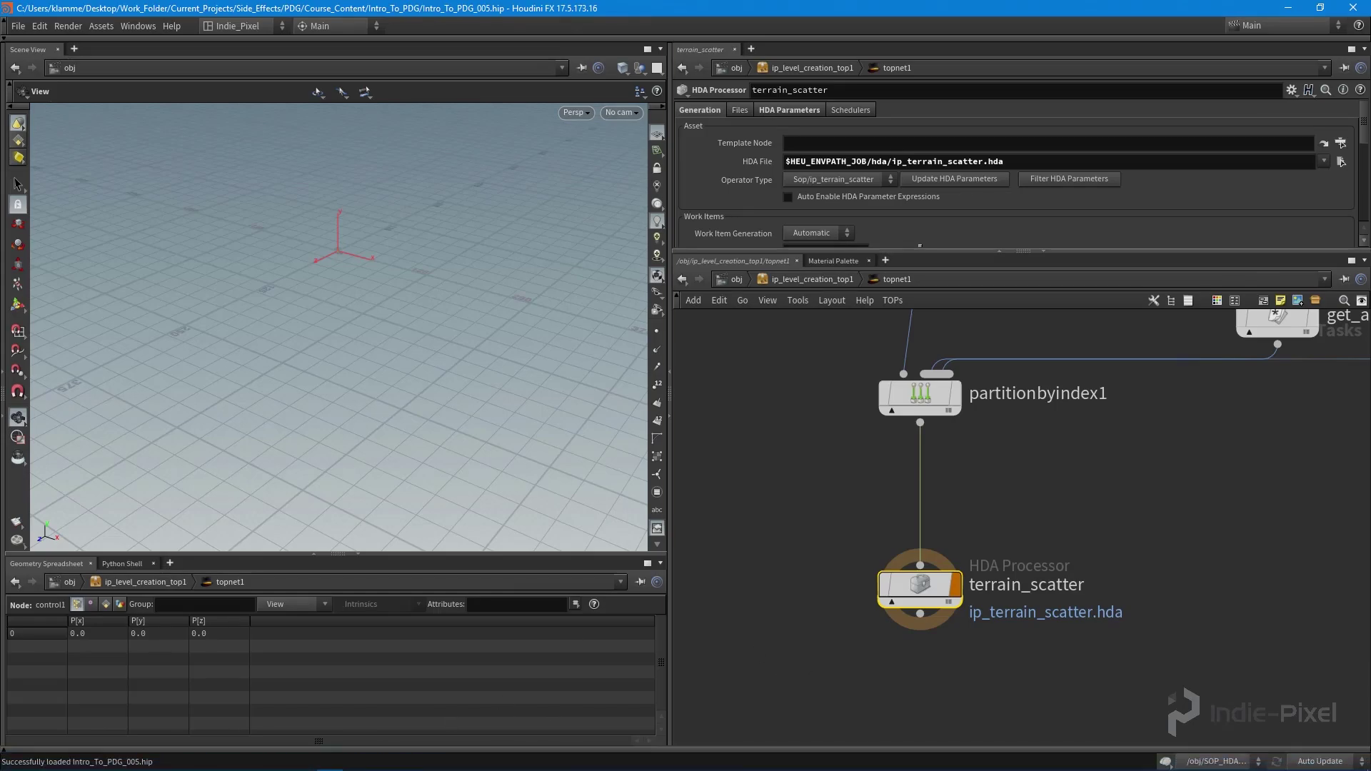
Step: Expand terrain_scatter's parameter pane to show Iterations and open its gear options menu
{"action": "mouse_move", "coordinate": [863, 646]}
{"action": "middle_mouse_down"}
{"action": "mouse_move", "coordinate": [889, 635]}
{"action": "mouse_move", "coordinate": [865, 642]}
{"action": "middle_mouse_up"}
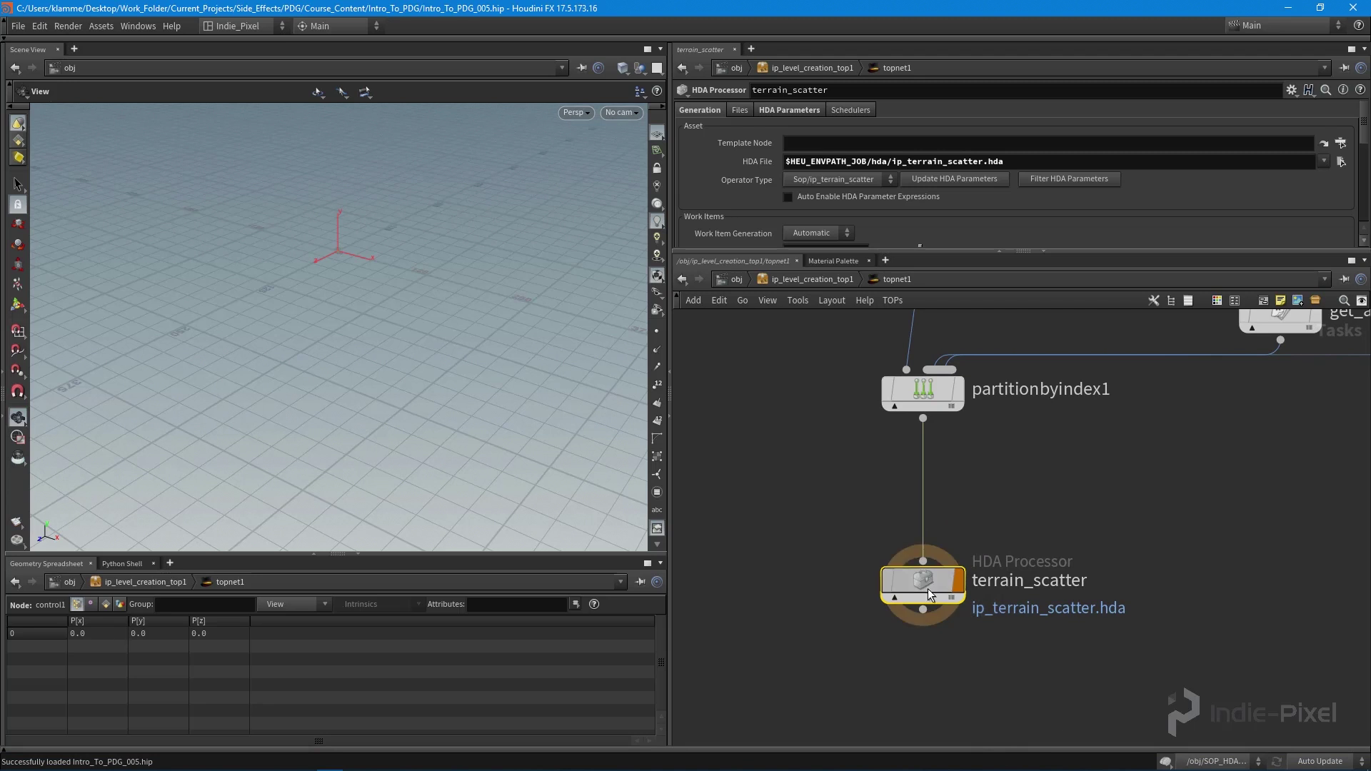
{"action": "left_click_drag", "start_coordinate": [1130, 252], "coordinate": [1101, 319]}
{"action": "mouse_move", "coordinate": [933, 619]}
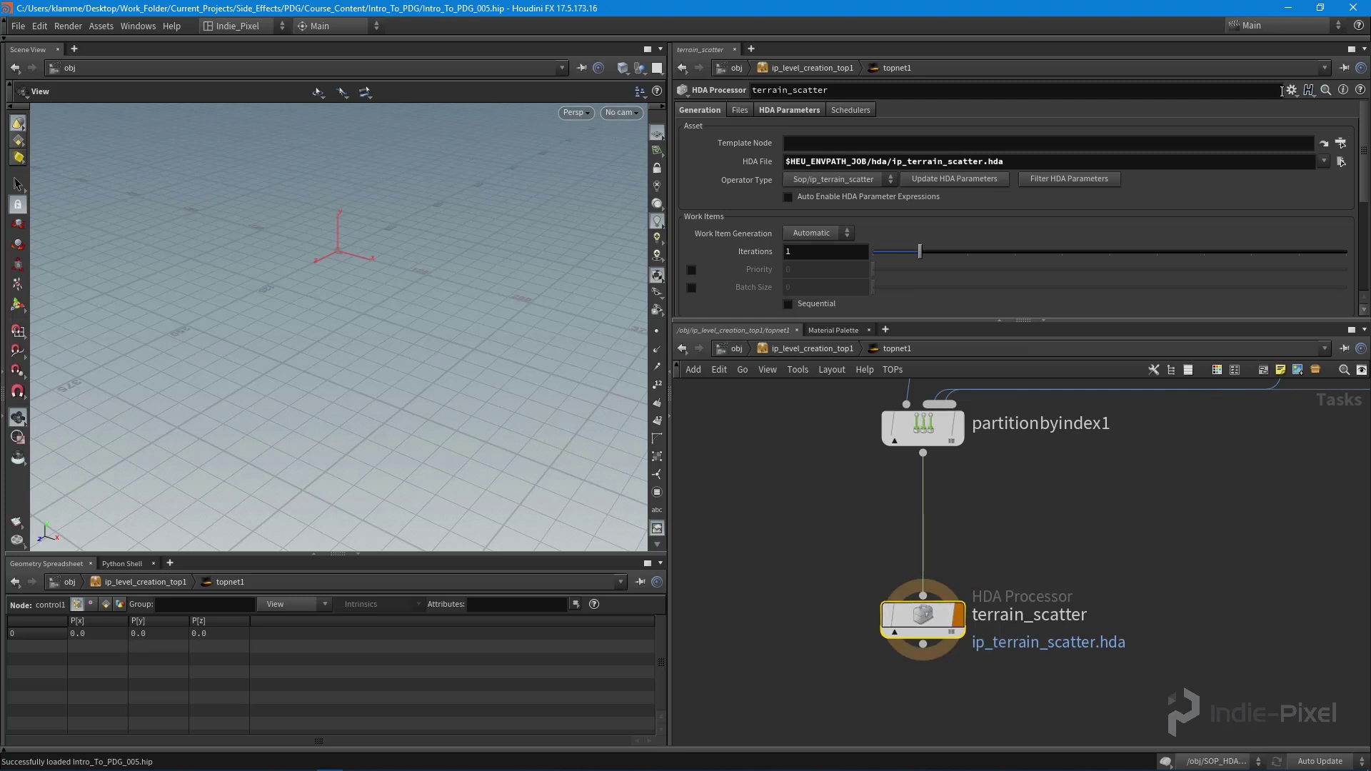
{"action": "left_click", "coordinate": [1292, 90]}
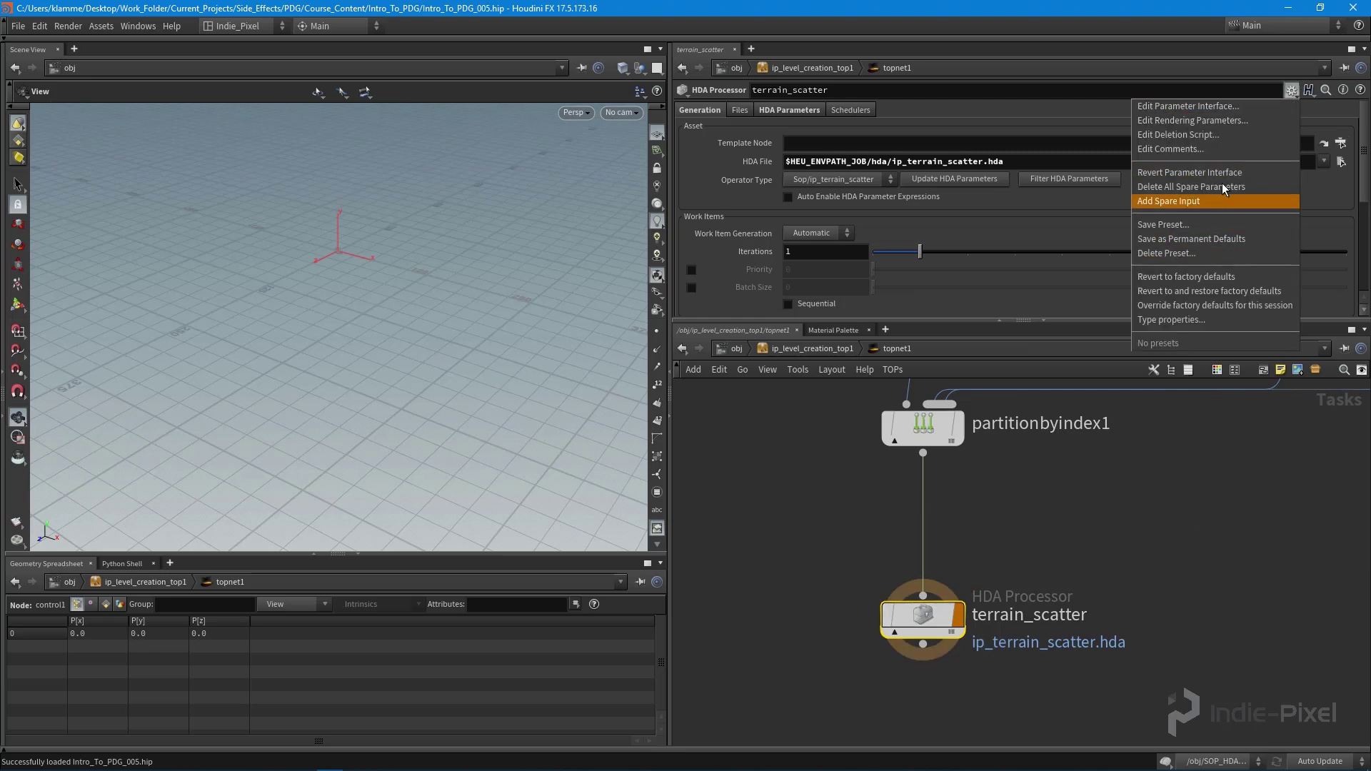
Step: Open the Edit Parameter Interface for terrain_scatter and enlarge its window
{"action": "left_click", "coordinate": [1173, 105]}
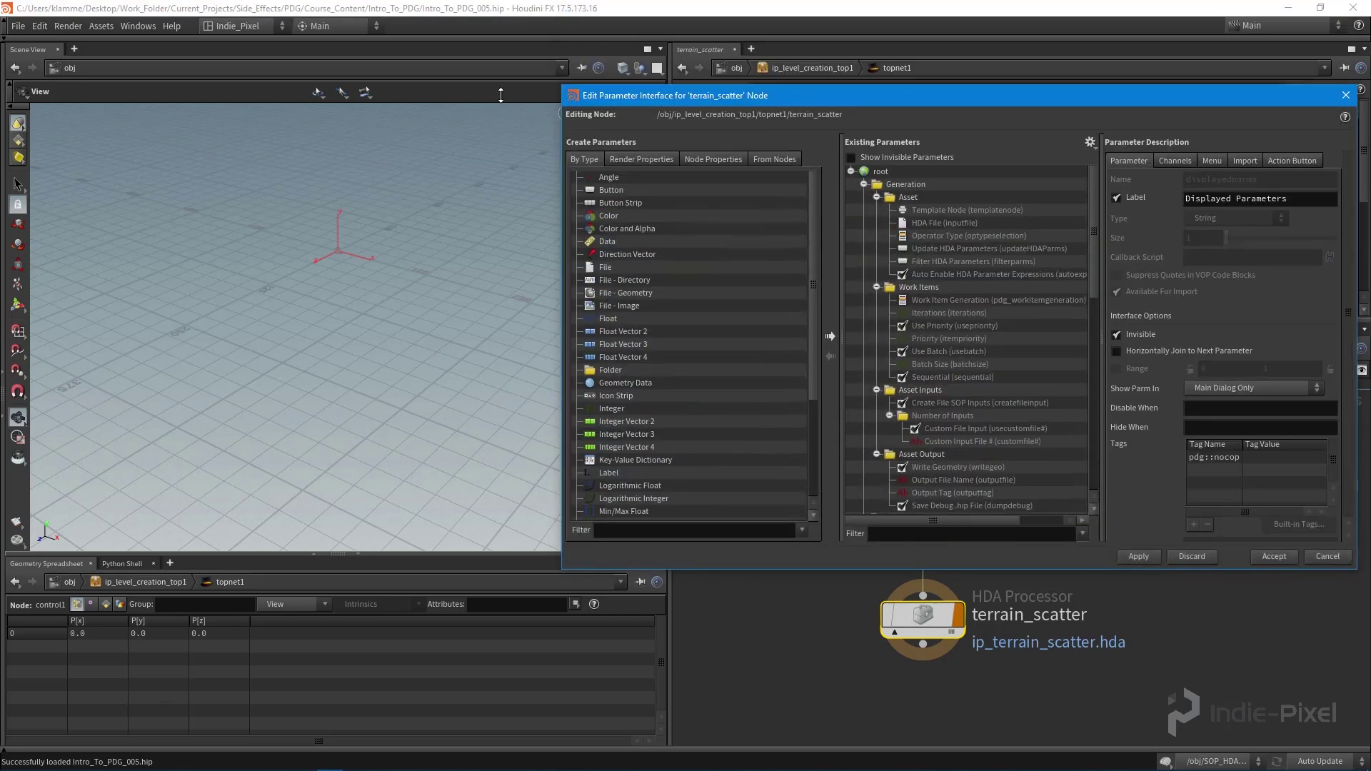
{"action": "left_click_drag", "start_coordinate": [916, 110], "coordinate": [471, 111]}
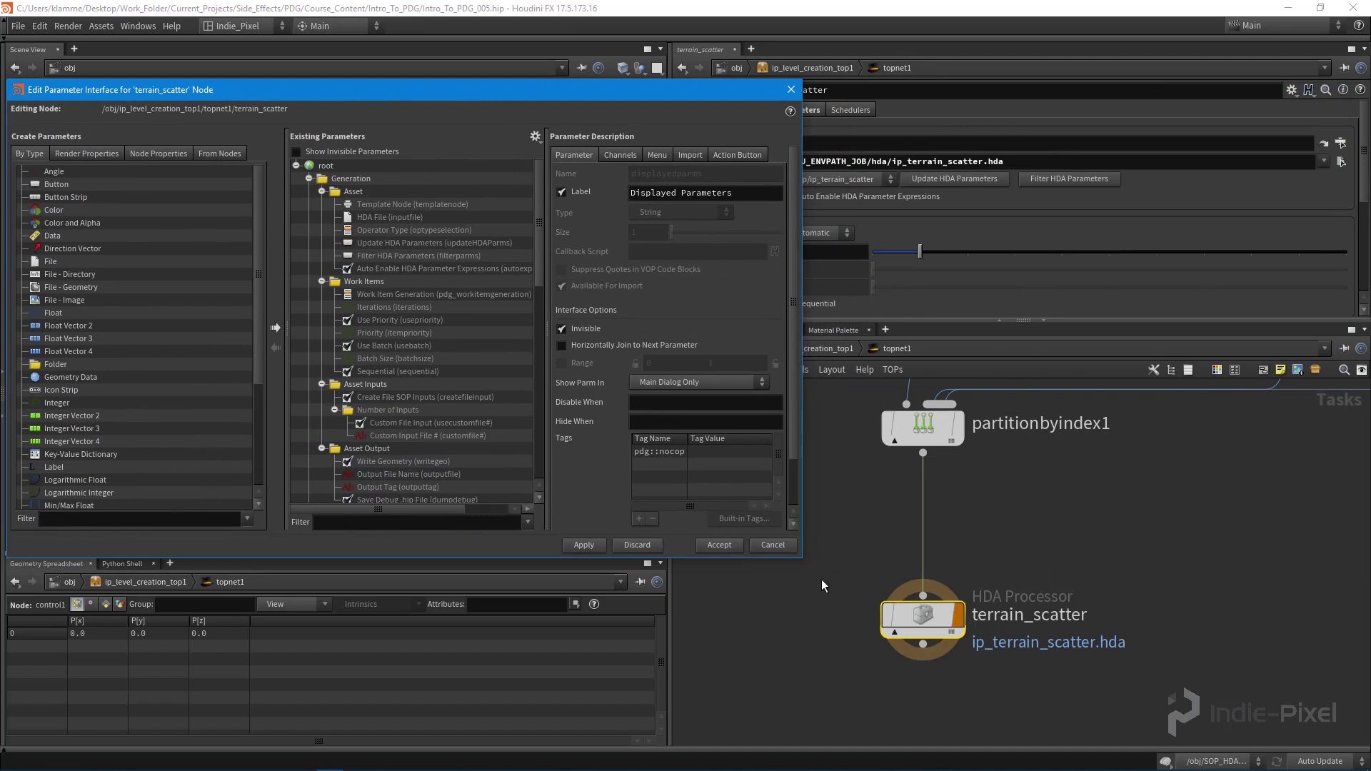
{"action": "left_click_drag", "start_coordinate": [796, 559], "coordinate": [848, 679]}
{"action": "left_click_drag", "start_coordinate": [469, 90], "coordinate": [553, 79]}
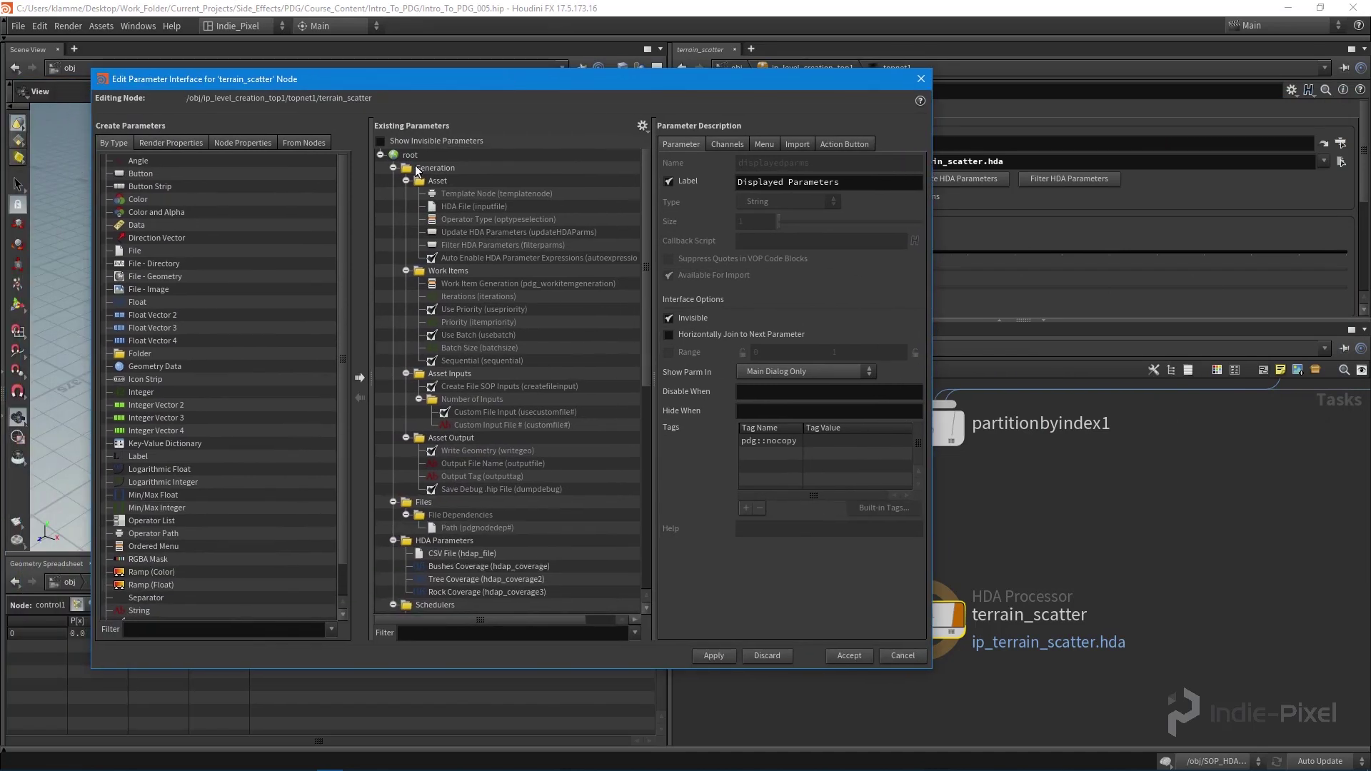
Step: Collapse the existing parameter folders and add a String parameter at the top of root
{"action": "left_click", "coordinate": [407, 180]}
{"action": "left_click", "coordinate": [406, 193]}
{"action": "left_click", "coordinate": [406, 206]}
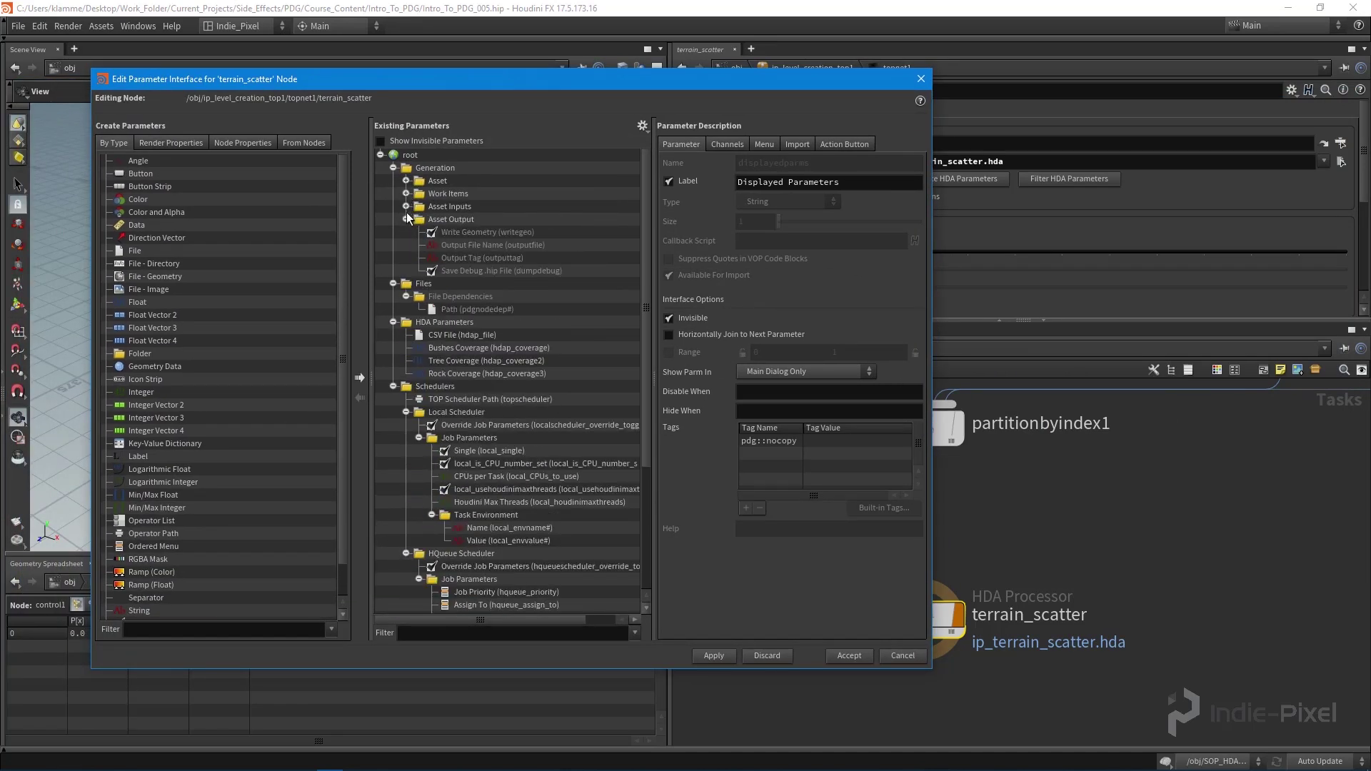
{"action": "left_click", "coordinate": [406, 220]}
{"action": "left_click", "coordinate": [406, 245]}
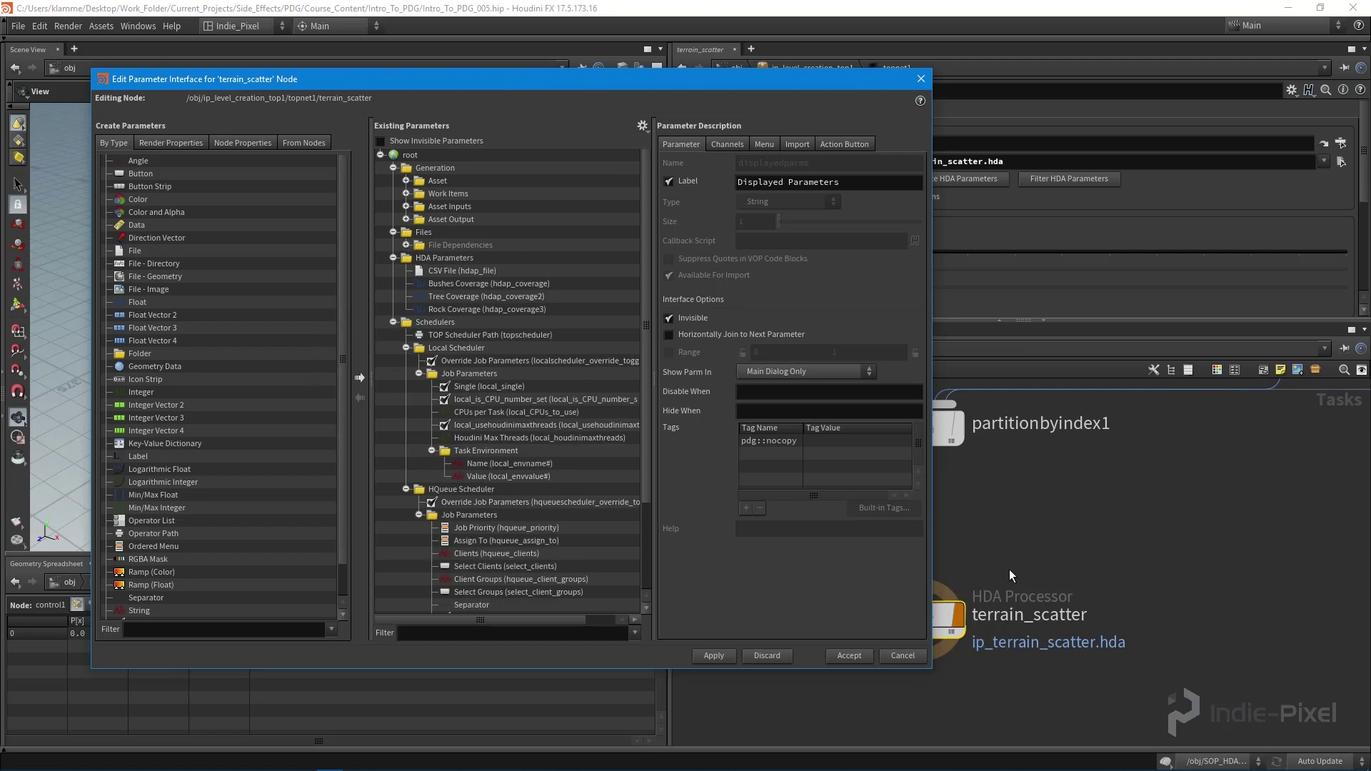
{"action": "left_click", "coordinate": [393, 323]}
{"action": "left_click", "coordinate": [392, 168]}
{"action": "left_click", "coordinate": [393, 180]}
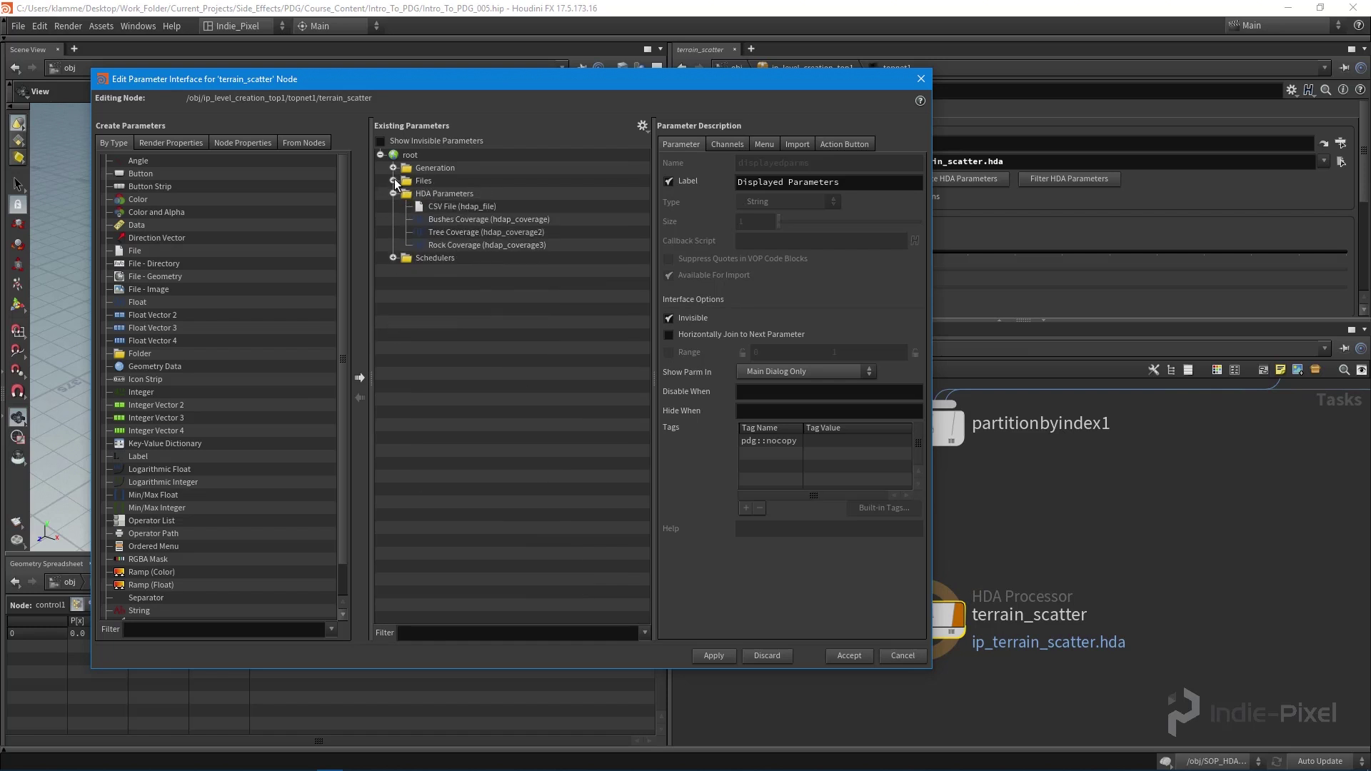
{"action": "left_click", "coordinate": [393, 193]}
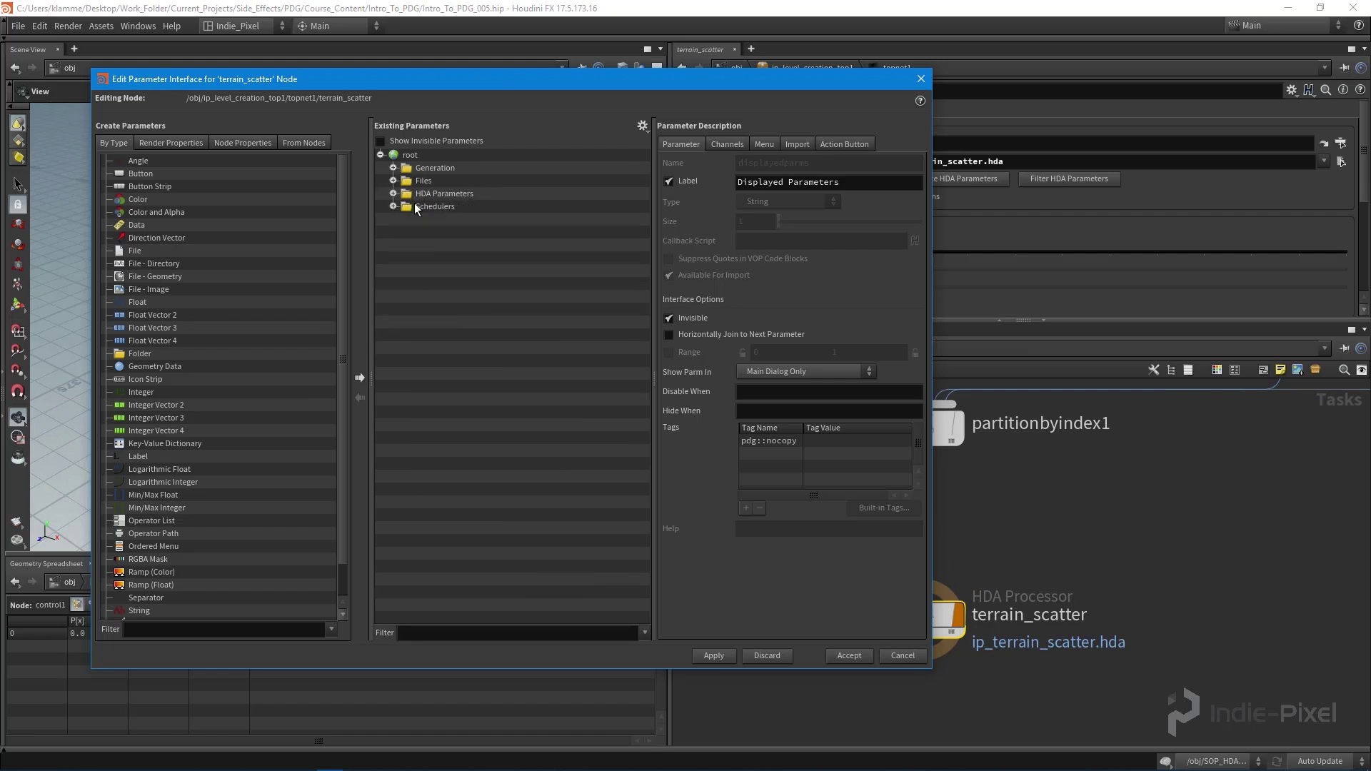
{"action": "left_click", "coordinate": [393, 194]}
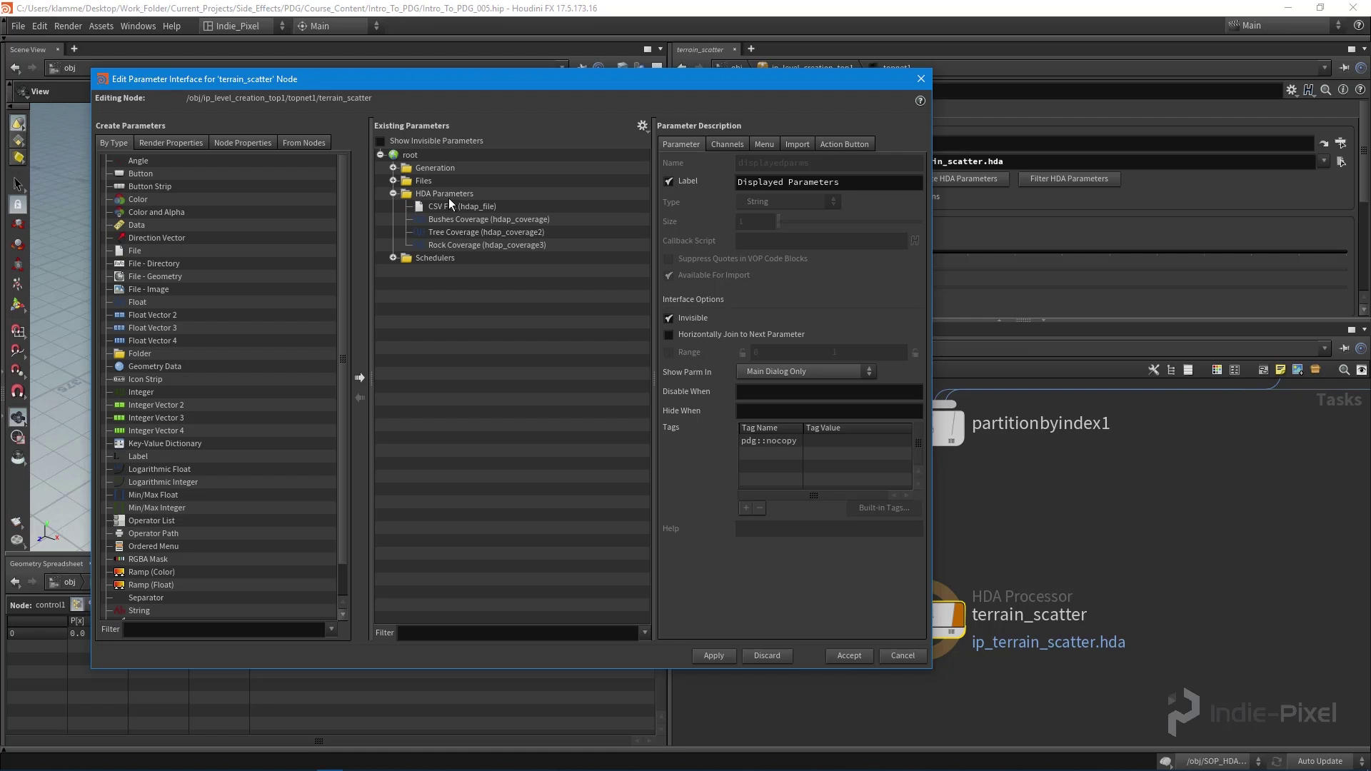
{"action": "left_click", "coordinate": [393, 194]}
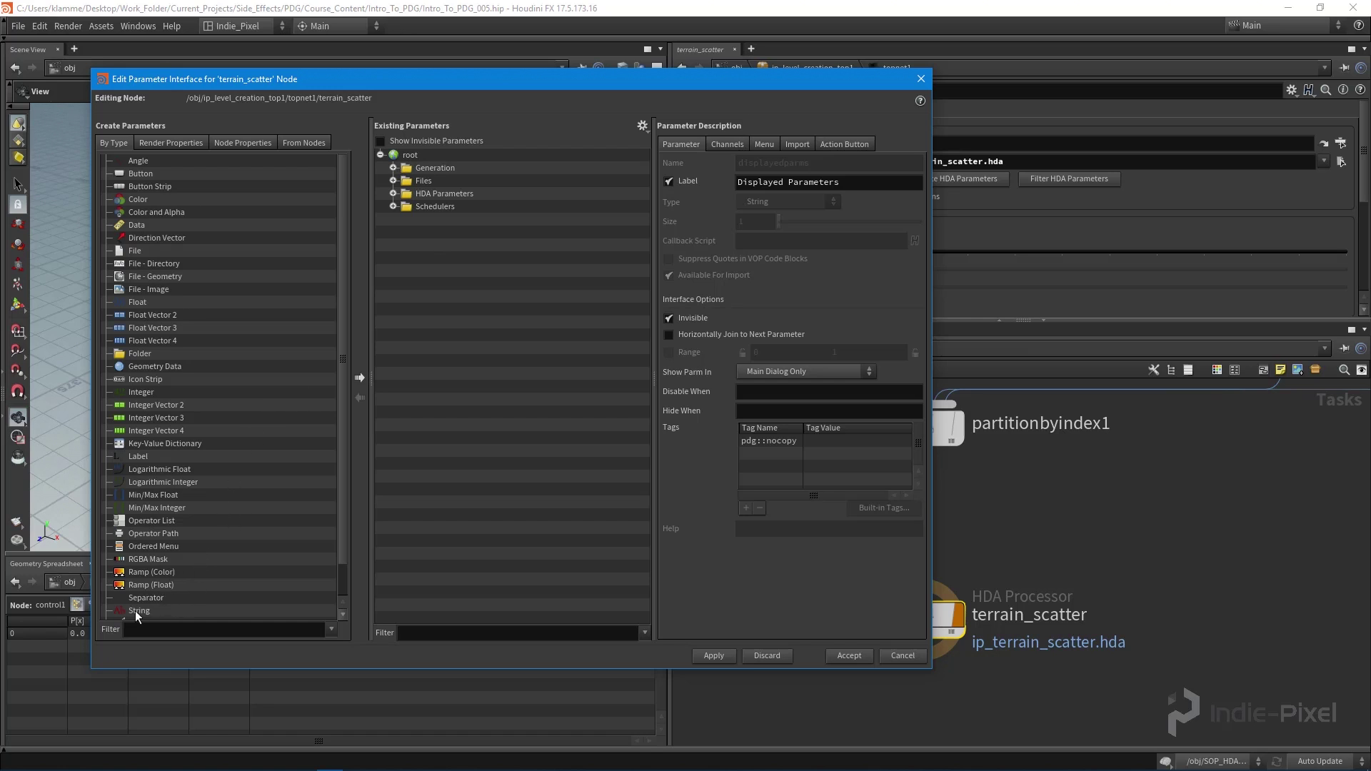
{"action": "left_click_drag", "start_coordinate": [135, 610], "coordinate": [433, 161]}
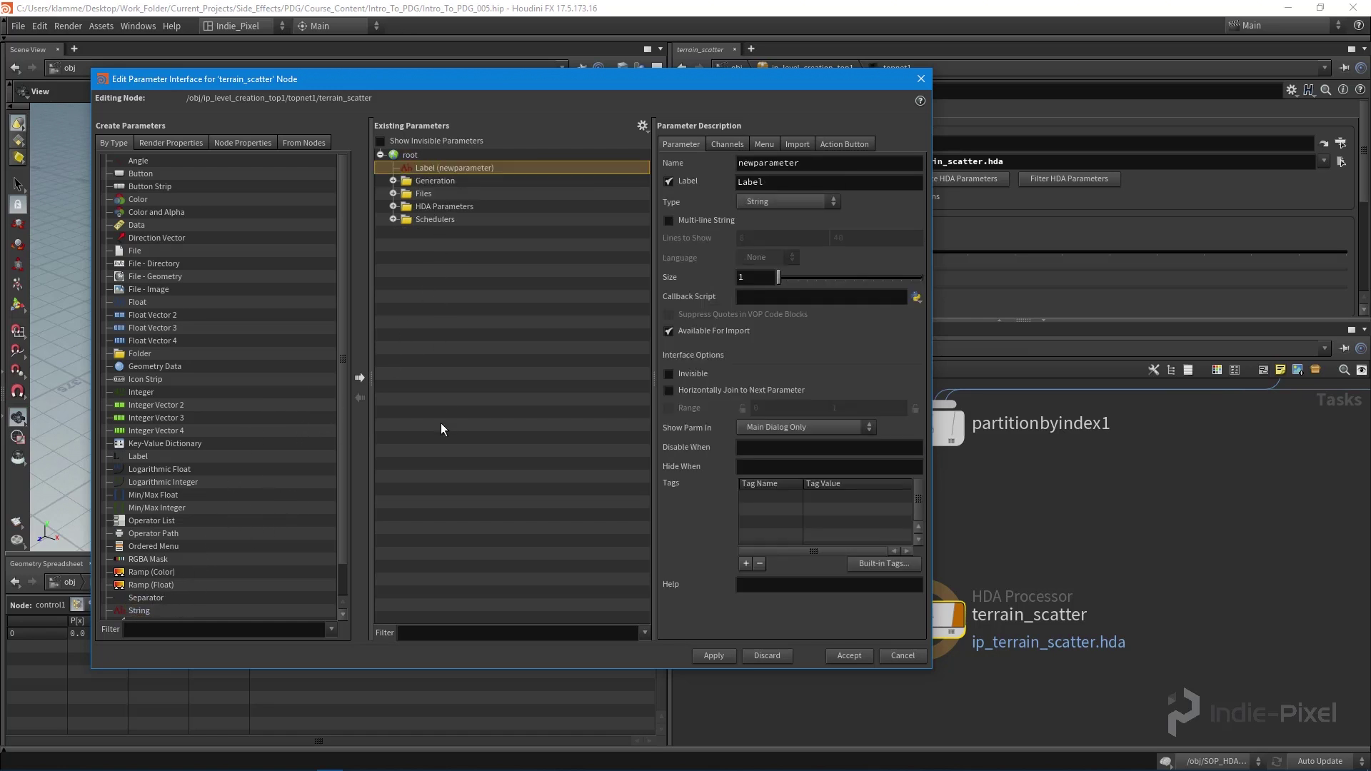
Step: Name the new string parameter henginedata and label it HEngine Data
{"action": "double_click", "coordinate": [844, 164]}
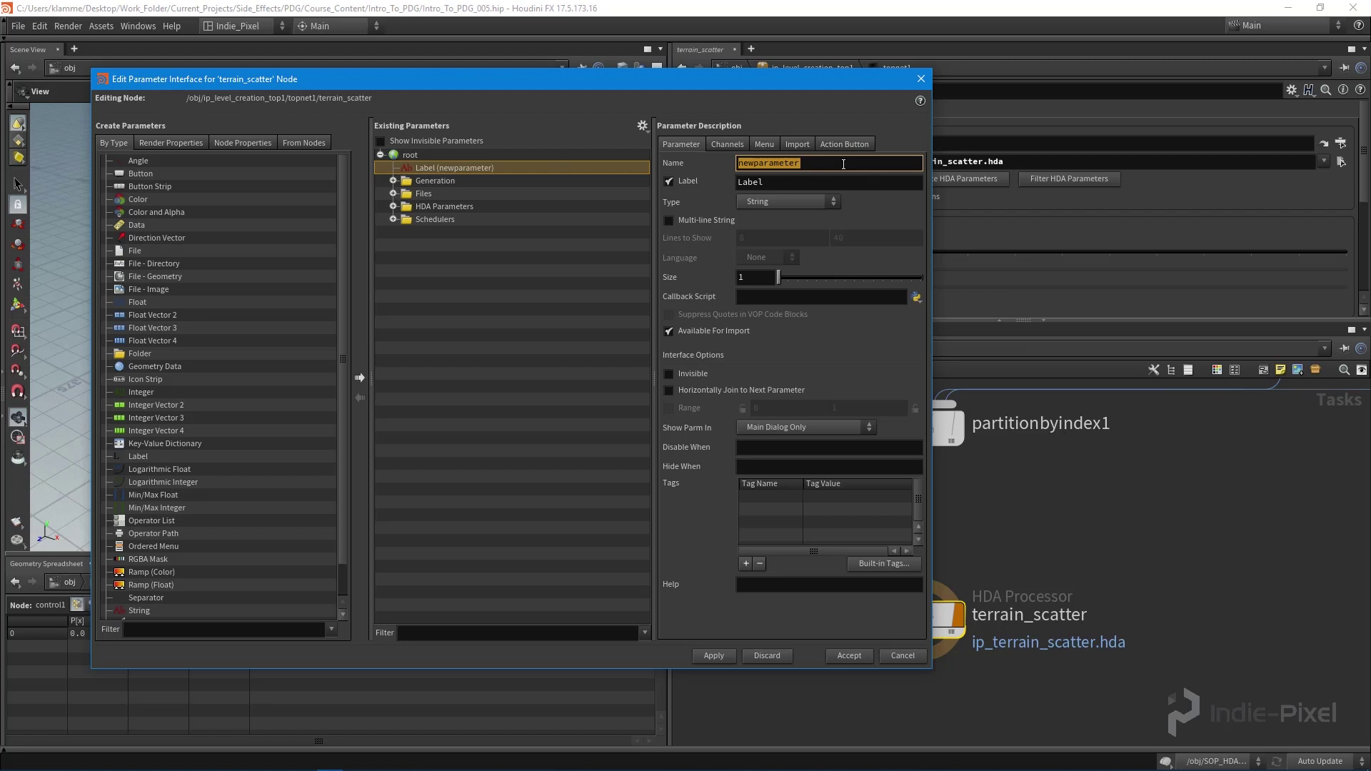
{"action": "type", "text": "henginedata"}
{"action": "key", "text": "Return"}
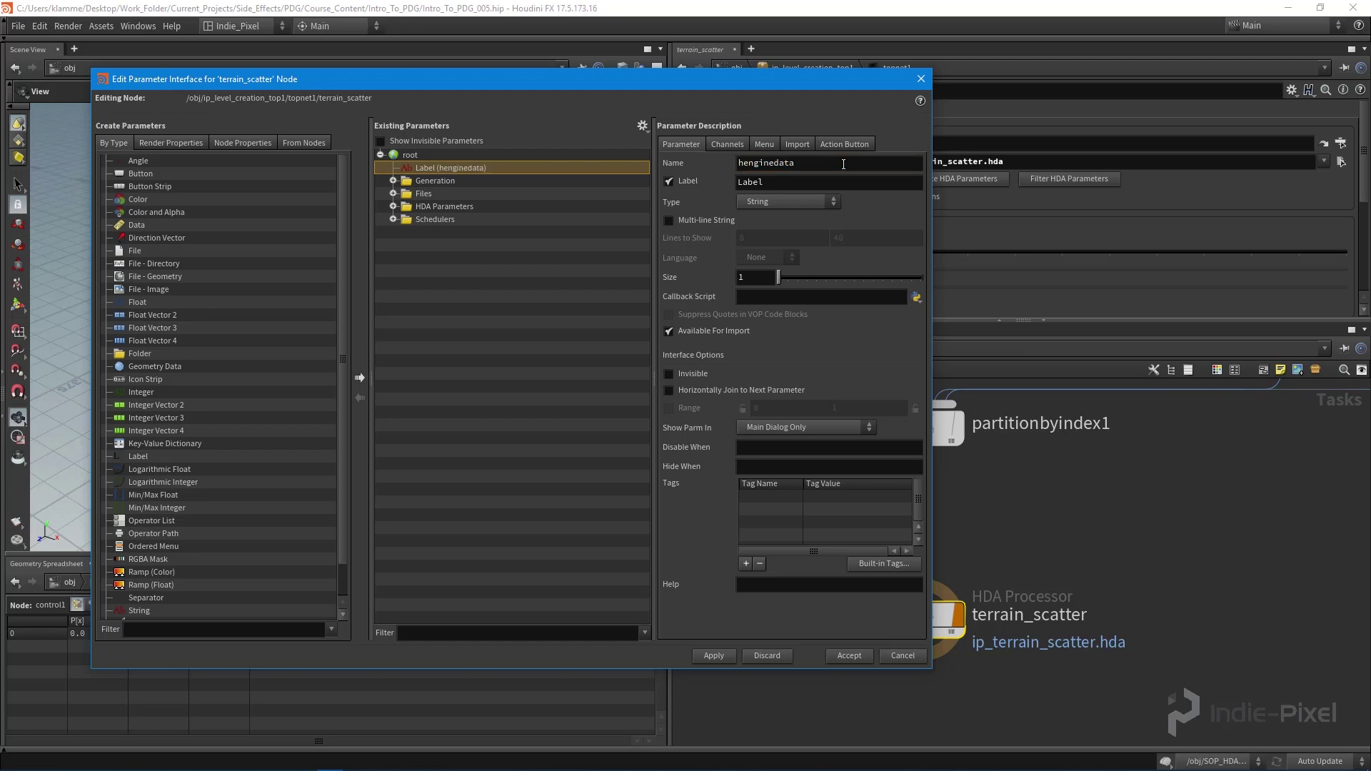
{"action": "left_click", "coordinate": [845, 183]}
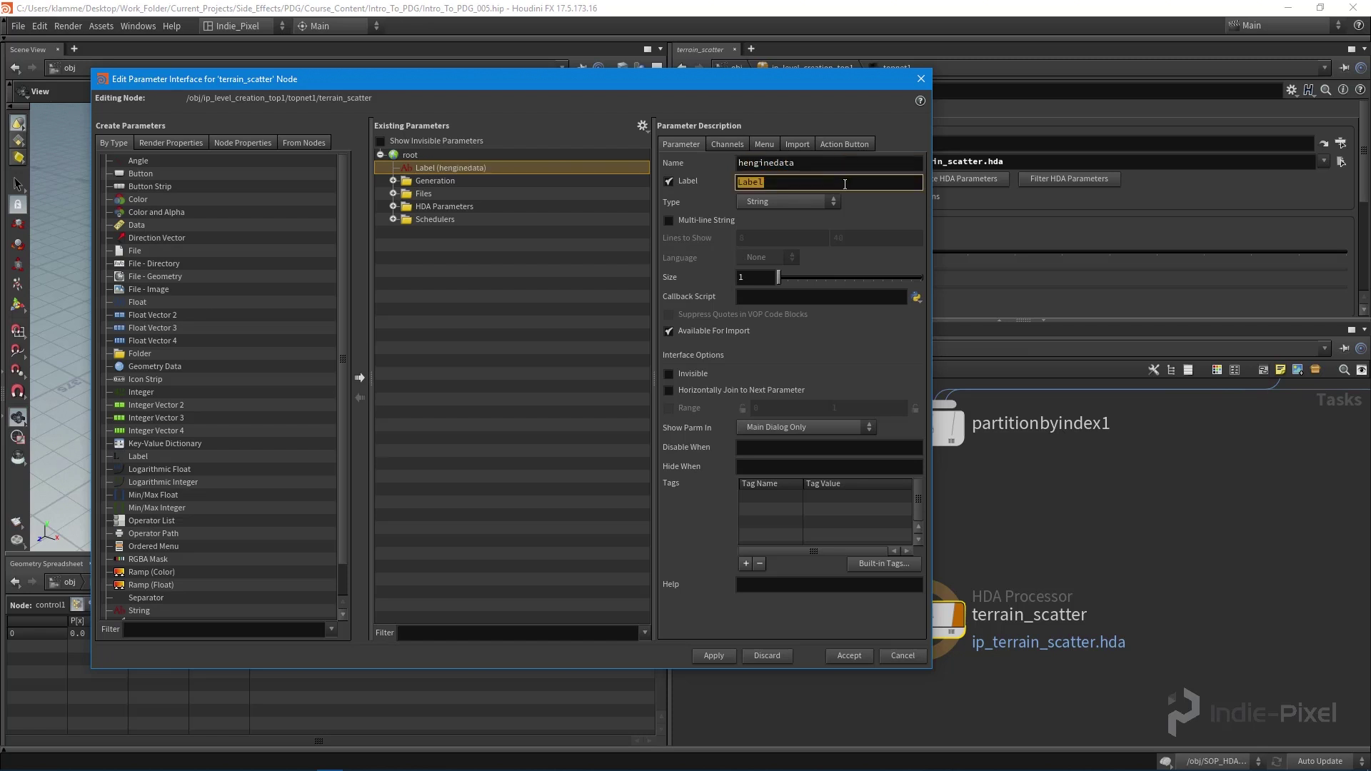
{"action": "type", "text": "HEngine Data"}
{"action": "key", "text": "Return"}
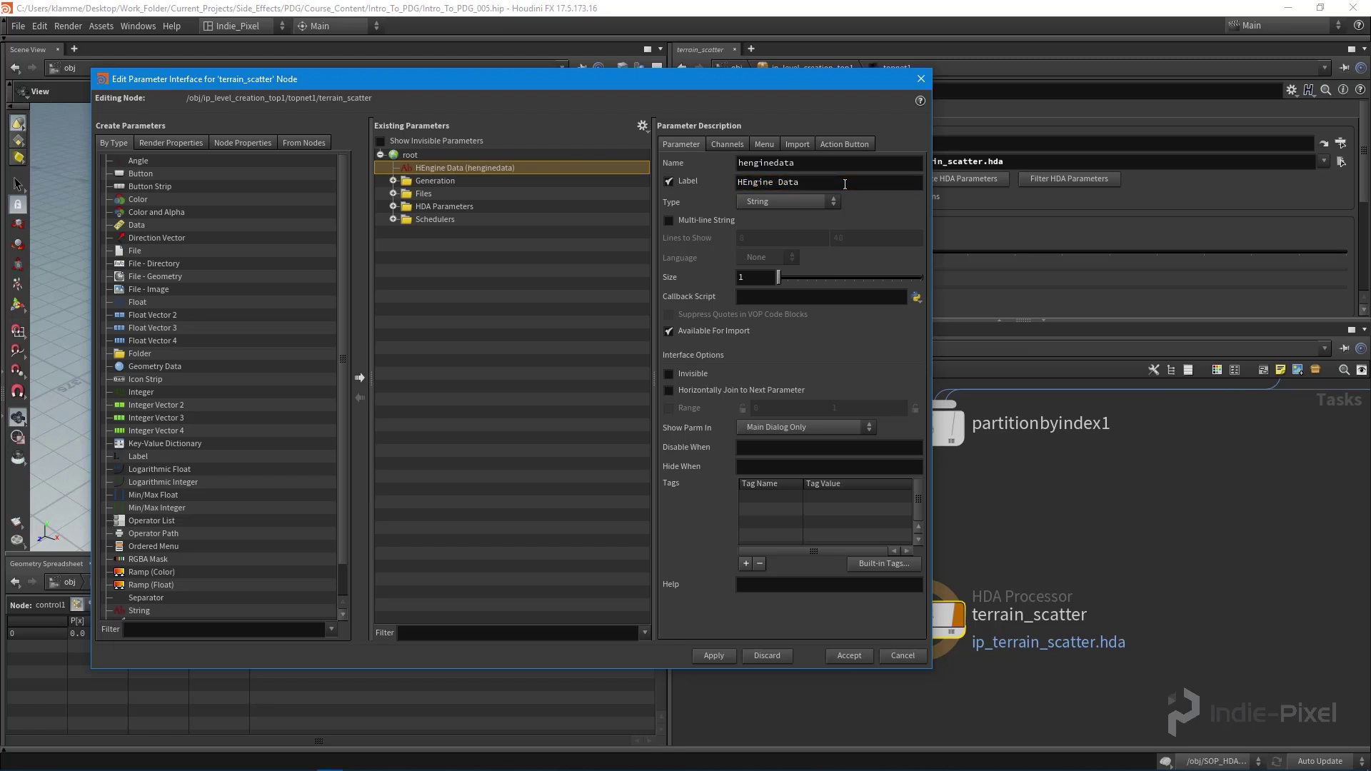
{"action": "left_click_drag", "start_coordinate": [800, 183], "coordinate": [736, 182]}
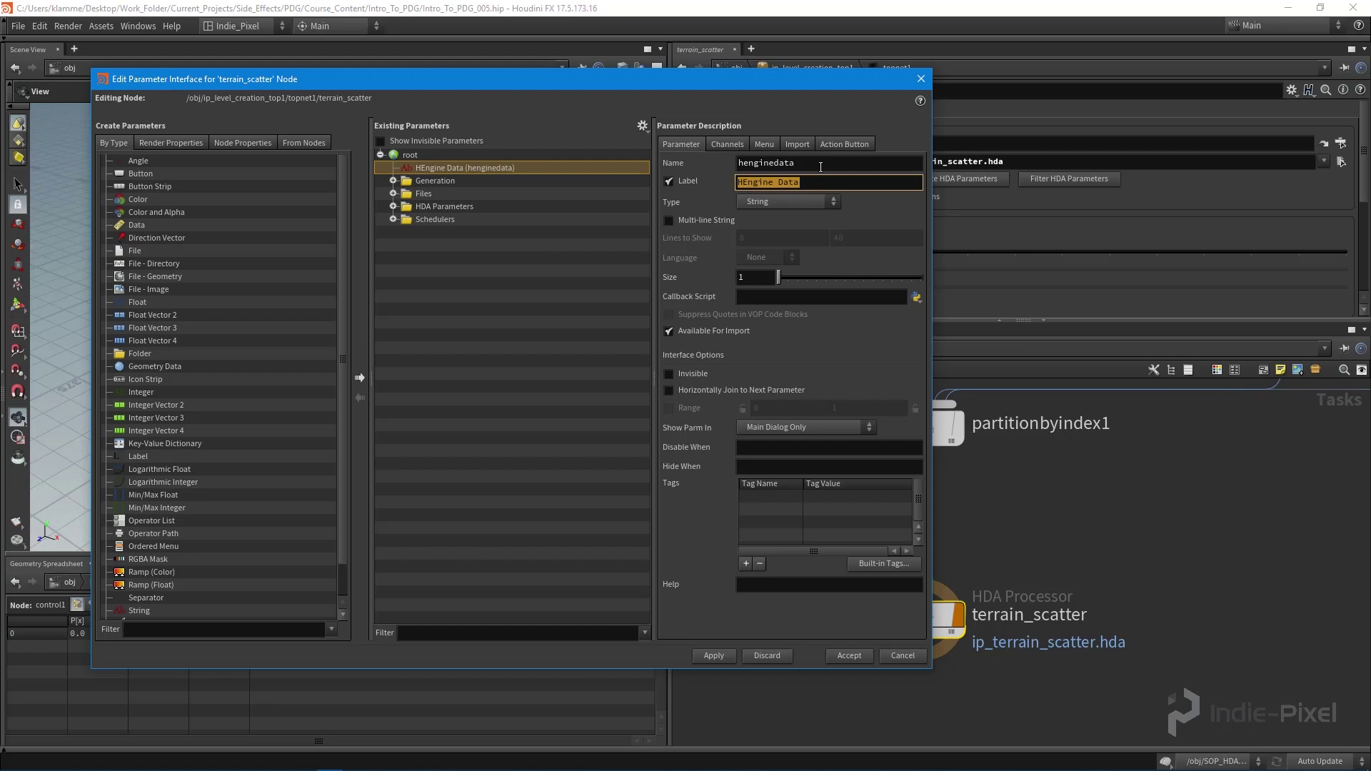
{"action": "left_click_drag", "start_coordinate": [806, 163], "coordinate": [716, 161]}
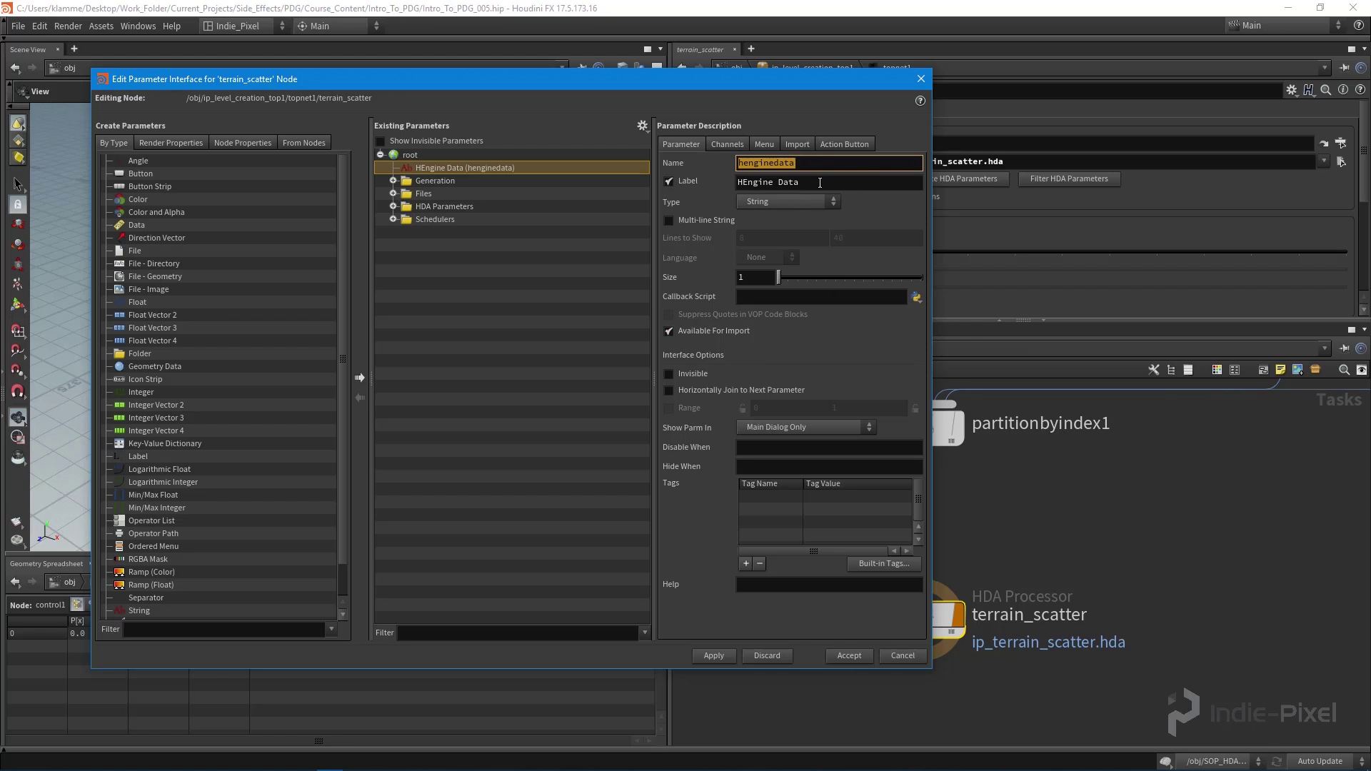
{"action": "left_click_drag", "start_coordinate": [820, 182], "coordinate": [722, 184]}
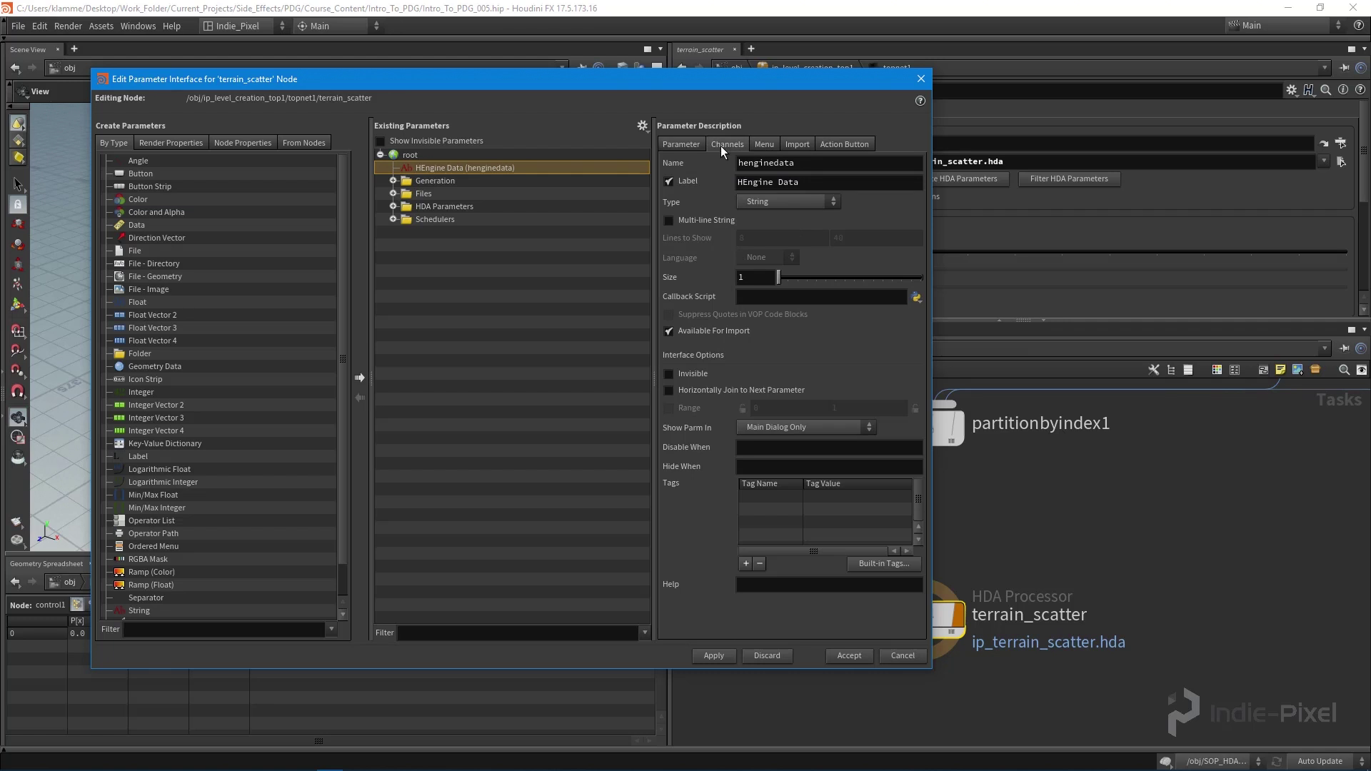
Step: In the Channels tab, begin the first default value with show,
{"action": "left_click", "coordinate": [723, 145]}
{"action": "left_click", "coordinate": [766, 215]}
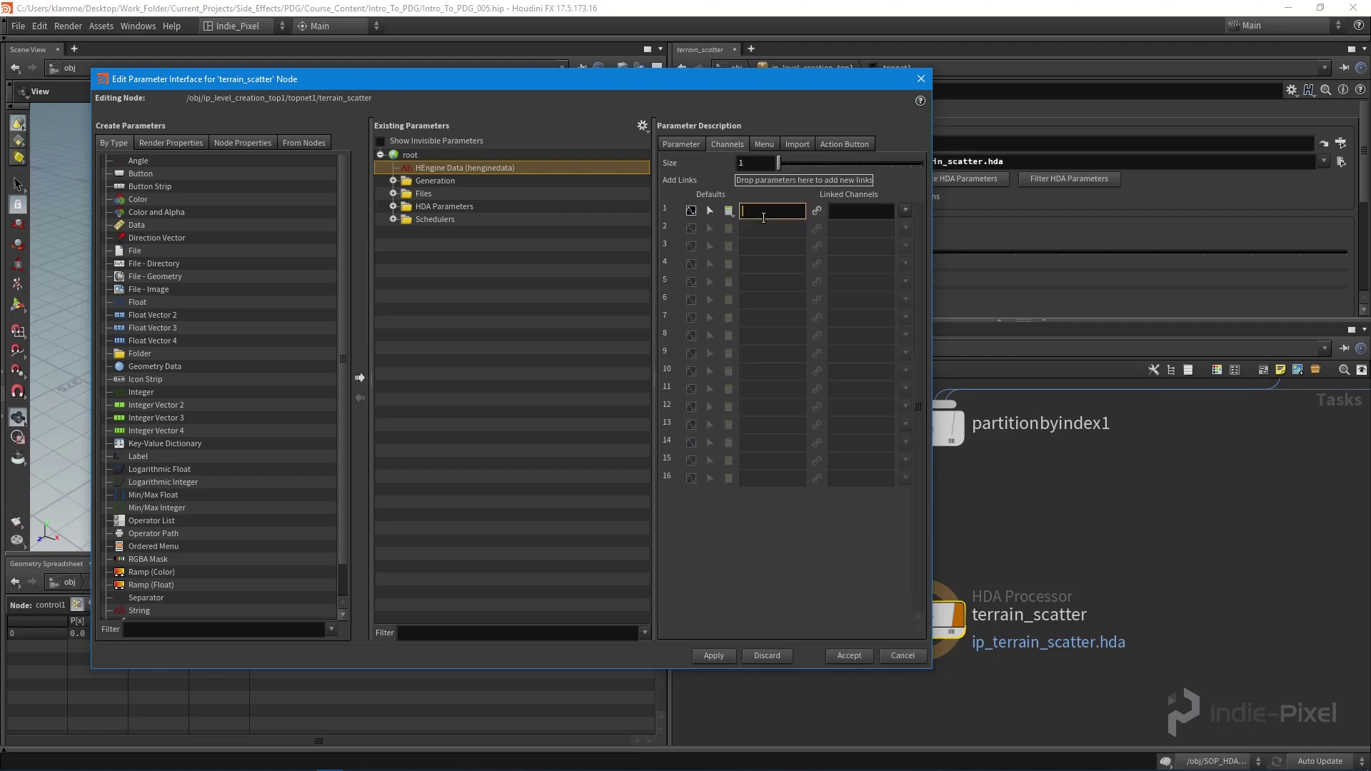
{"action": "type", "text": "show,"}
{"action": "mouse_move", "coordinate": [511, 760]}
{"action": "left_click", "coordinate": [385, 761]}
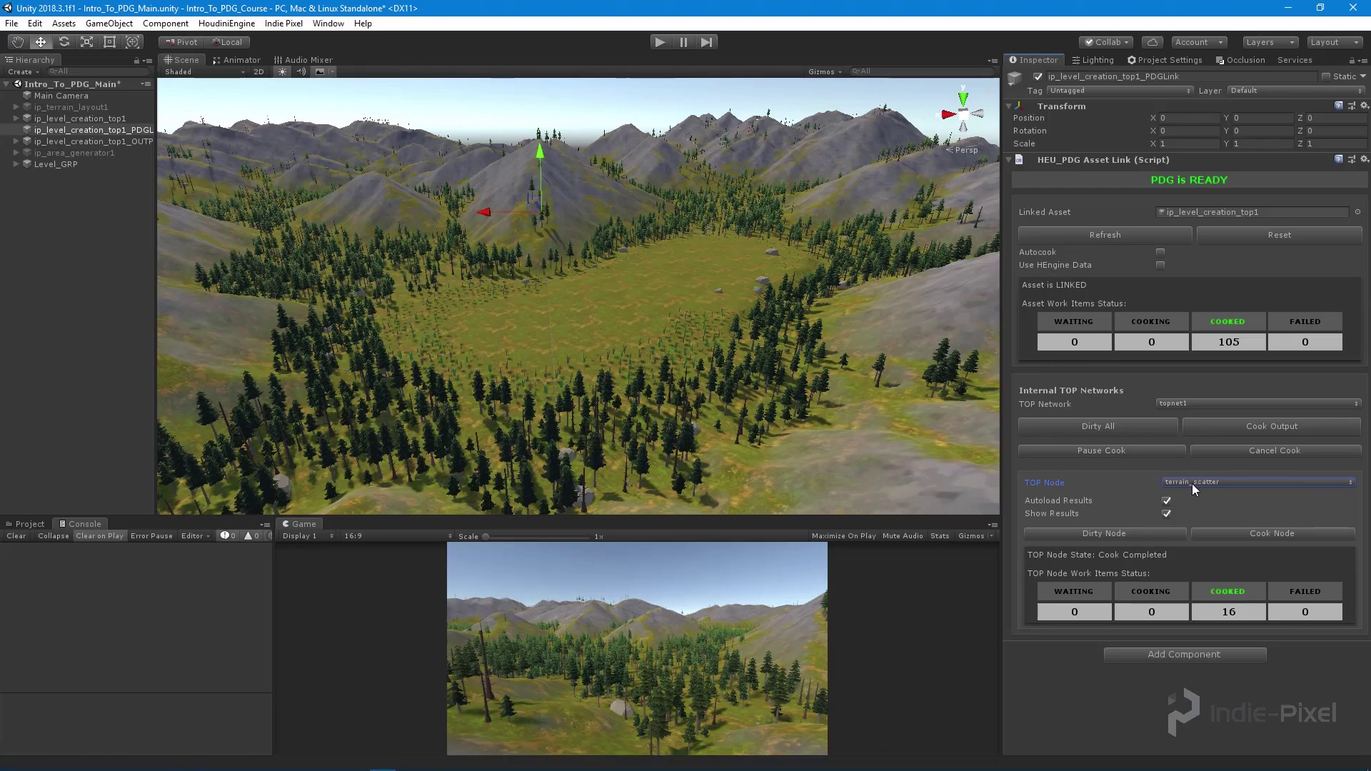
{"action": "left_click", "coordinate": [1192, 482]}
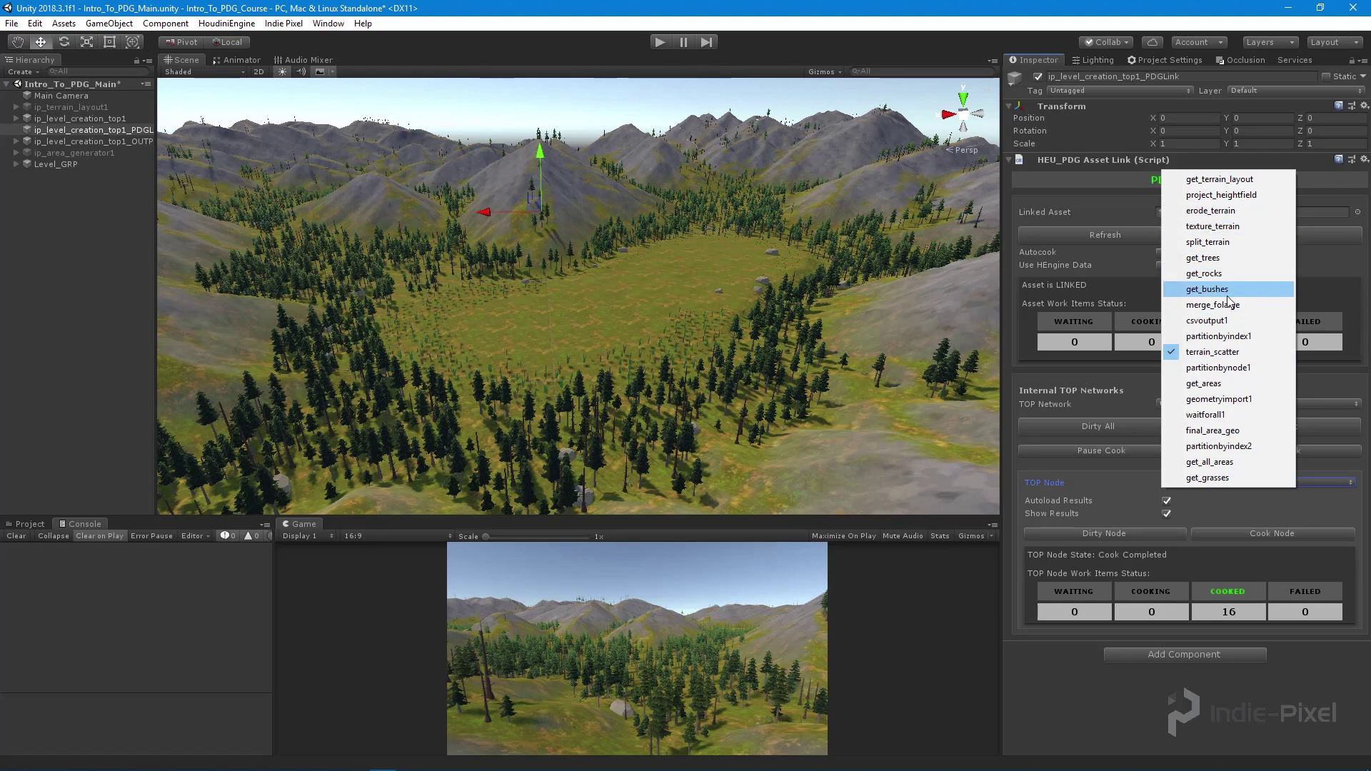
{"action": "left_click", "coordinate": [1182, 721]}
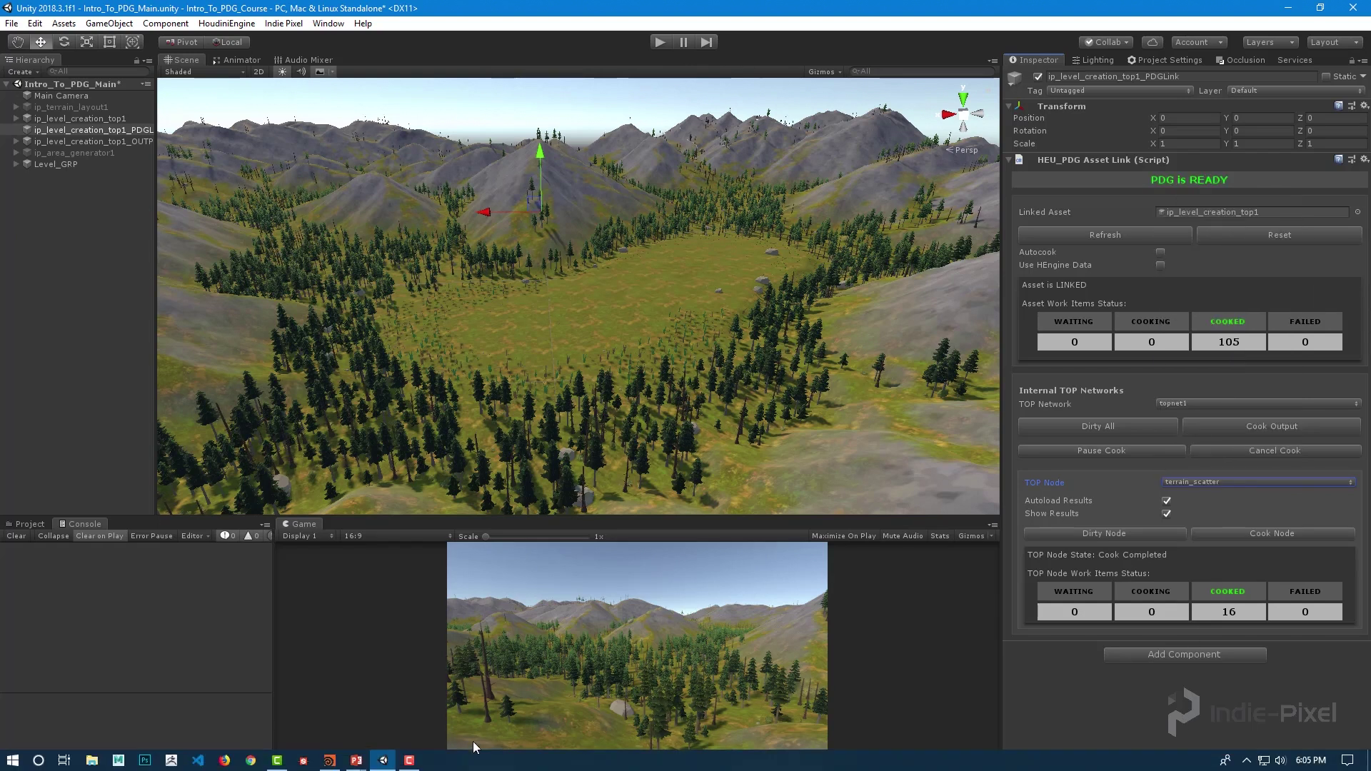
{"action": "left_click", "coordinate": [329, 760]}
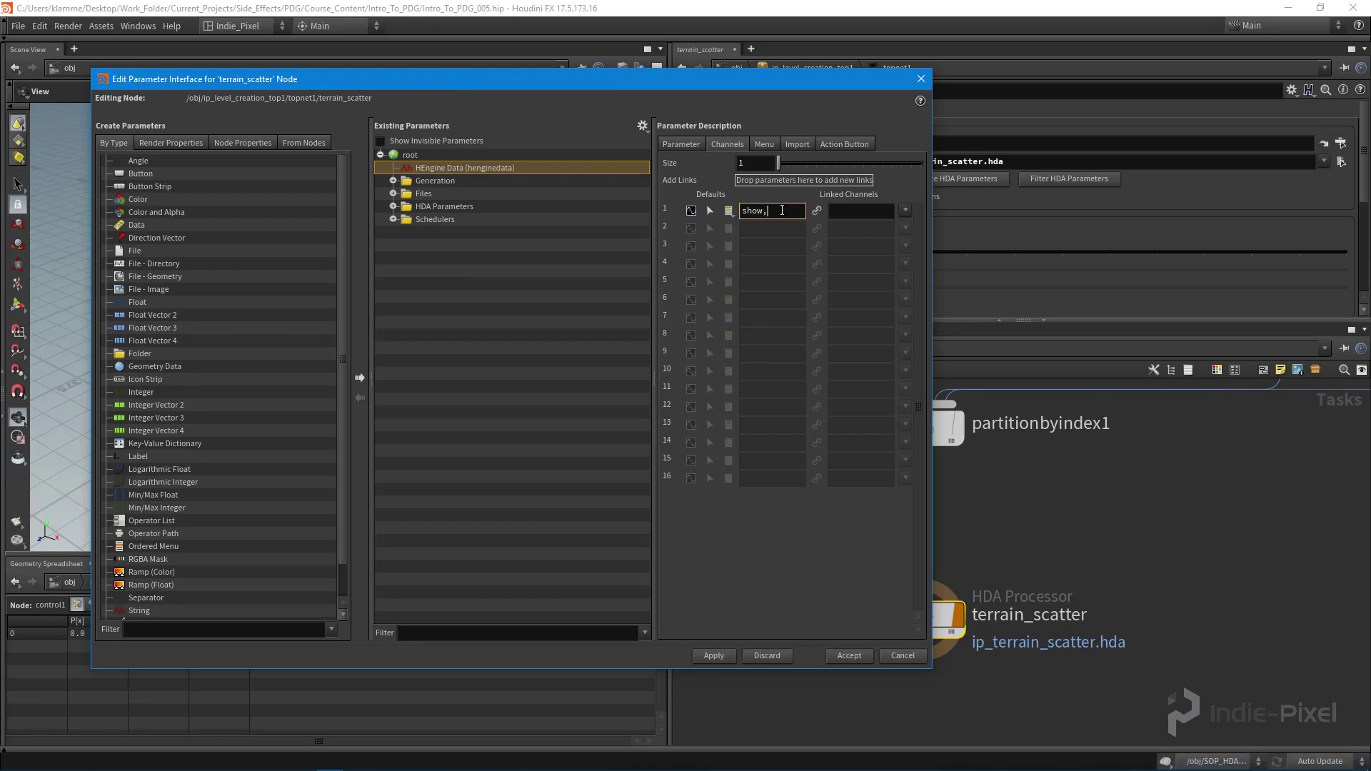
Step: Finish HEngine Data's first default value as show,autoload
{"action": "type", "text": "autoload"}
{"action": "key", "text": "Return"}
Step: Apply and accept the parameter interface changes for terrain_scatter
{"action": "double_click", "coordinate": [746, 212]}
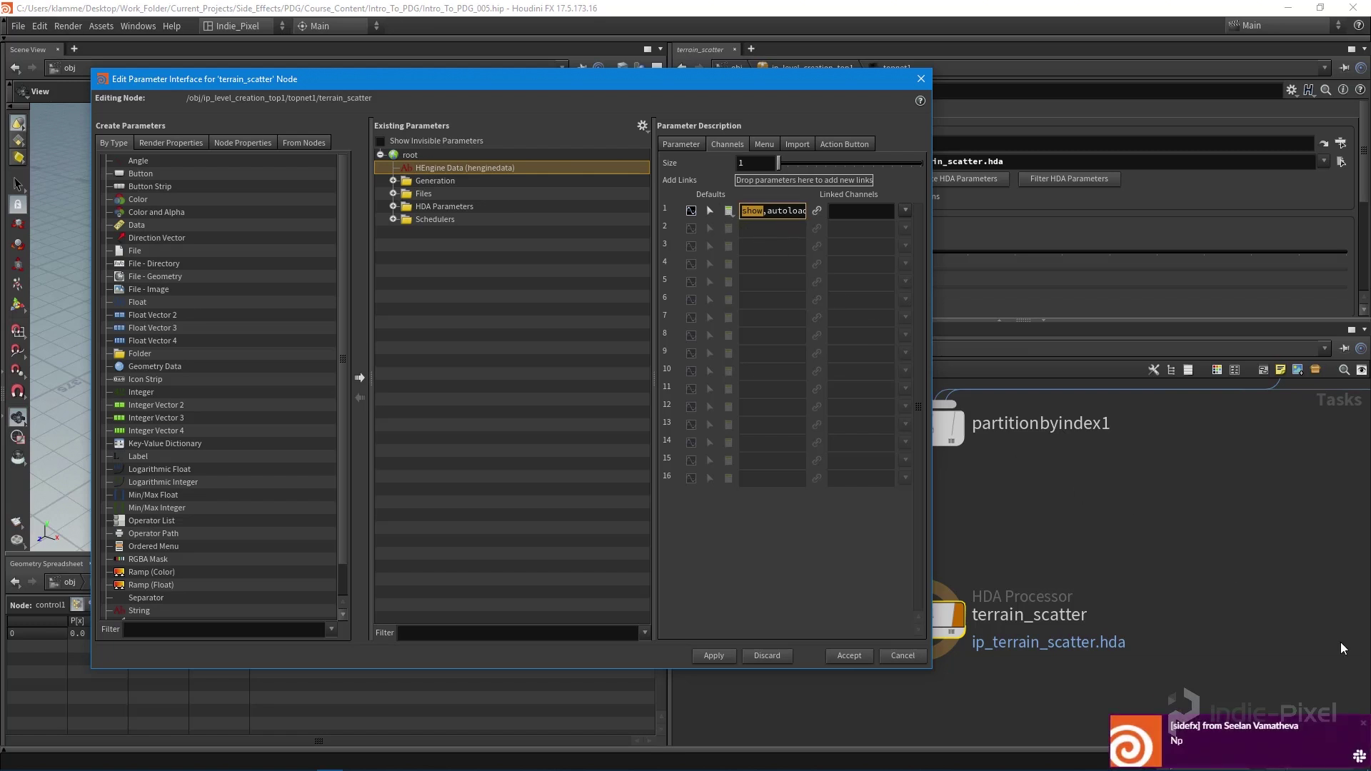
{"action": "left_click", "coordinate": [1363, 725]}
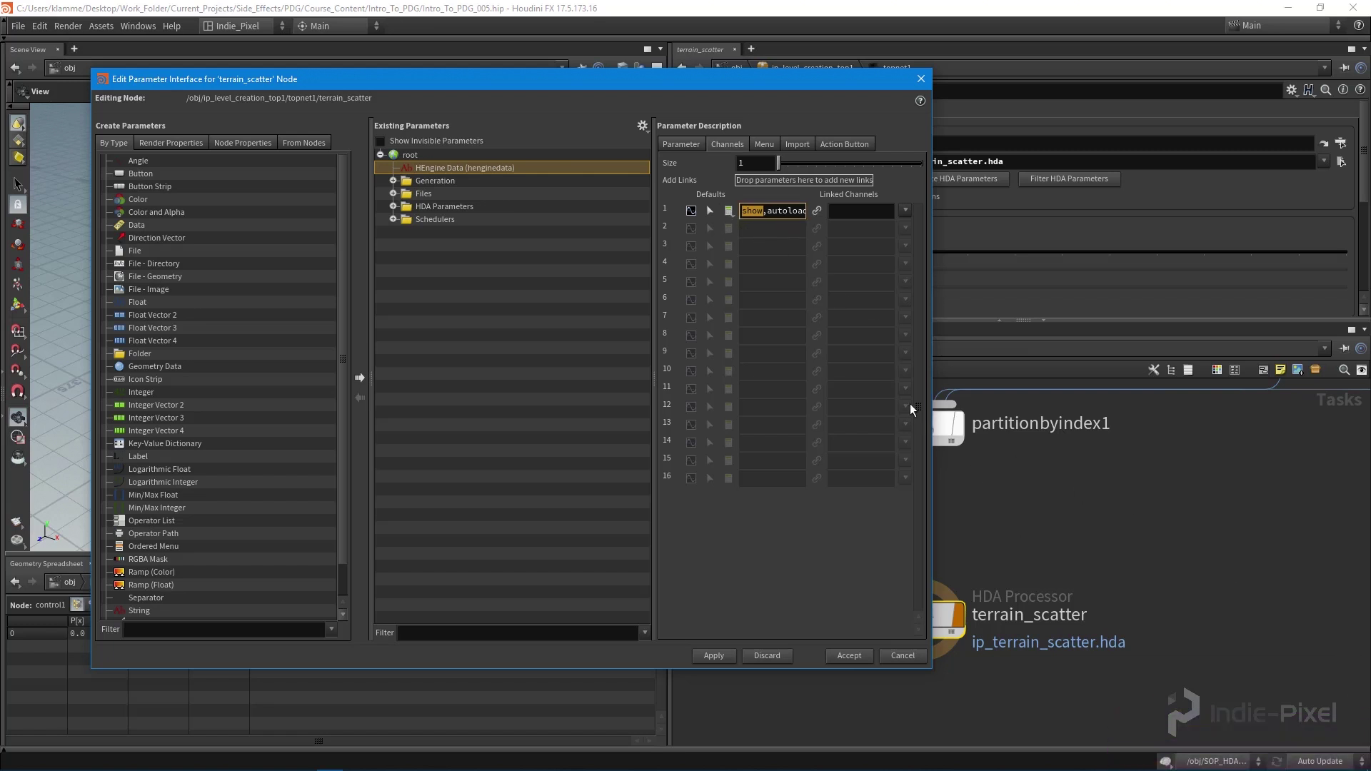
{"action": "left_click_drag", "start_coordinate": [768, 211], "coordinate": [809, 212]}
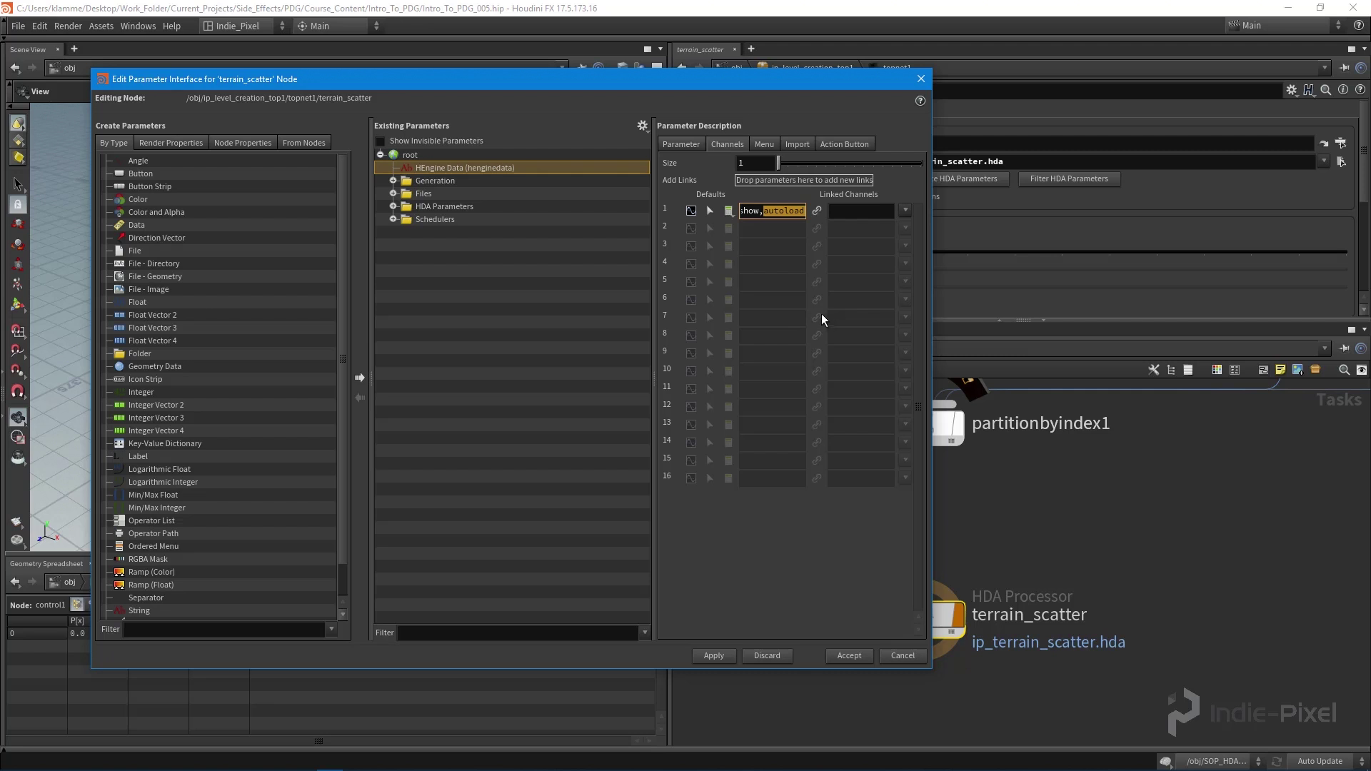
{"action": "left_click", "coordinate": [715, 657]}
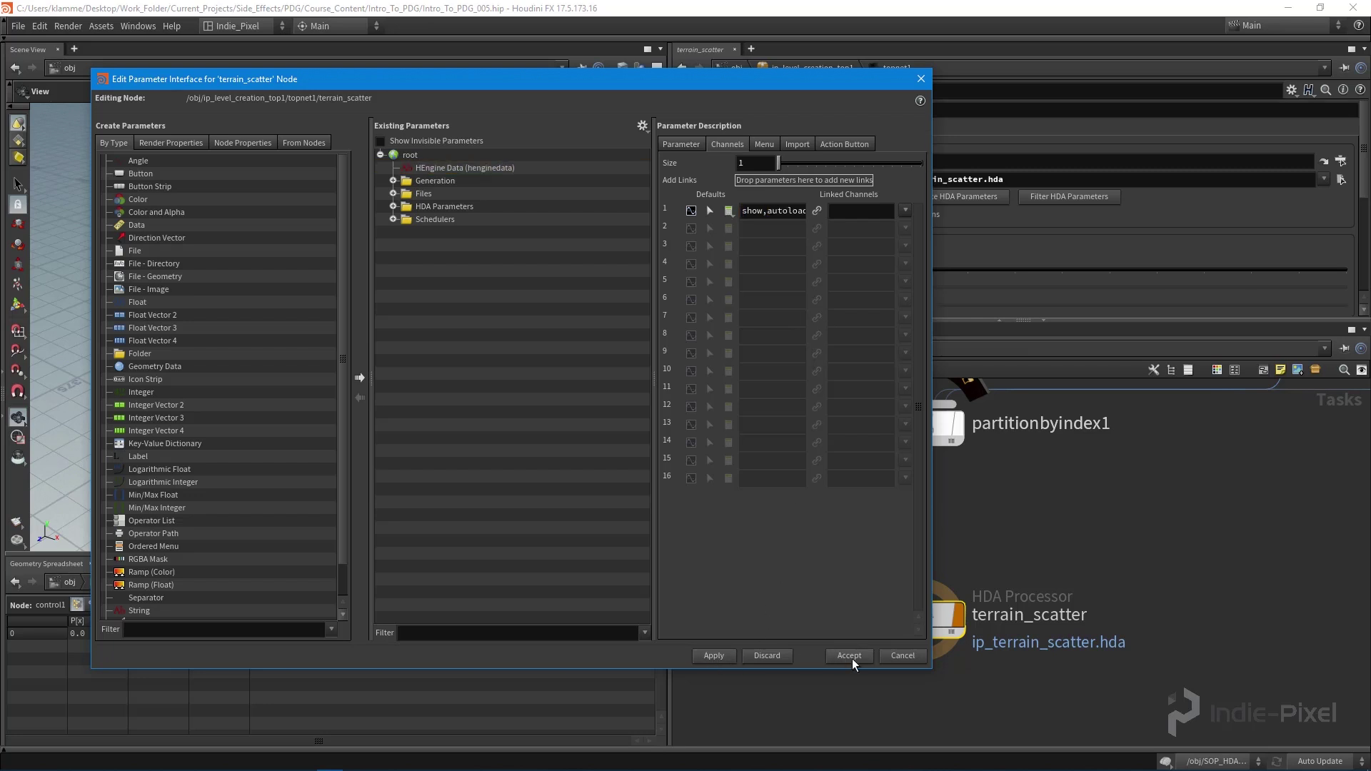
{"action": "left_click", "coordinate": [851, 657]}
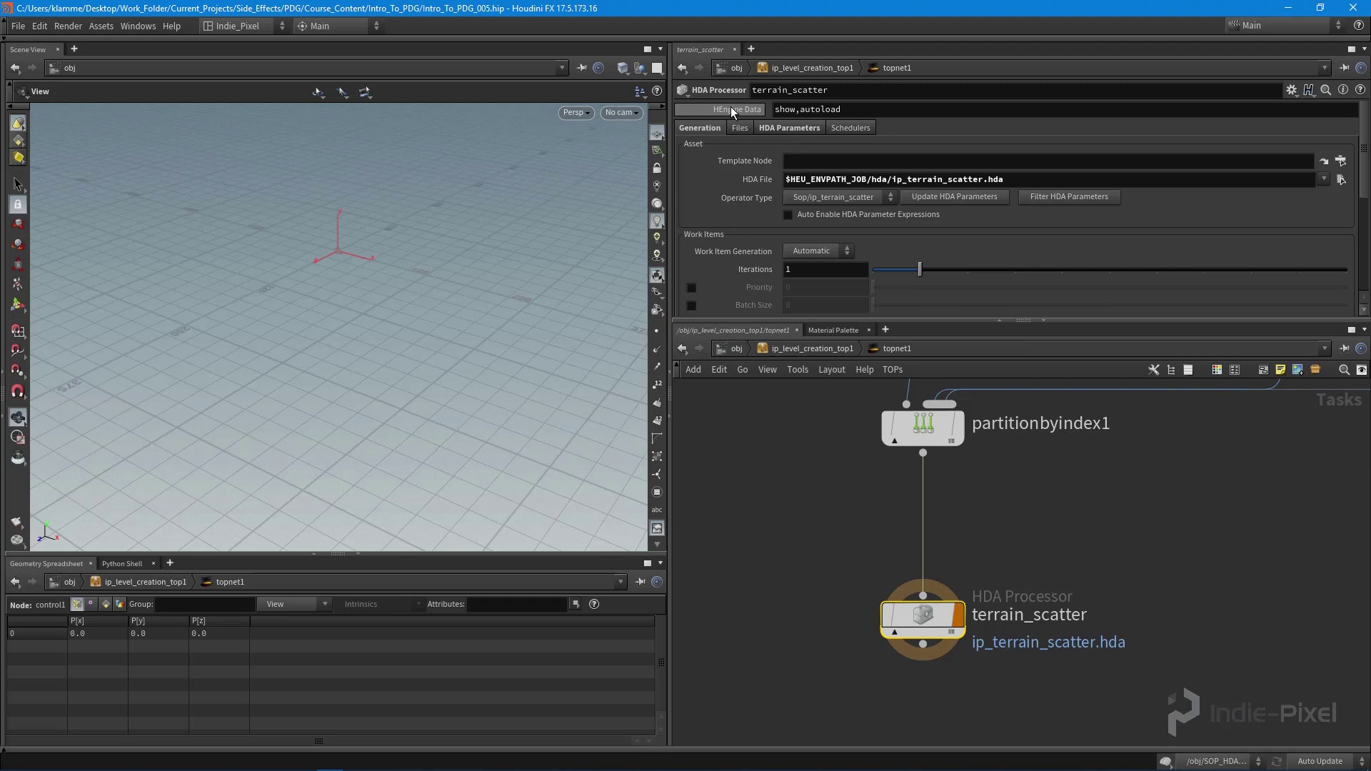
Step: Check that terrain_scatter's HEngine Data reads show,autoload
{"action": "left_click", "coordinate": [790, 110]}
{"action": "double_click", "coordinate": [790, 111]}
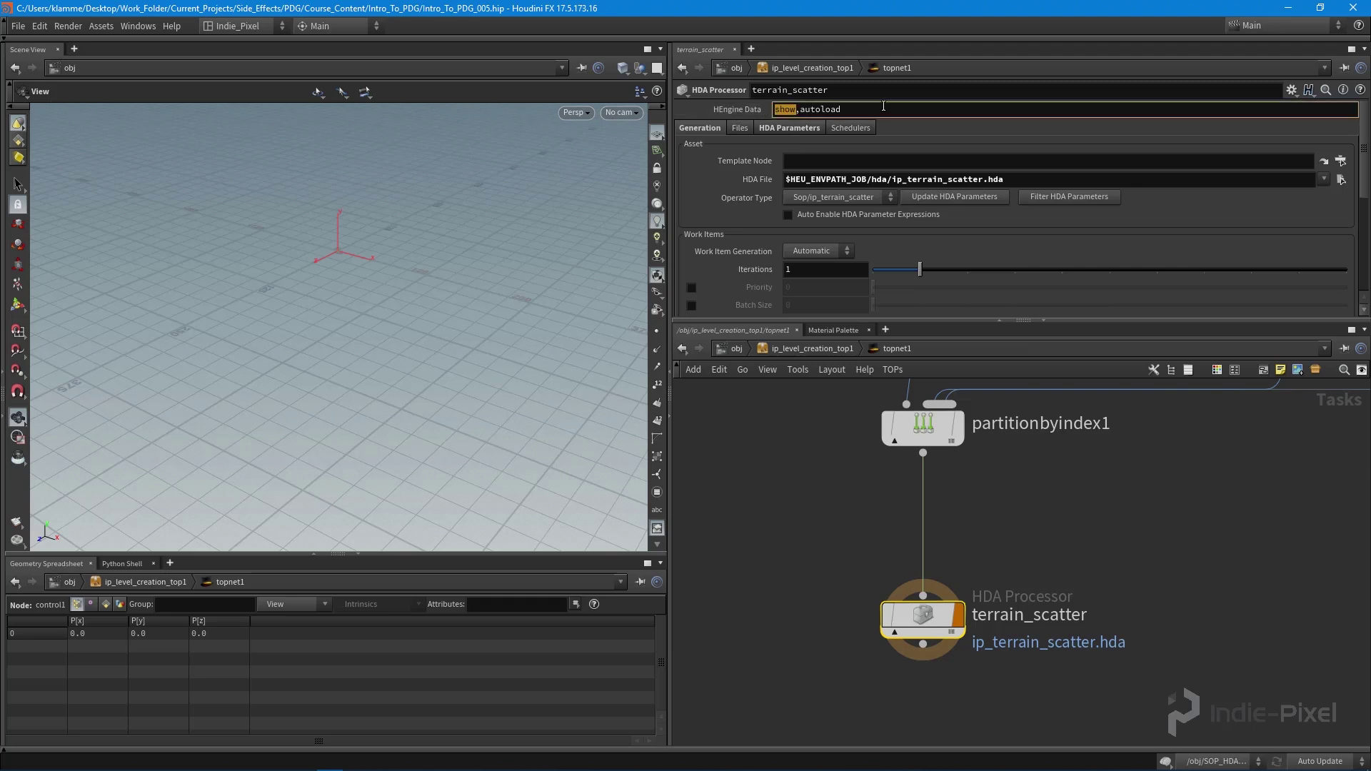
{"action": "left_click_drag", "start_coordinate": [853, 114], "coordinate": [801, 113]}
{"action": "middle_click_drag", "start_coordinate": [1065, 517], "coordinate": [1060, 566]}
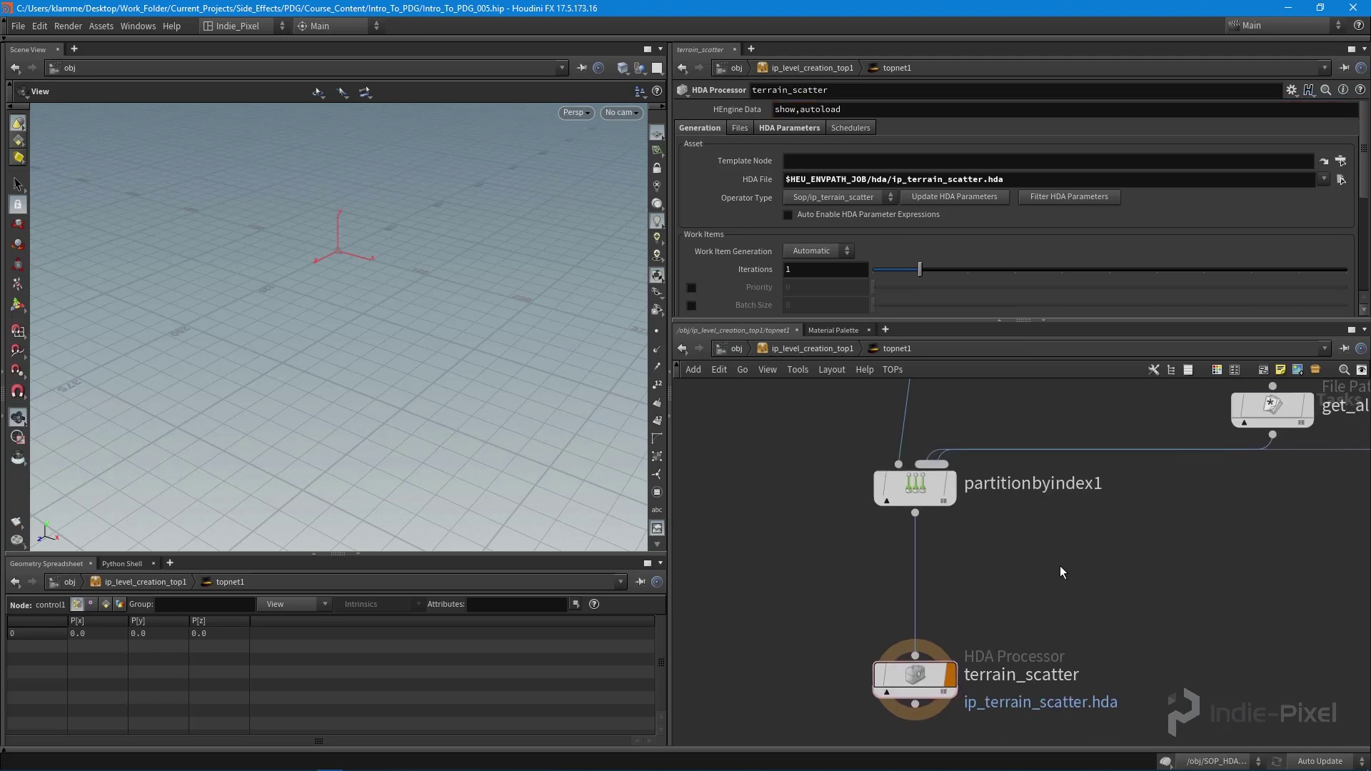
Step: Go up to /obj and save the ip_level_creation_top1 node type
{"action": "key", "text": "u"}
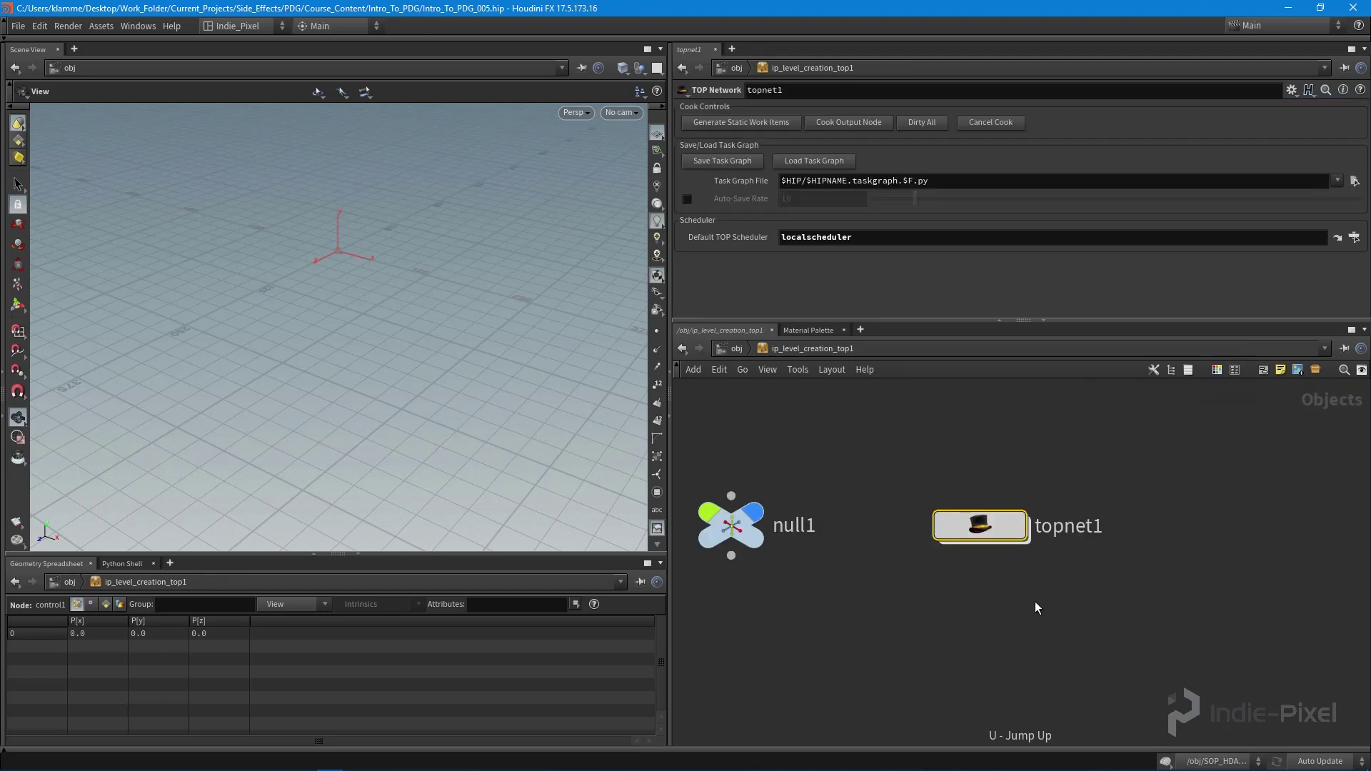
{"action": "key", "text": "u"}
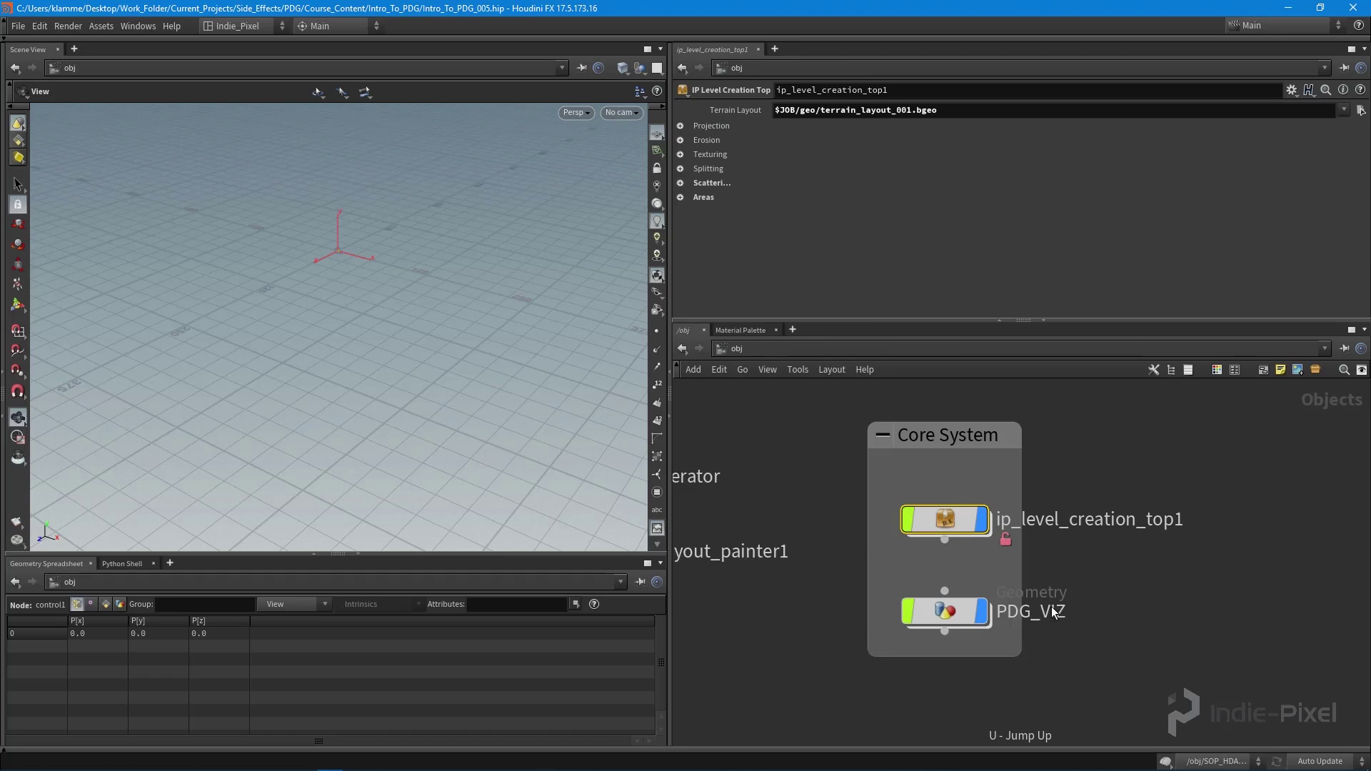
{"action": "right_click", "coordinate": [959, 520]}
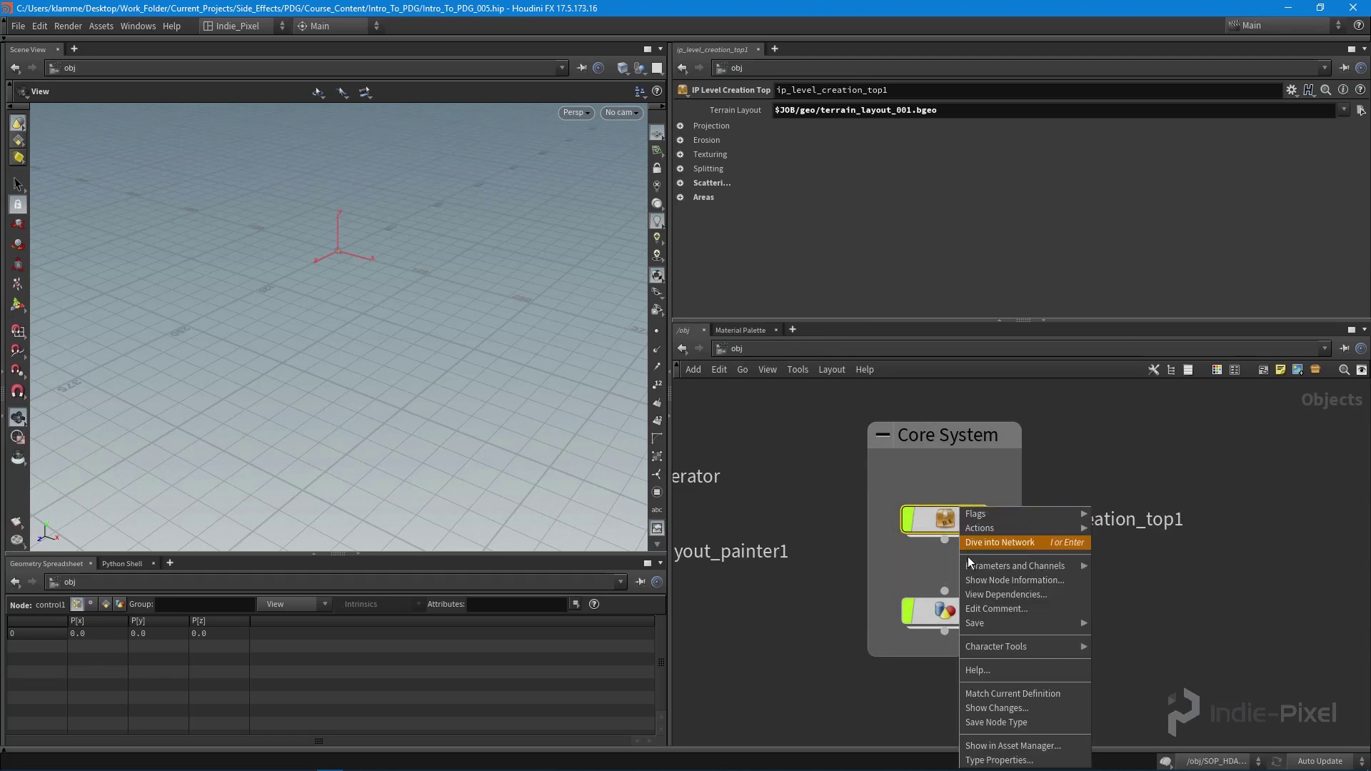
{"action": "left_click", "coordinate": [998, 719]}
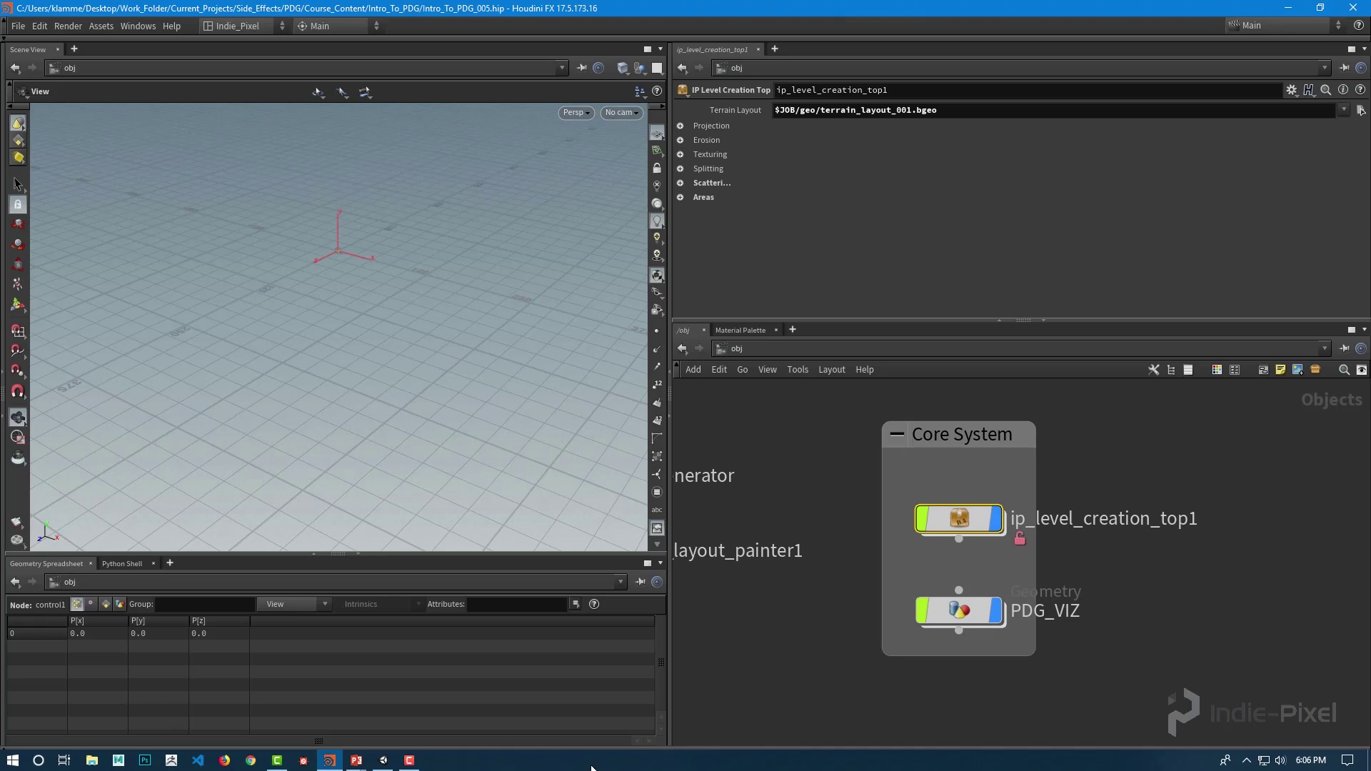
Step: Find ip_level_creation_top under HDA/TOPs in Unity's Project window and reveal it in Explorer
{"action": "left_click", "coordinate": [383, 761]}
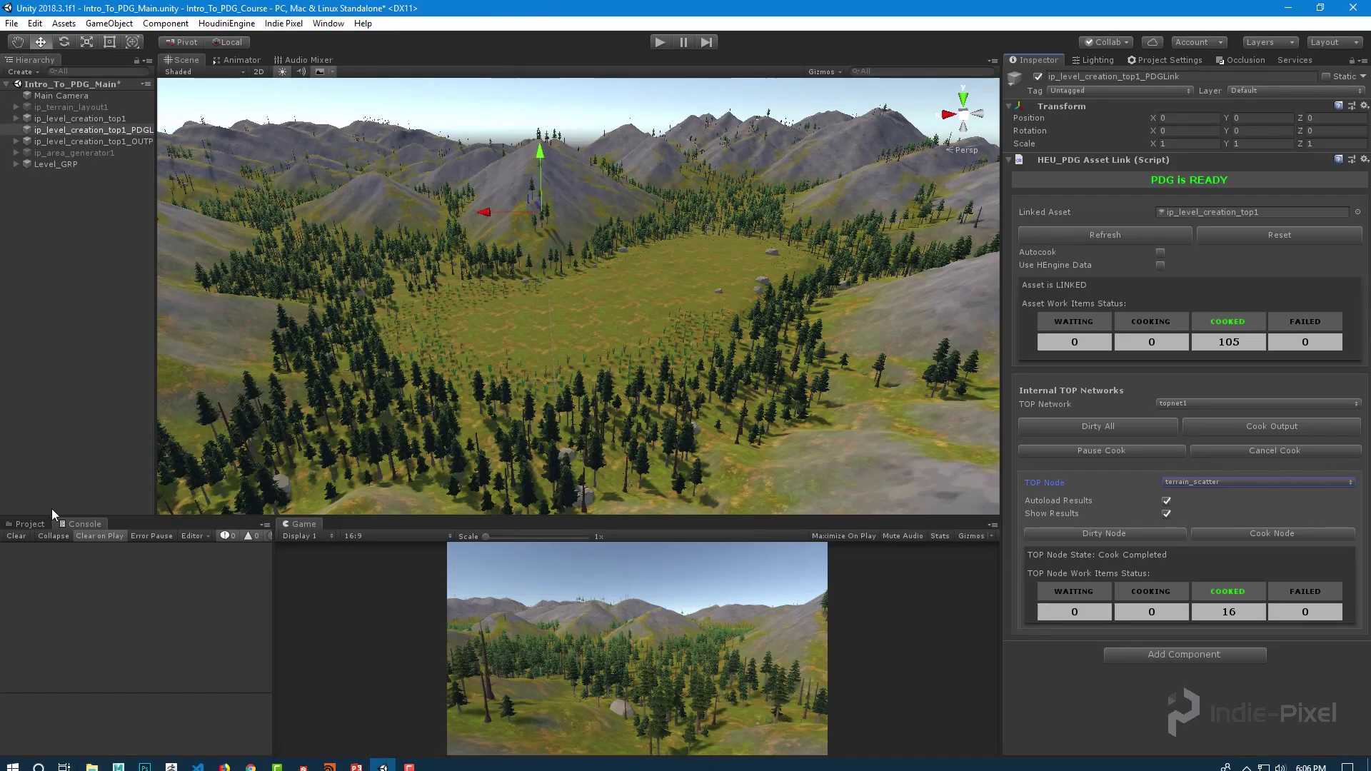
{"action": "left_click", "coordinate": [28, 524]}
{"action": "left_click_drag", "start_coordinate": [103, 437], "coordinate": [103, 423]}
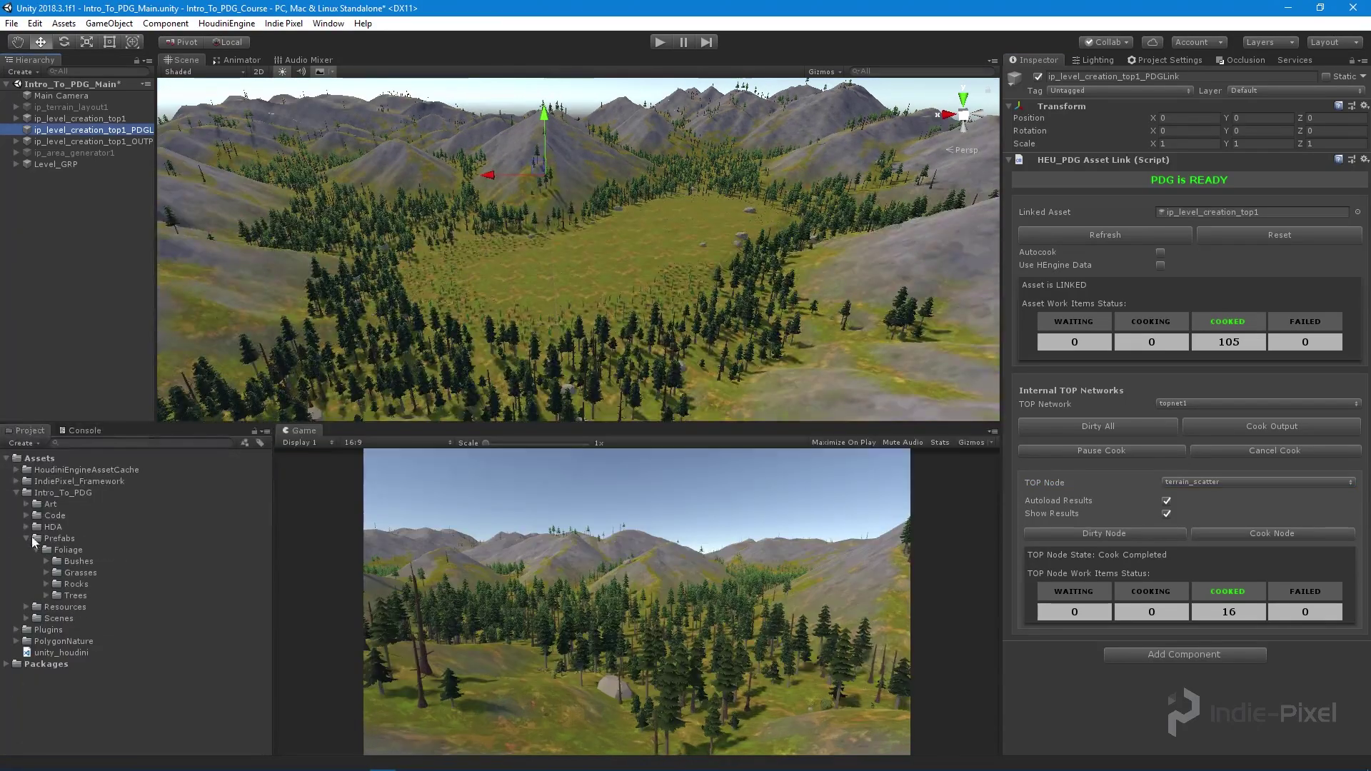
{"action": "left_click", "coordinate": [25, 539]}
{"action": "left_click", "coordinate": [27, 527]}
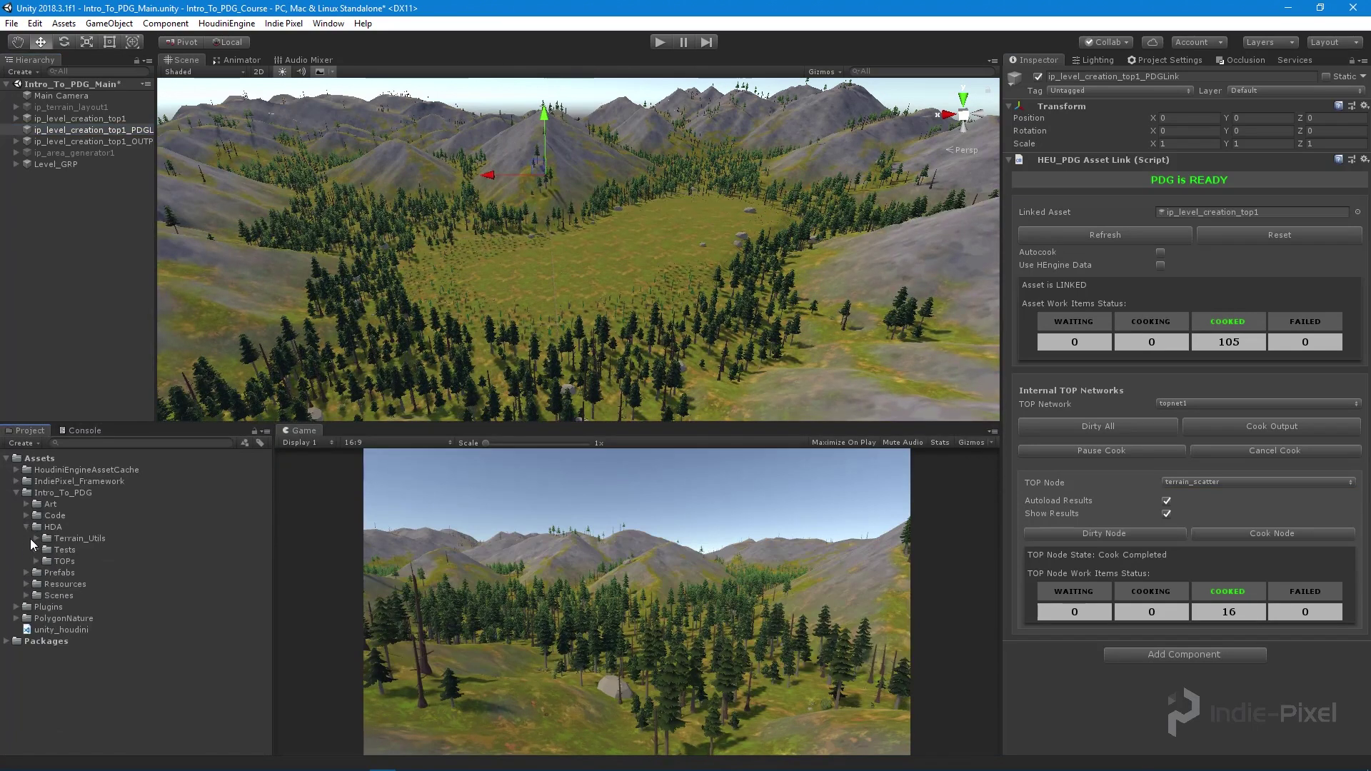
{"action": "left_click", "coordinate": [36, 562]}
{"action": "left_click", "coordinate": [93, 573]}
{"action": "right_click", "coordinate": [68, 573]}
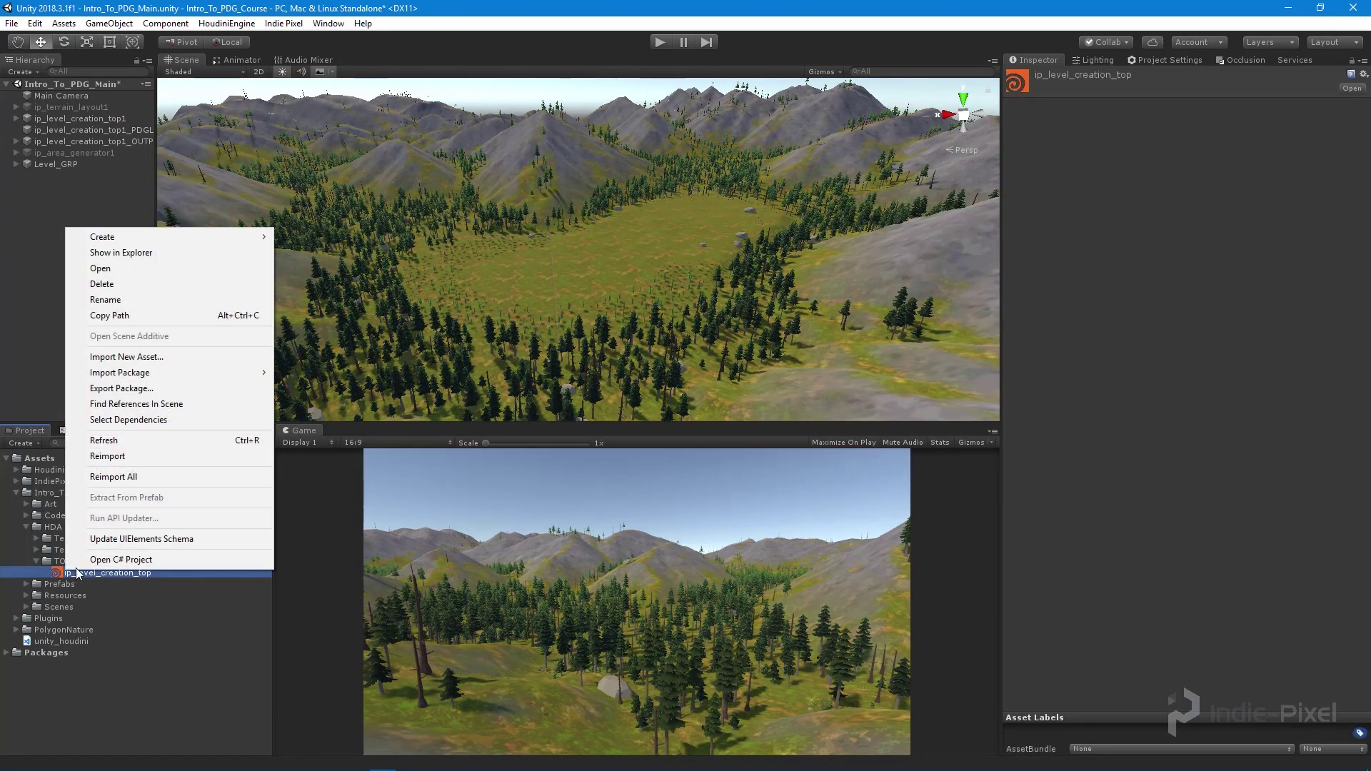
{"action": "left_click", "coordinate": [140, 255]}
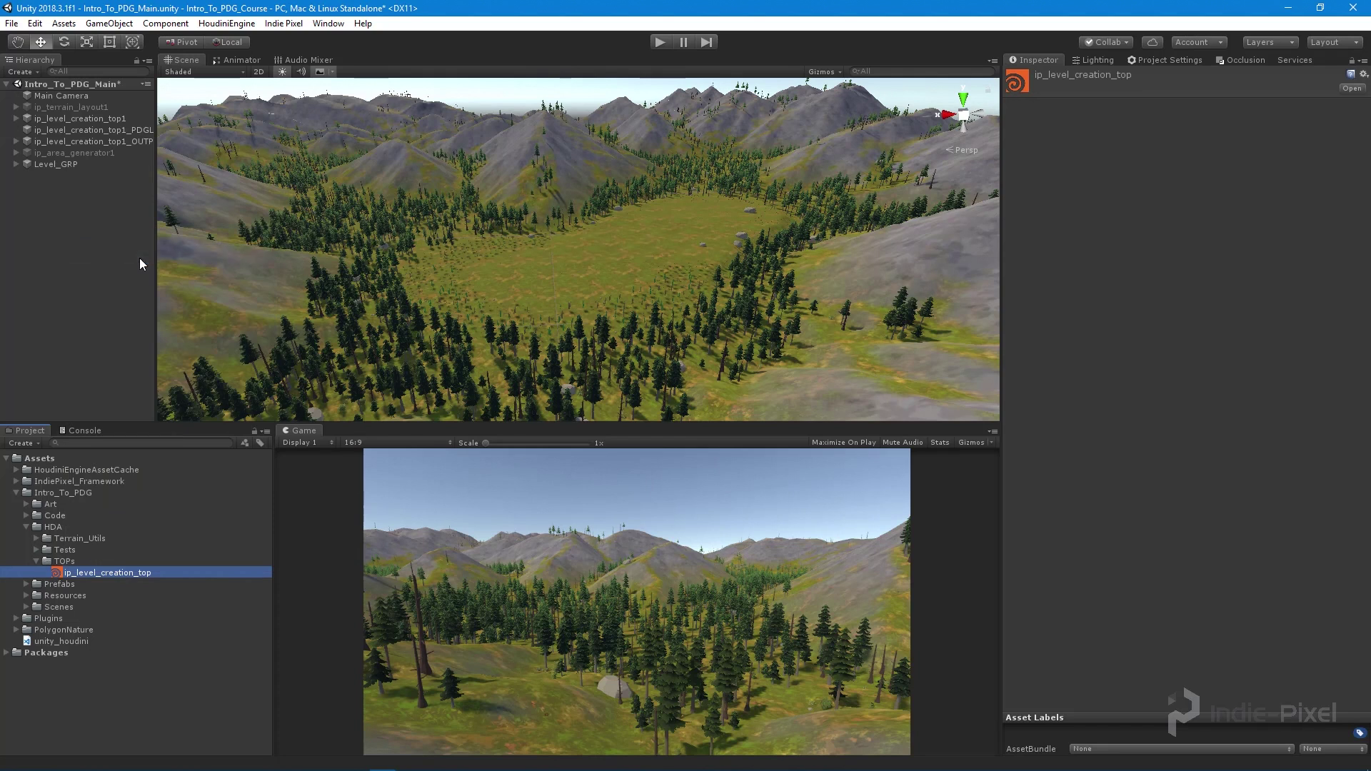
{"action": "scroll", "coordinate": [443, 428], "scroll_direction": "down", "scroll_amount": 5}
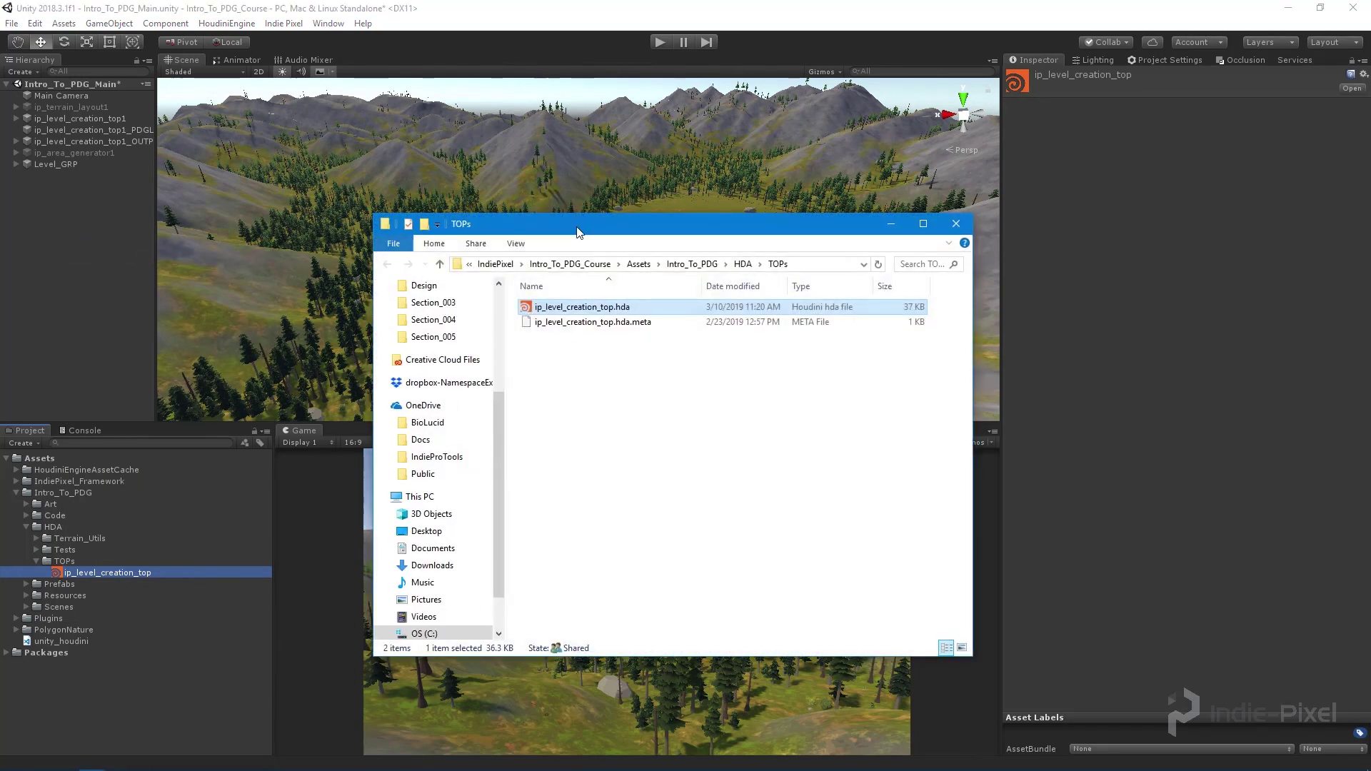
Step: Open a second Explorer window on the Desktop beside the TOPs folder window
{"action": "left_click_drag", "start_coordinate": [542, 214], "coordinate": [372, 201]}
{"action": "left_click_drag", "start_coordinate": [325, 472], "coordinate": [347, 471]}
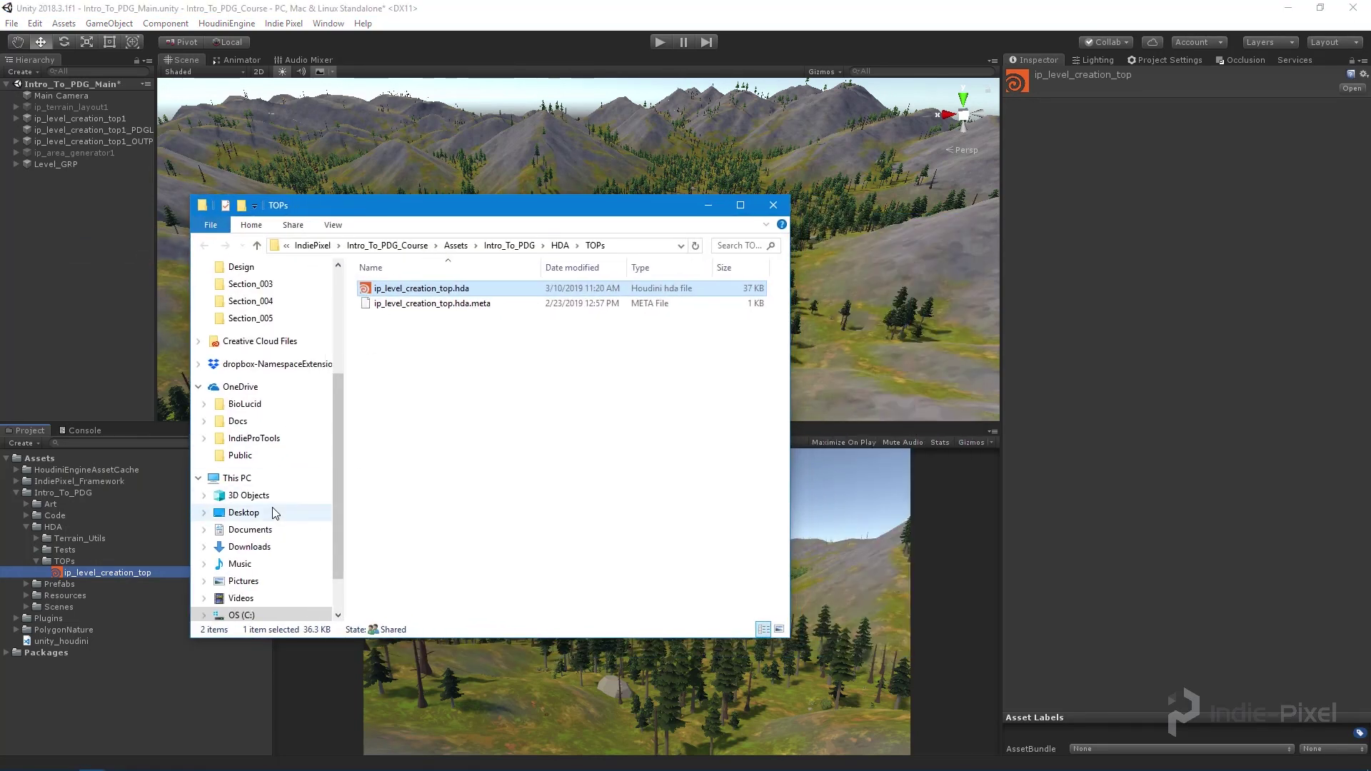
{"action": "right_click", "coordinate": [273, 519]}
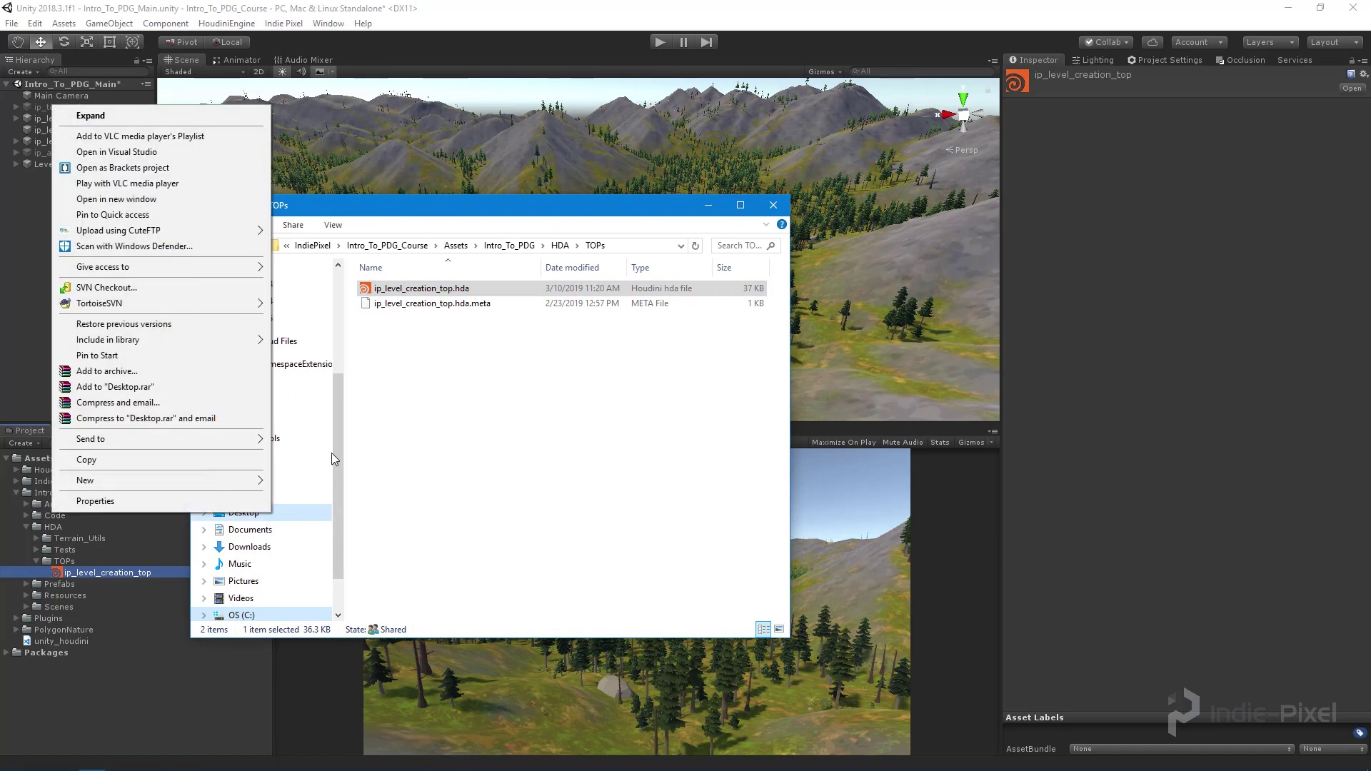
{"action": "left_click", "coordinate": [337, 453]}
{"action": "scroll", "coordinate": [336, 464], "scroll_direction": "up", "scroll_amount": 2}
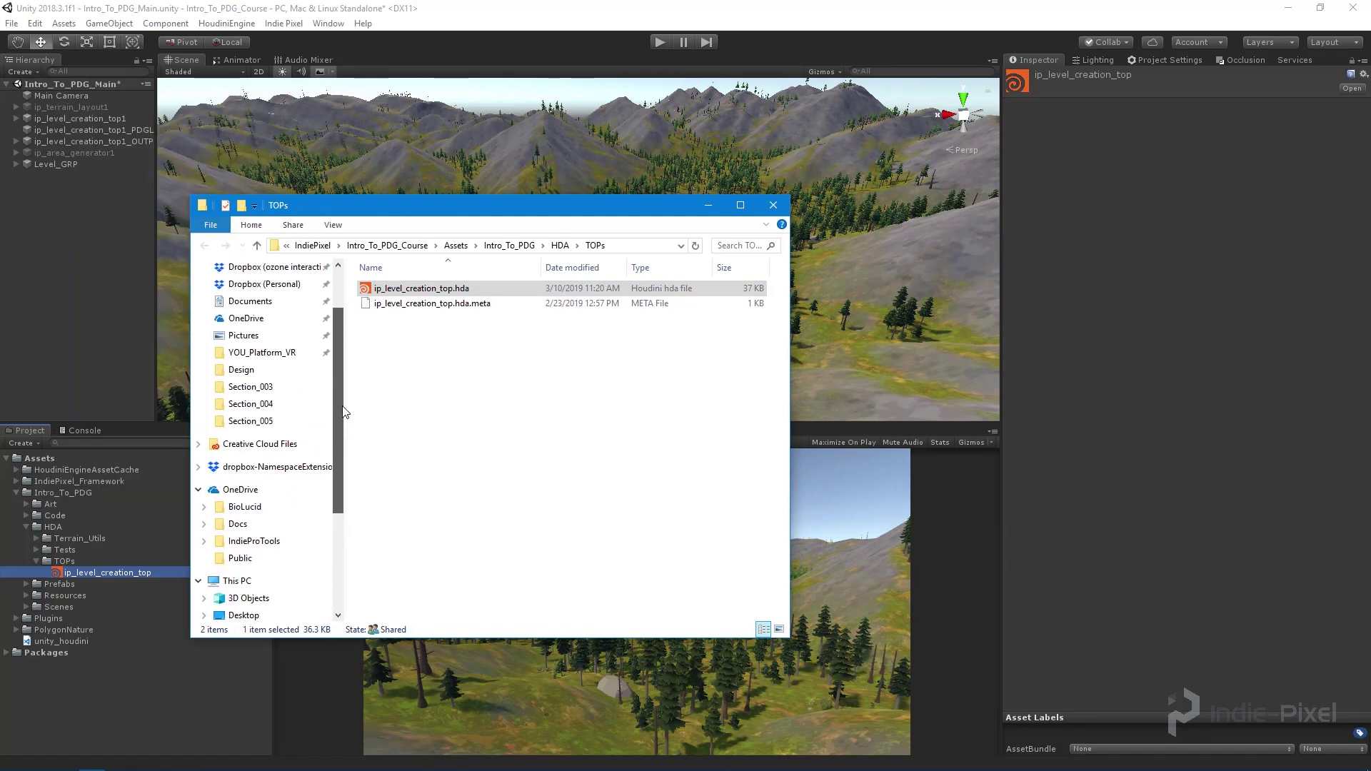
{"action": "scroll", "coordinate": [316, 510], "scroll_direction": "down", "scroll_amount": 3}
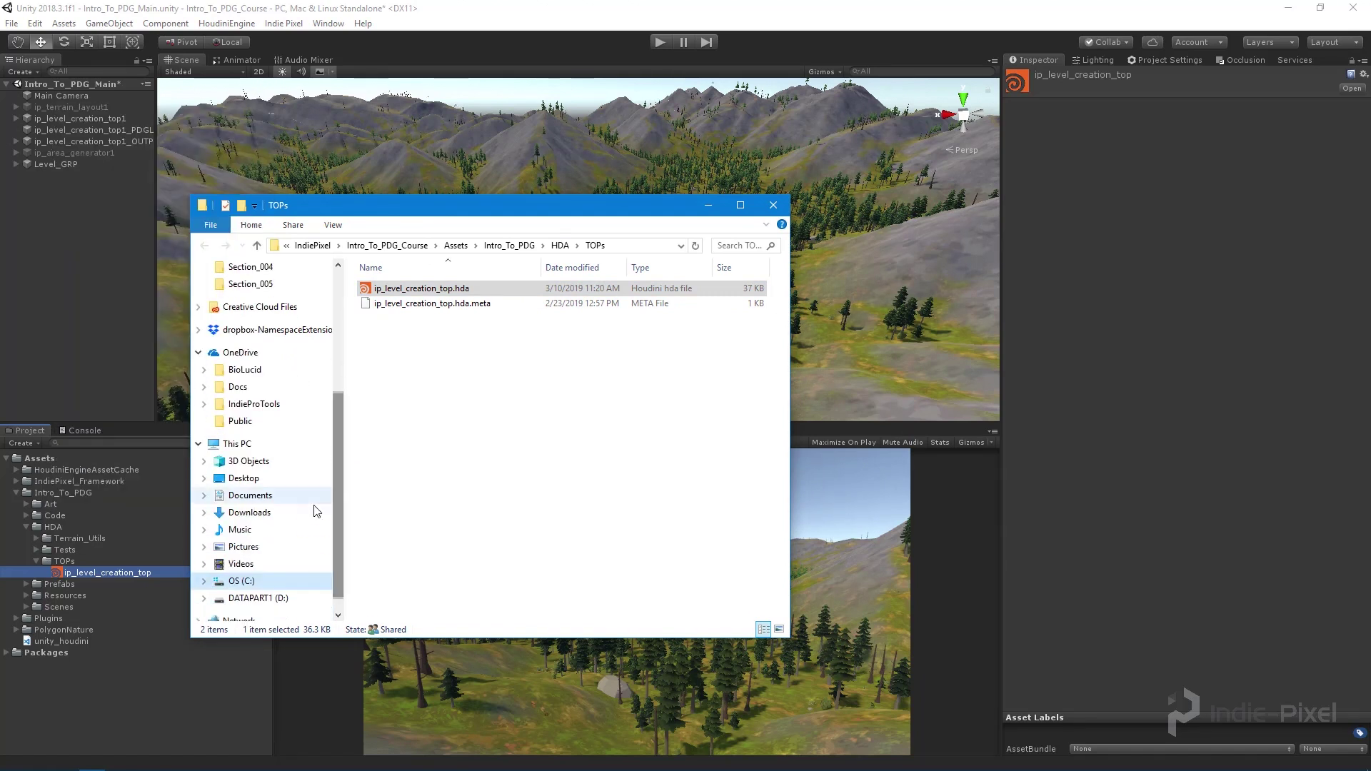
{"action": "right_click", "coordinate": [242, 488]}
{"action": "left_click", "coordinate": [911, 268]}
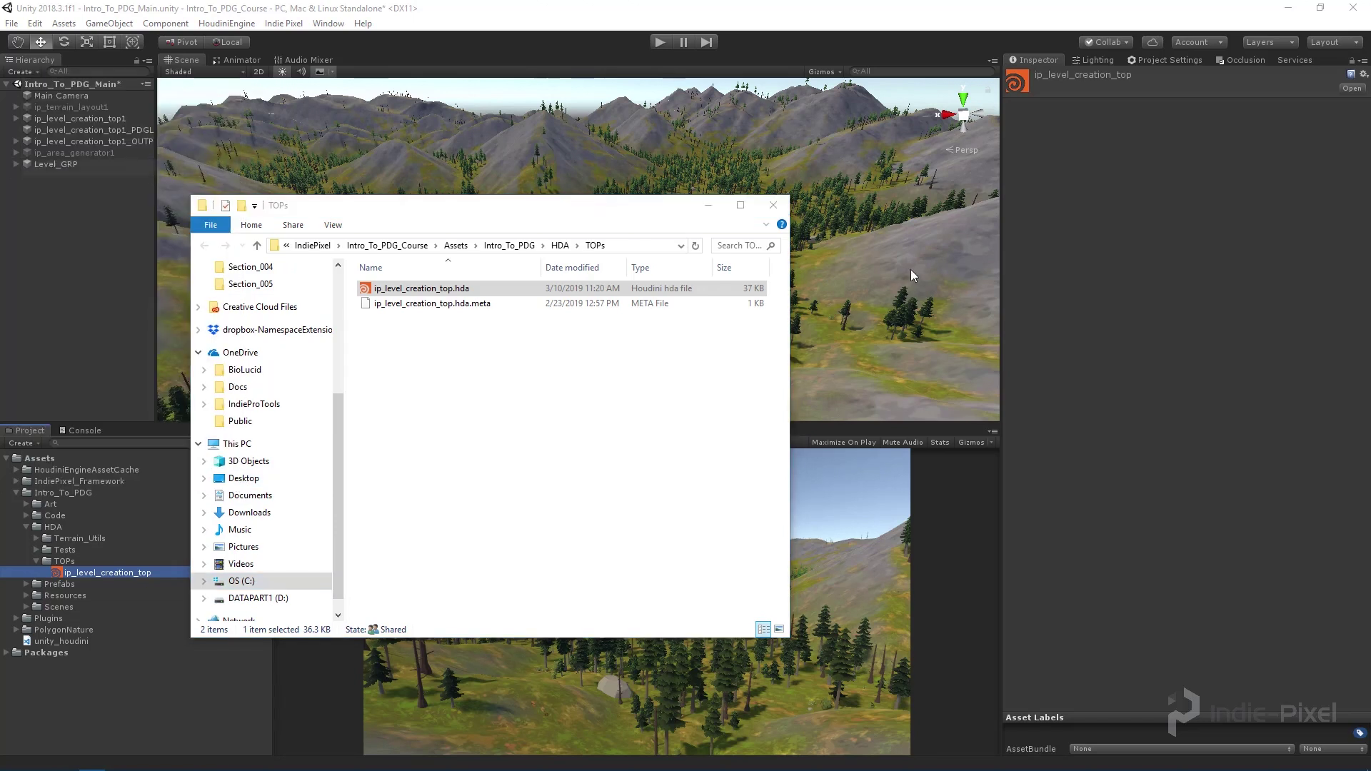
{"action": "left_click_drag", "start_coordinate": [678, 235], "coordinate": [943, 189]}
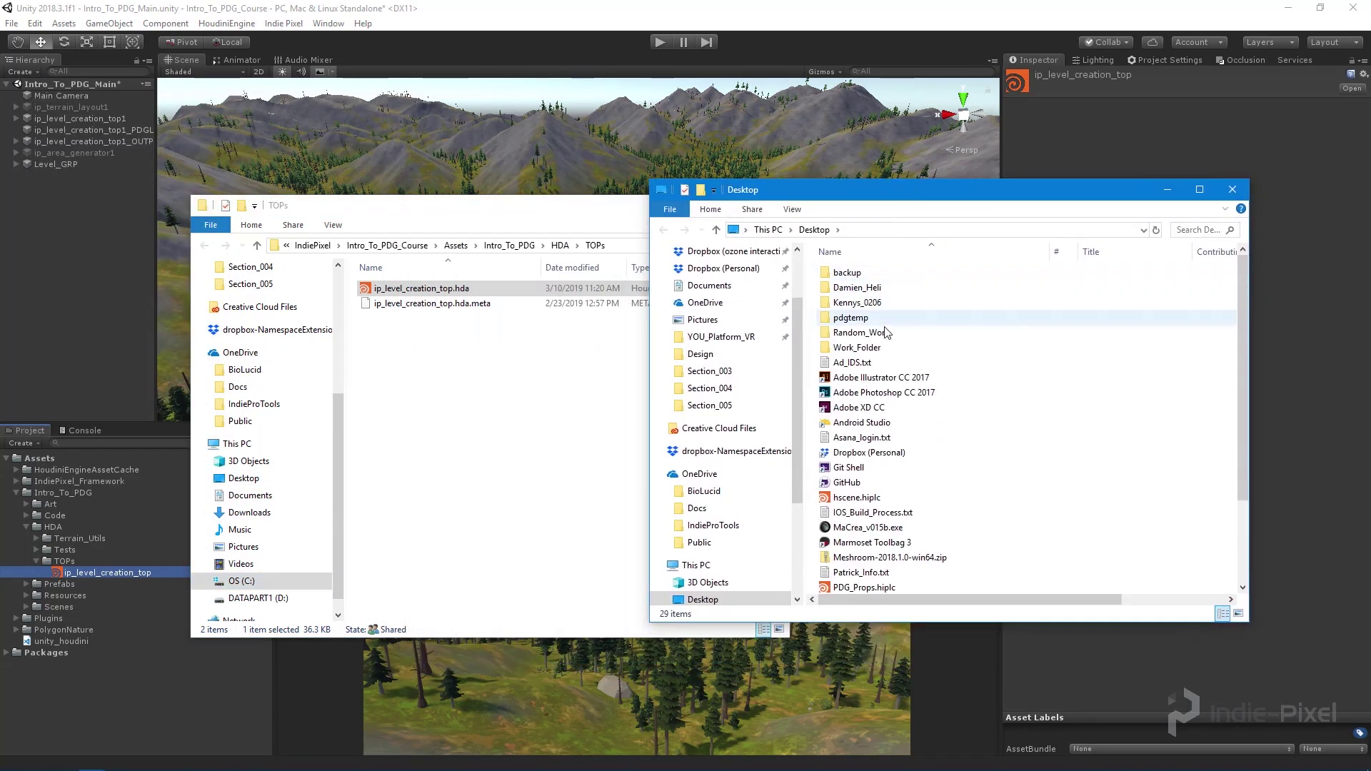
Step: Browse to Work_Folder > Current_Projects > Side_Effects > PDG > Course_Content > Intro_To_PDG > hda
{"action": "left_click", "coordinate": [875, 348]}
{"action": "double_click", "coordinate": [873, 348]}
{"action": "double_click", "coordinate": [864, 273]}
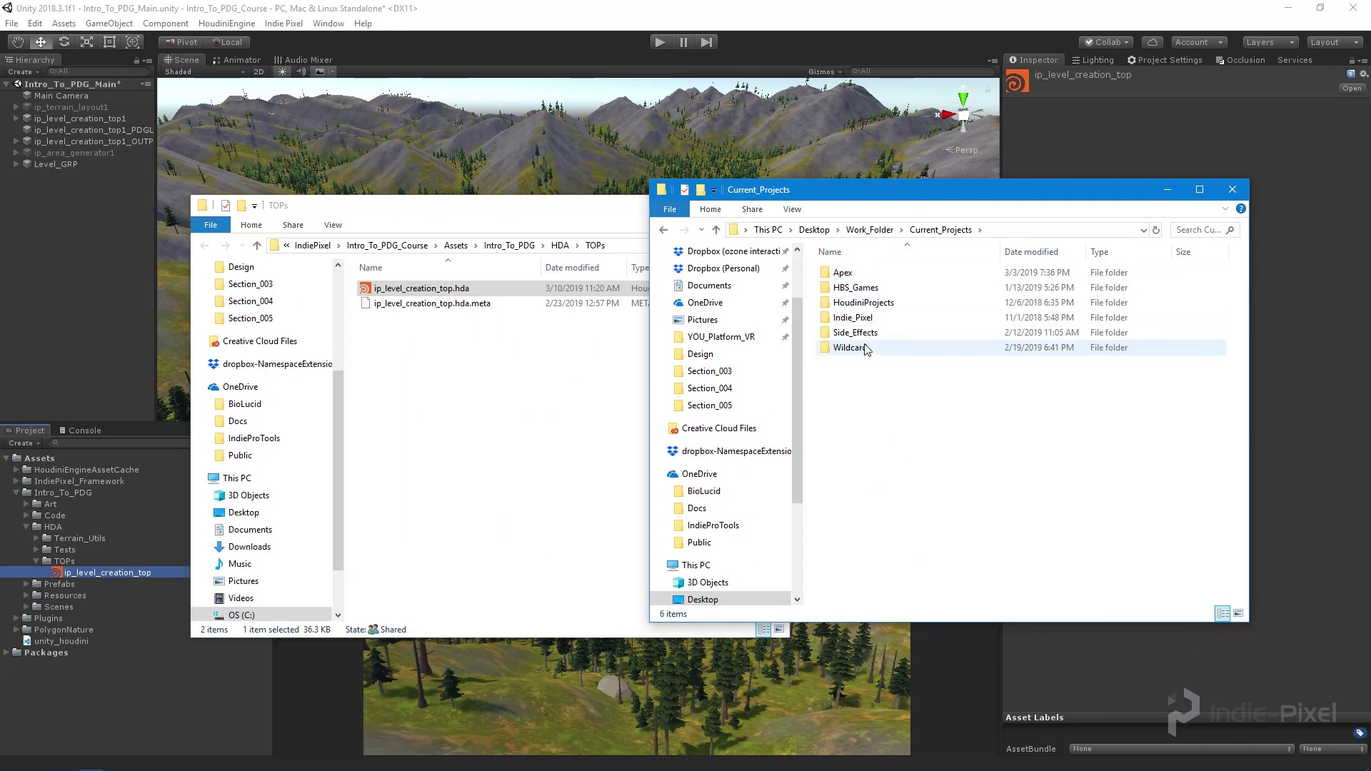
{"action": "left_click", "coordinate": [862, 334]}
{"action": "double_click", "coordinate": [862, 335]}
{"action": "double_click", "coordinate": [857, 272]}
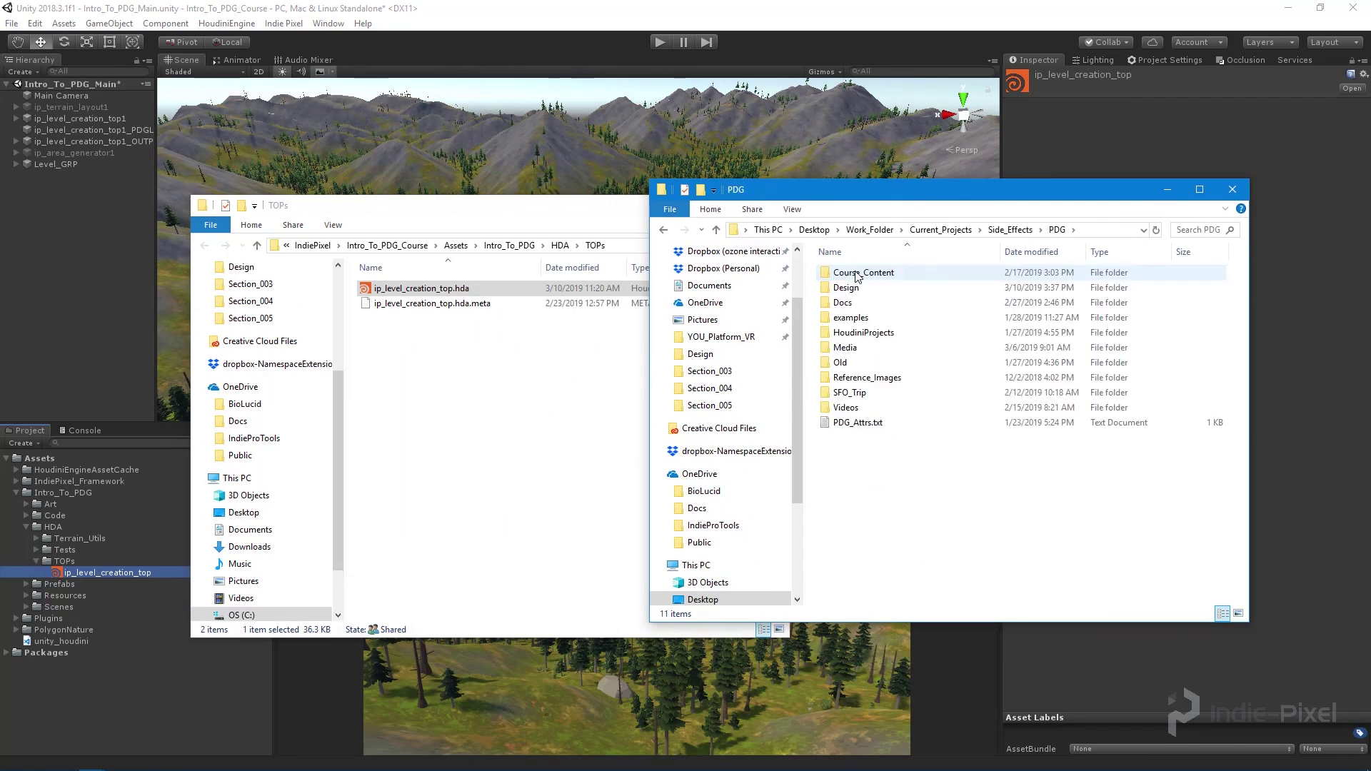
{"action": "double_click", "coordinate": [858, 273]}
{"action": "double_click", "coordinate": [858, 275]}
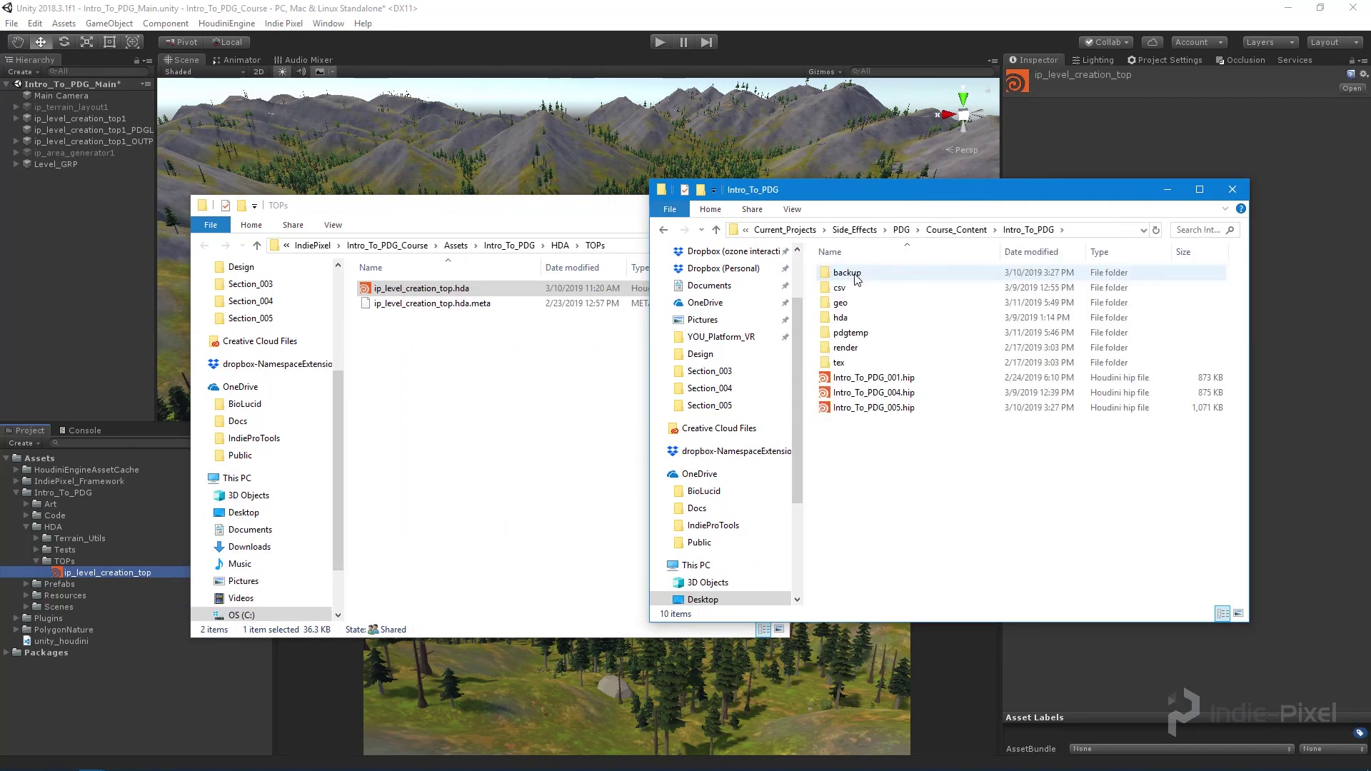
{"action": "double_click", "coordinate": [841, 319]}
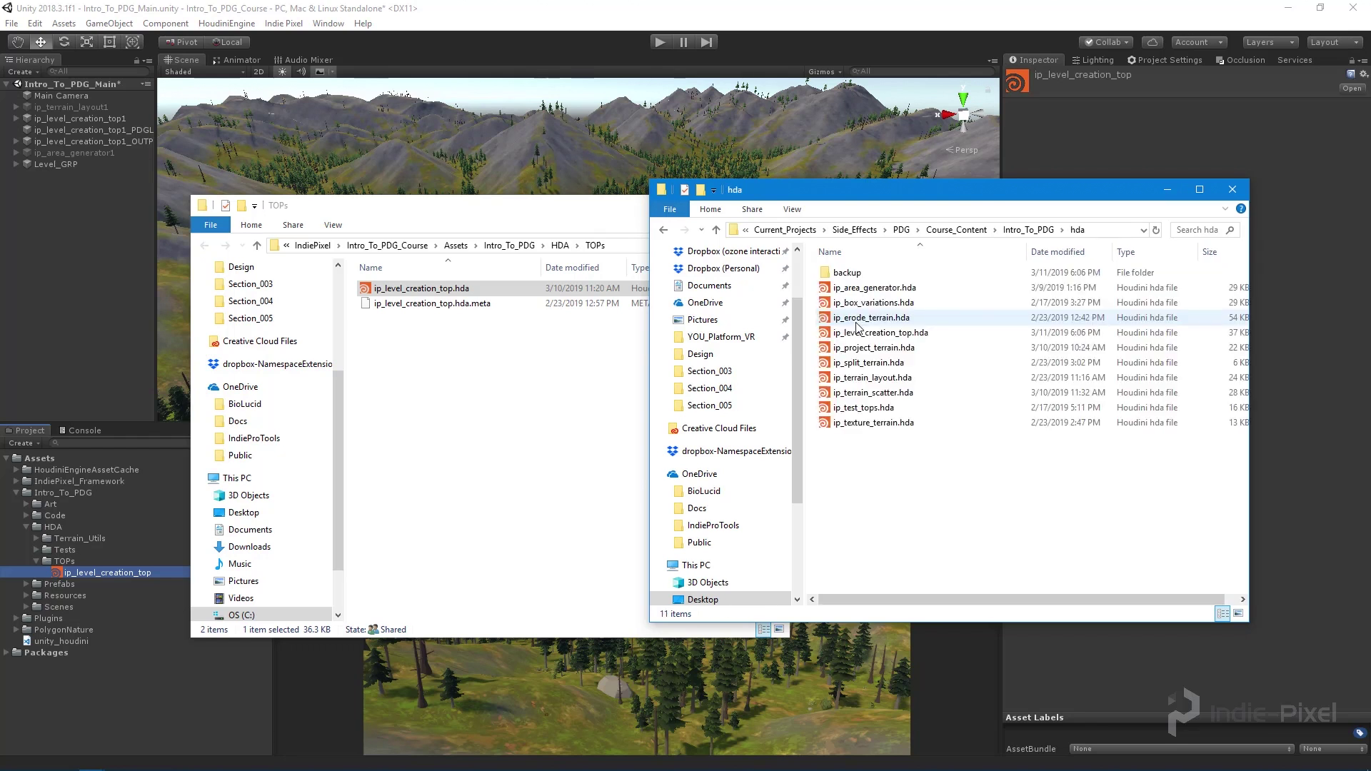
Step: Copy ip_level_creation_top.hda into TOPs, replacing the existing file, and return to Unity
{"action": "left_click", "coordinate": [879, 333]}
{"action": "key", "text": "ctrl+c"}
{"action": "left_click", "coordinate": [480, 496]}
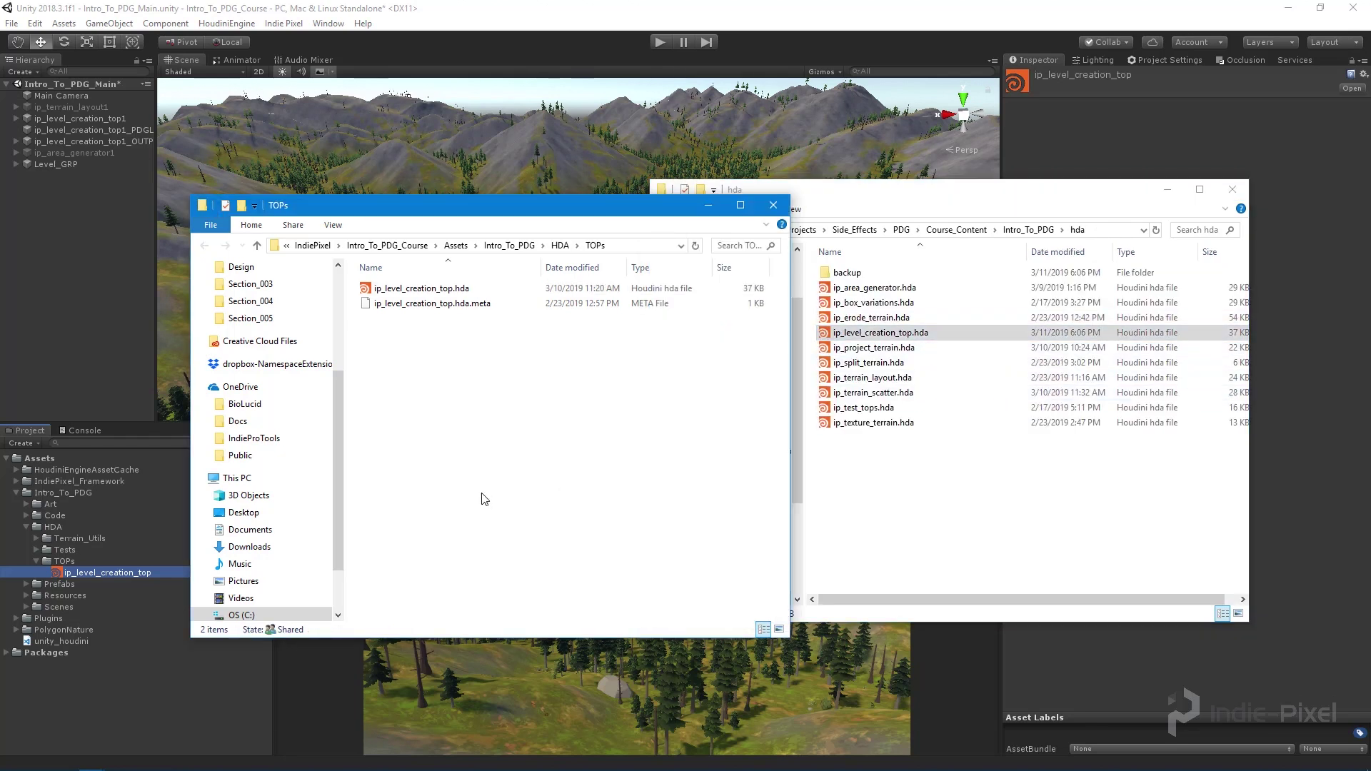
{"action": "key", "text": "ctrl+v"}
{"action": "left_click", "coordinate": [397, 293]}
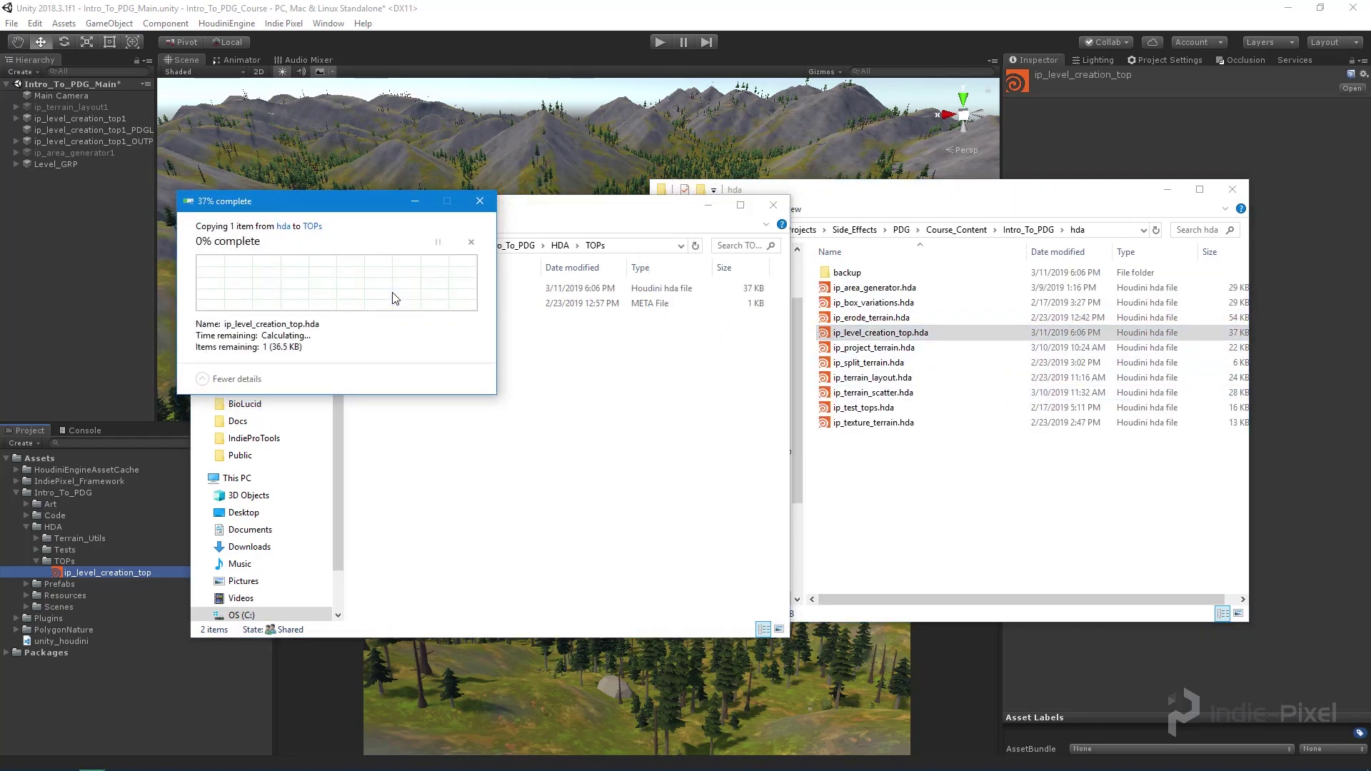
{"action": "left_click", "coordinate": [105, 252]}
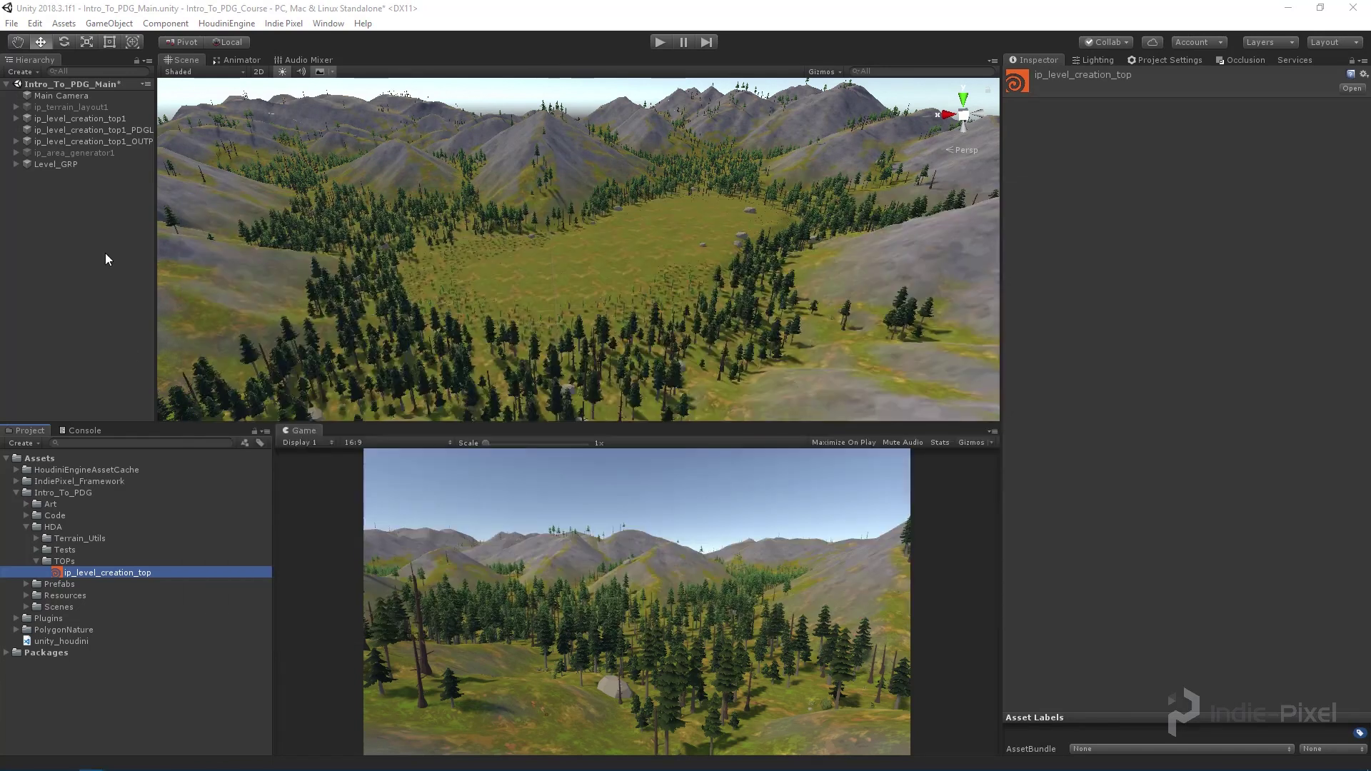
Step: Rebuild ip_level_creation_top1 and set its Areas input to HDA with ip_area_generator1 as Input 1
{"action": "left_click", "coordinate": [118, 118]}
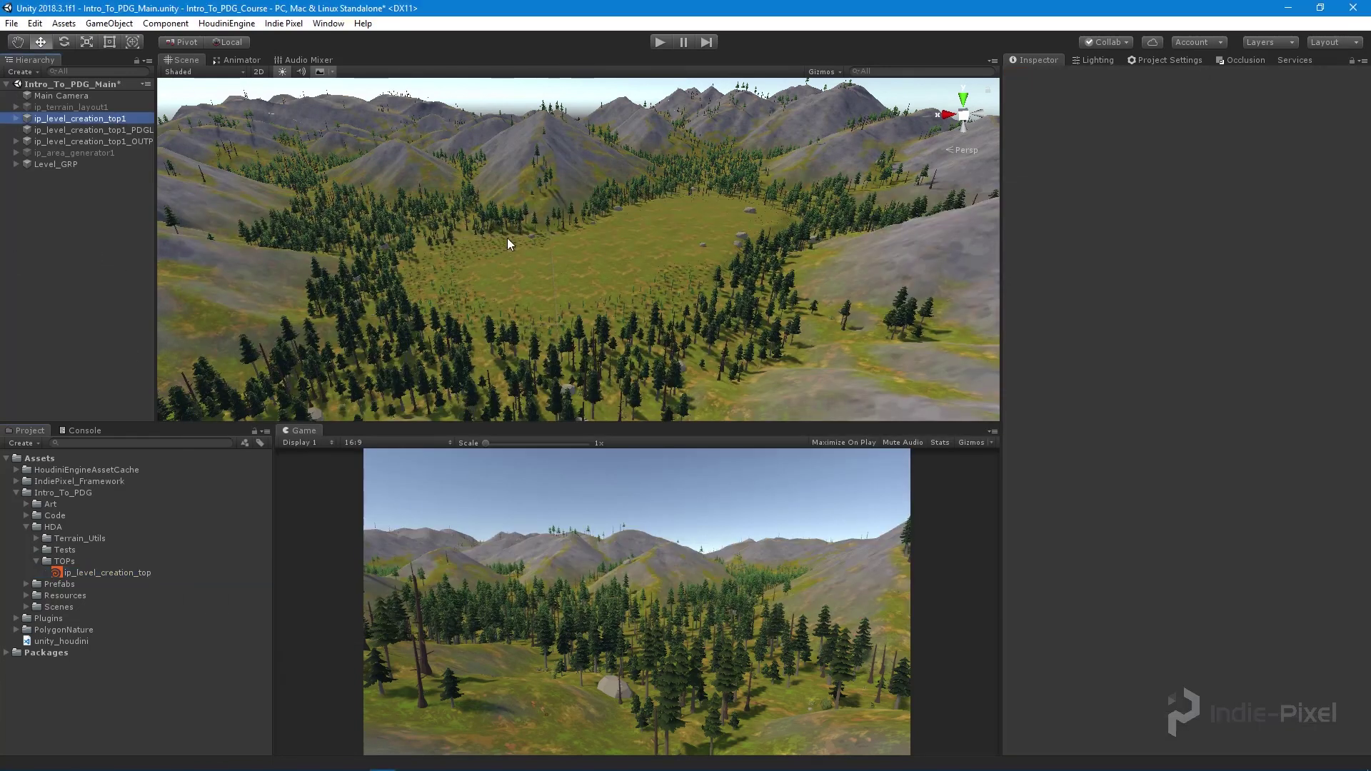
{"action": "left_click", "coordinate": [1099, 263]}
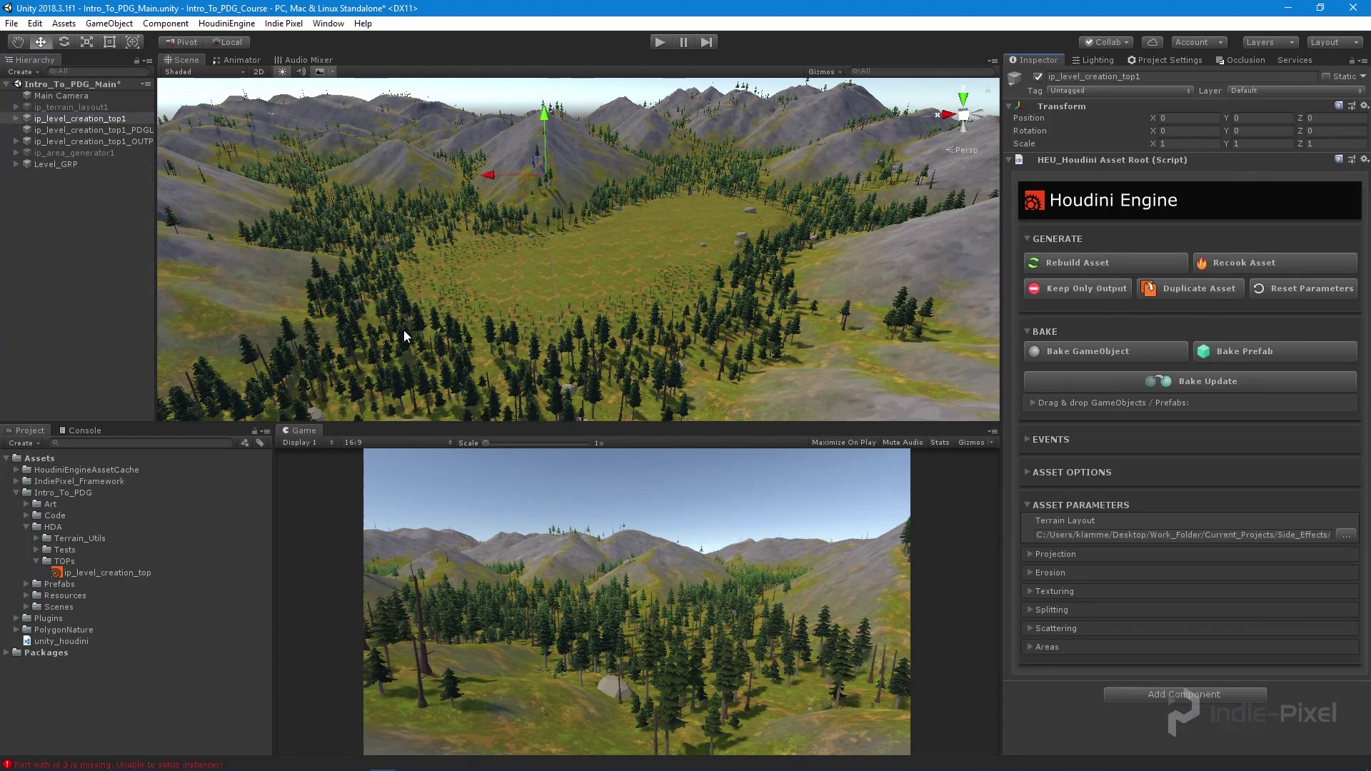
{"action": "left_click", "coordinate": [1028, 647]}
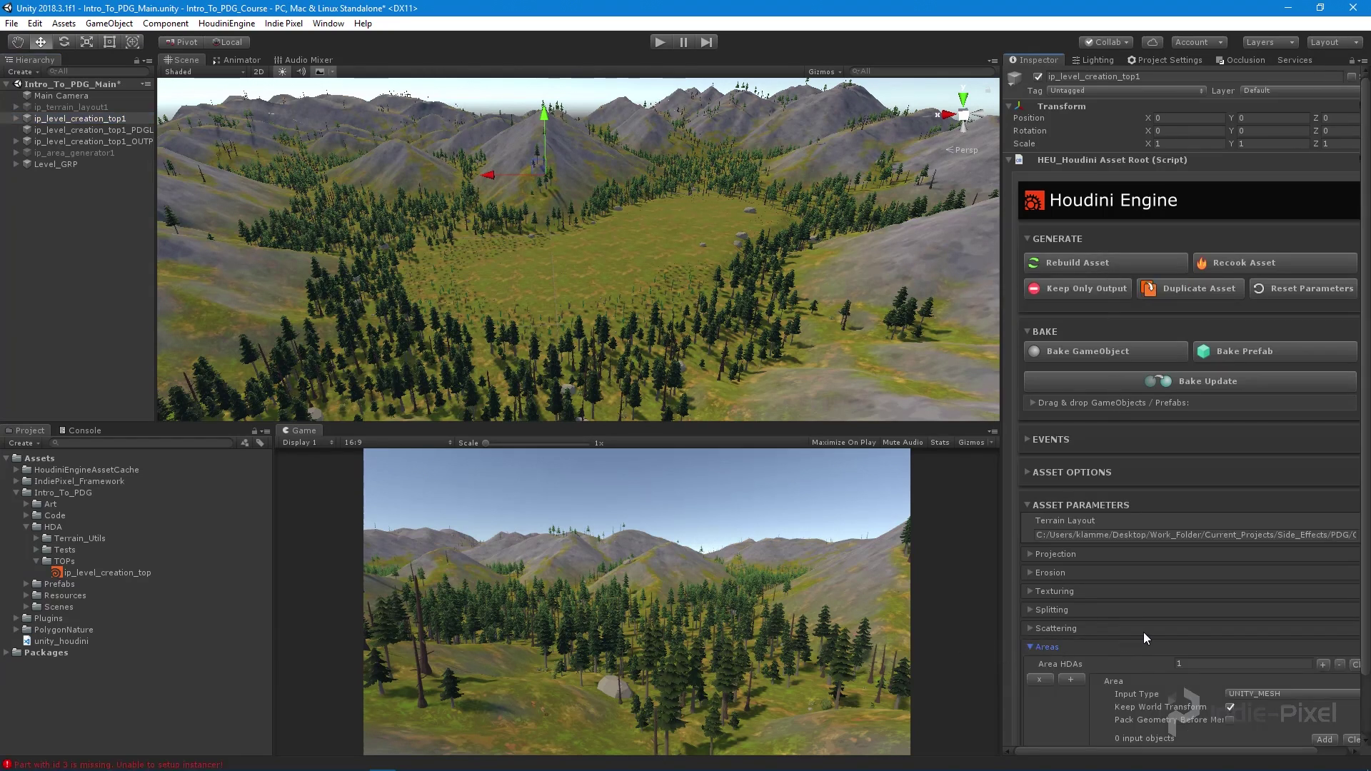
{"action": "scroll", "coordinate": [1143, 632], "scroll_direction": "down", "scroll_amount": 2}
{"action": "left_click", "coordinate": [1280, 627]}
{"action": "left_click", "coordinate": [1282, 642]}
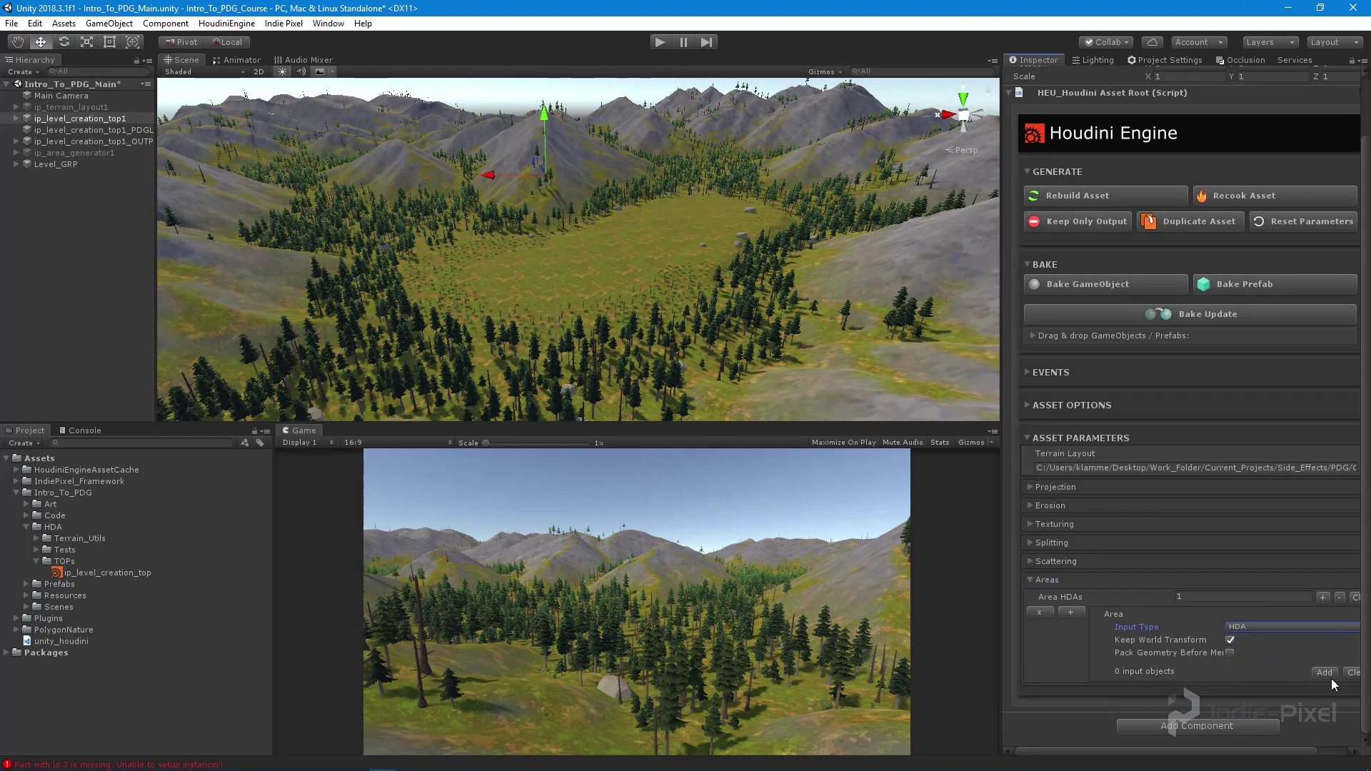
{"action": "scroll", "coordinate": [1314, 646], "scroll_direction": "down", "scroll_amount": 1}
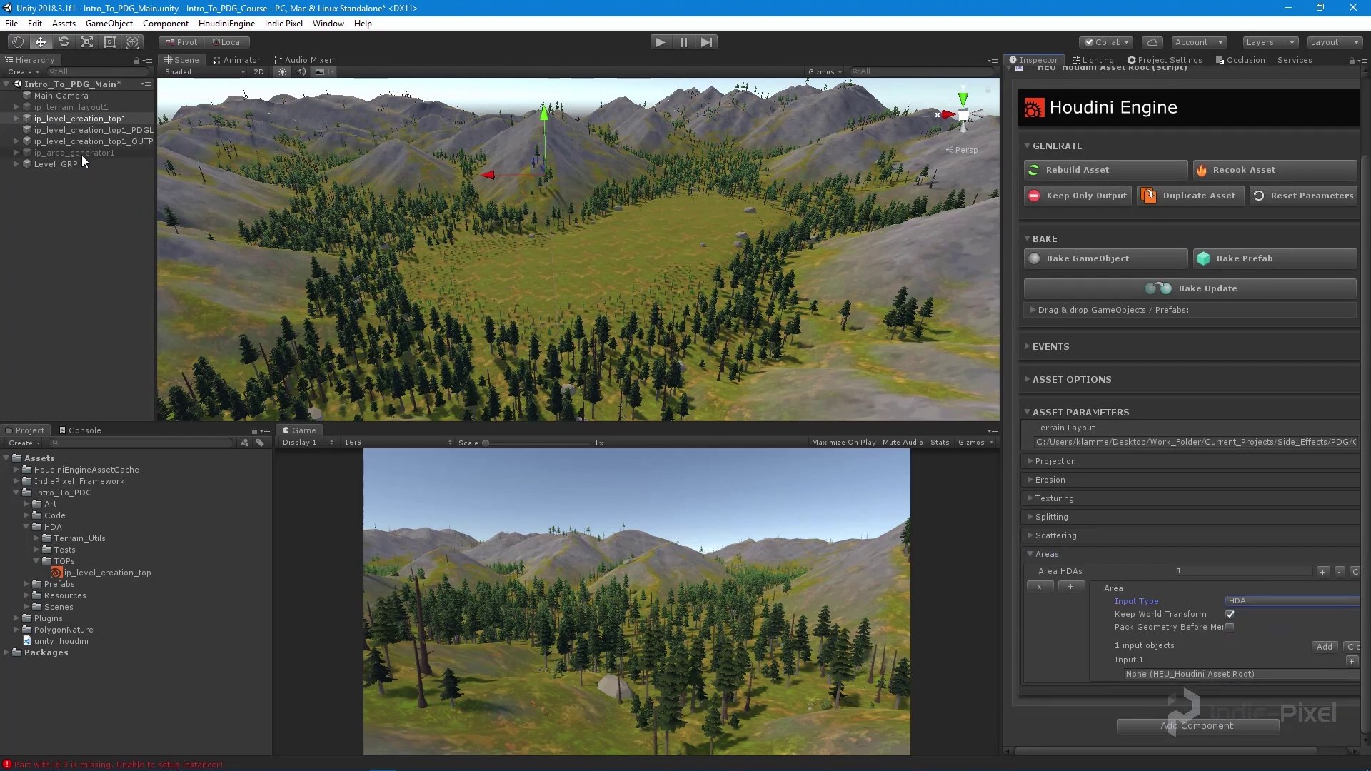
{"action": "left_click_drag", "start_coordinate": [42, 157], "coordinate": [1177, 680]}
Step: Rebuild ip_area_generator1 so its green area overlay appears on the meadow
{"action": "left_click", "coordinate": [39, 155]}
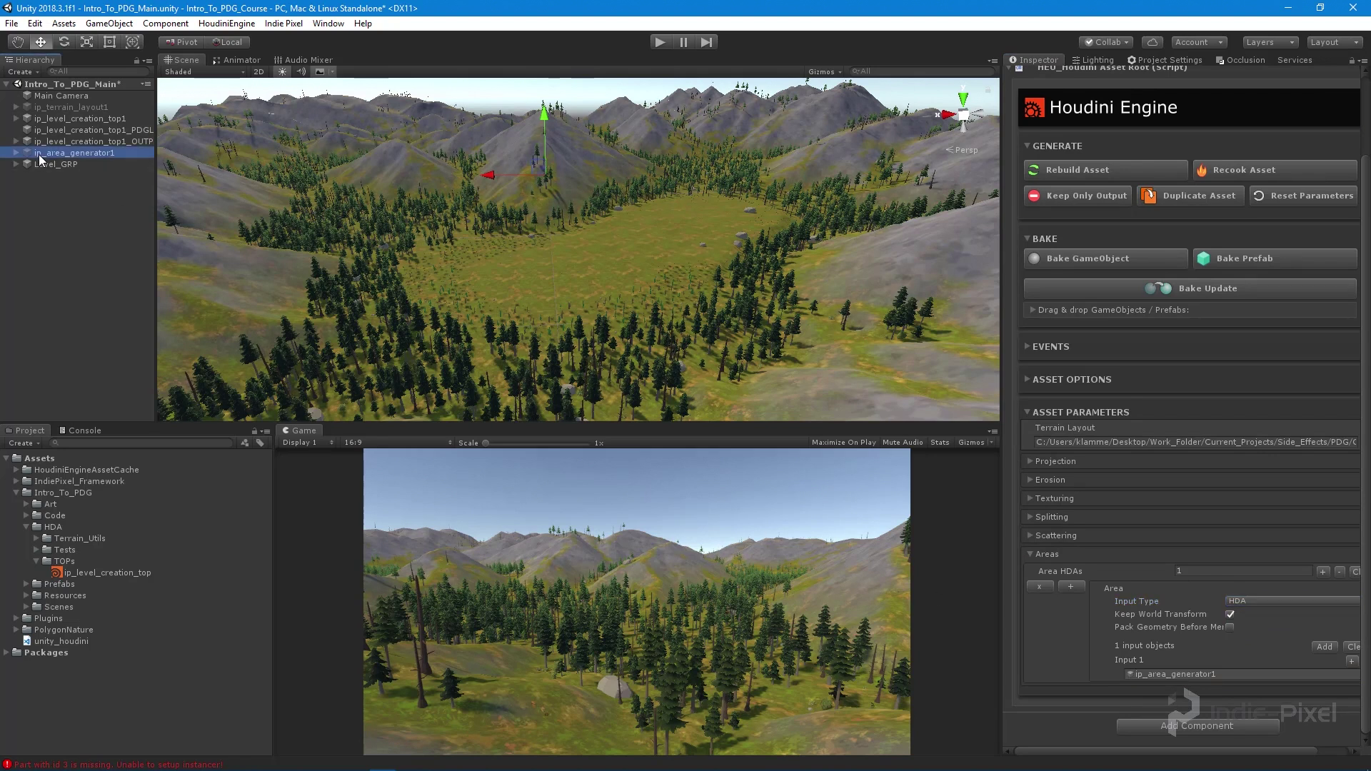
{"action": "left_click", "coordinate": [1036, 80]}
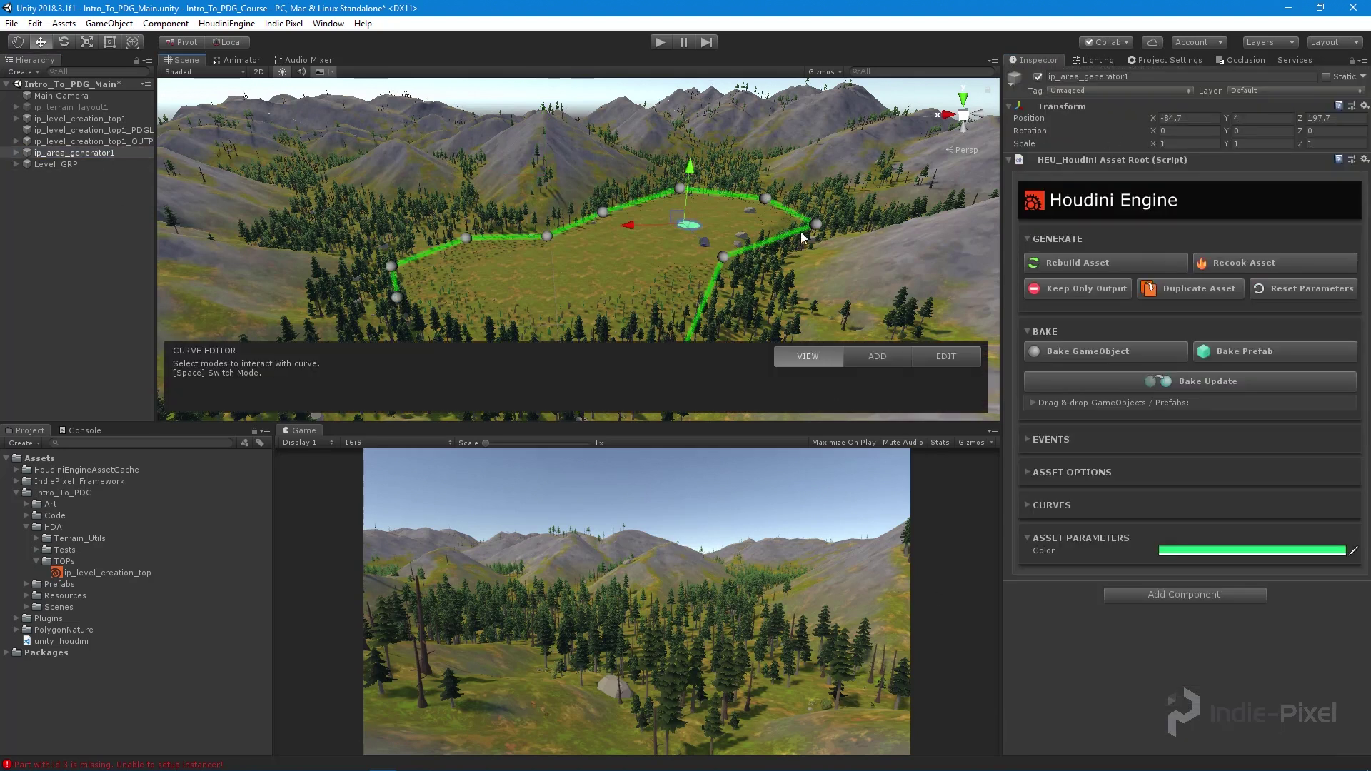
{"action": "left_click", "coordinate": [736, 251]}
{"action": "left_click_drag", "start_coordinate": [735, 251], "coordinate": [621, 267], "text": "alt"}
{"action": "left_click", "coordinate": [79, 153]}
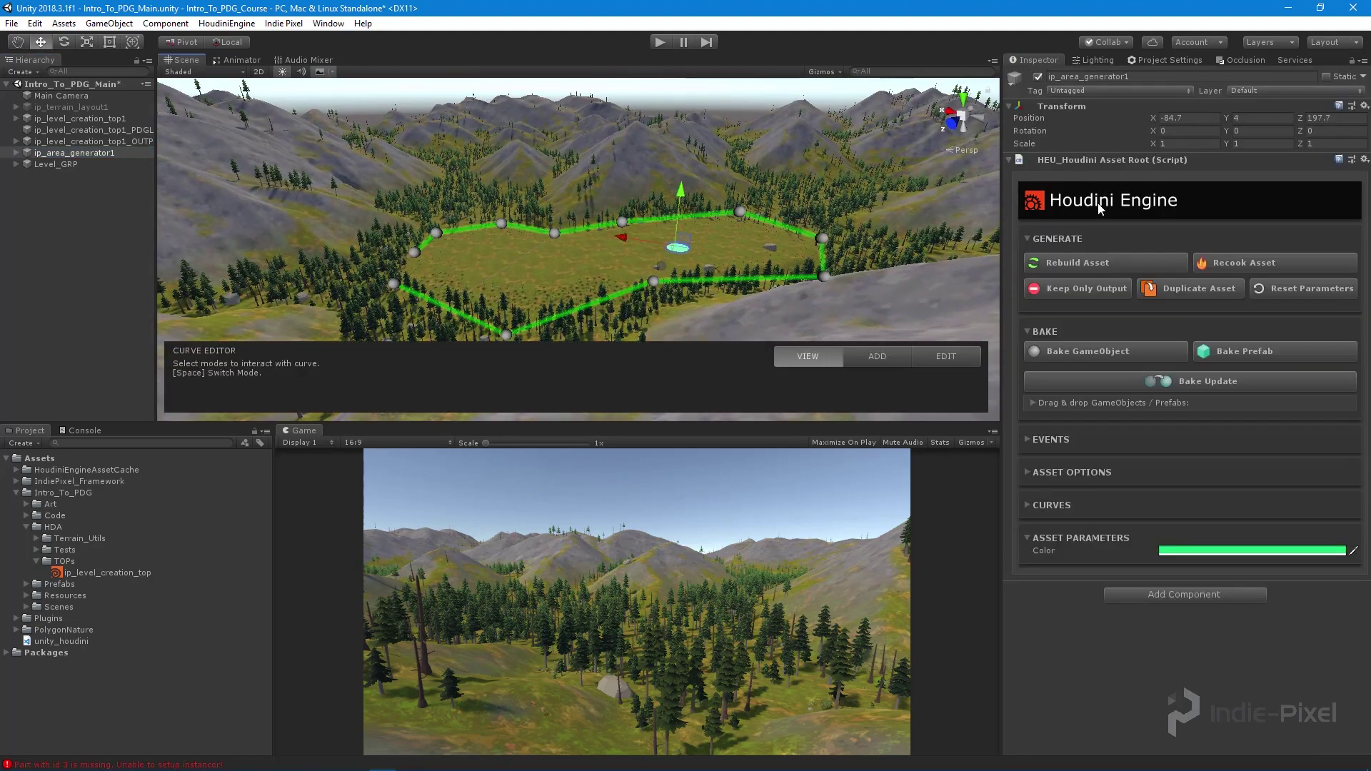
{"action": "left_click", "coordinate": [1074, 268]}
{"action": "left_click_drag", "start_coordinate": [500, 278], "coordinate": [696, 256], "text": "alt"}
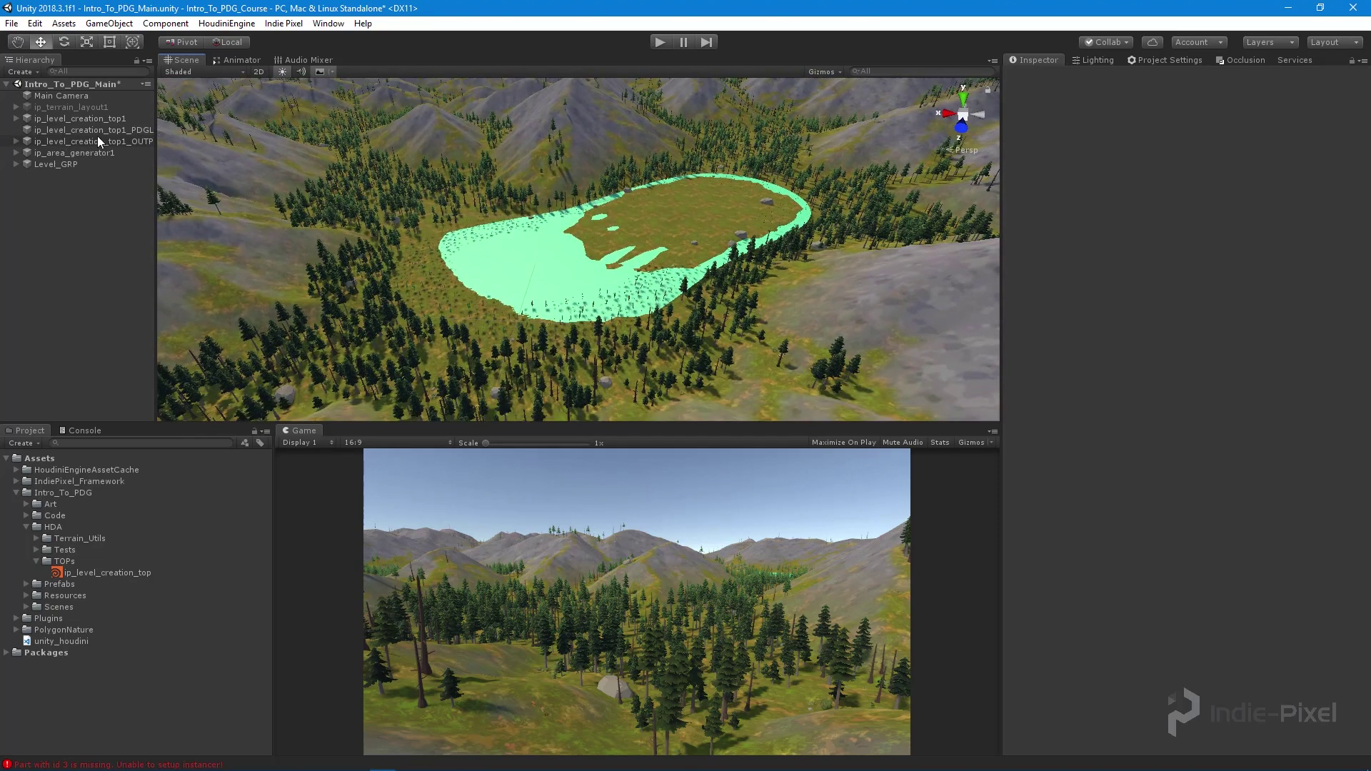
Step: Refresh ip_level_creation_top1_PDGLink with Autoload Results off, keeping terrain_scatter as the TOP node
{"action": "left_click", "coordinate": [104, 130]}
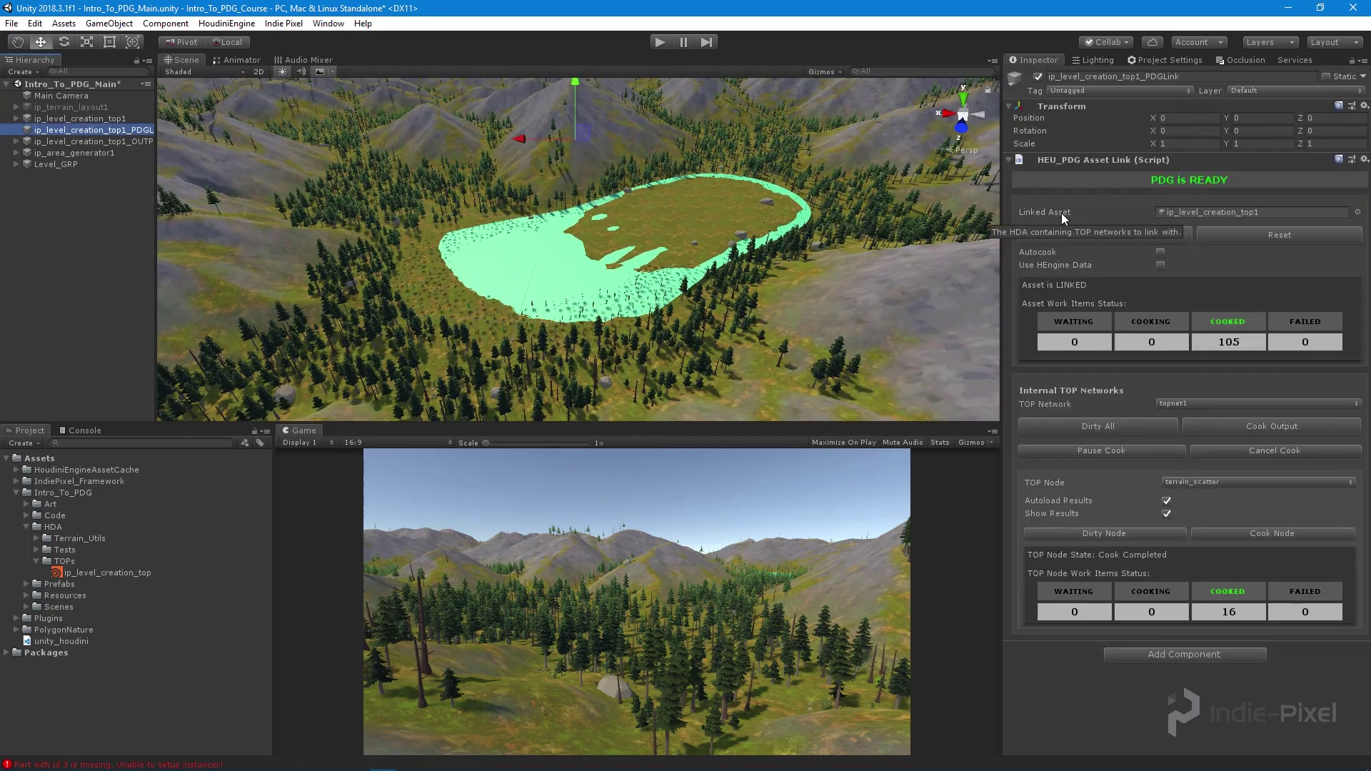
{"action": "left_click", "coordinate": [1105, 235]}
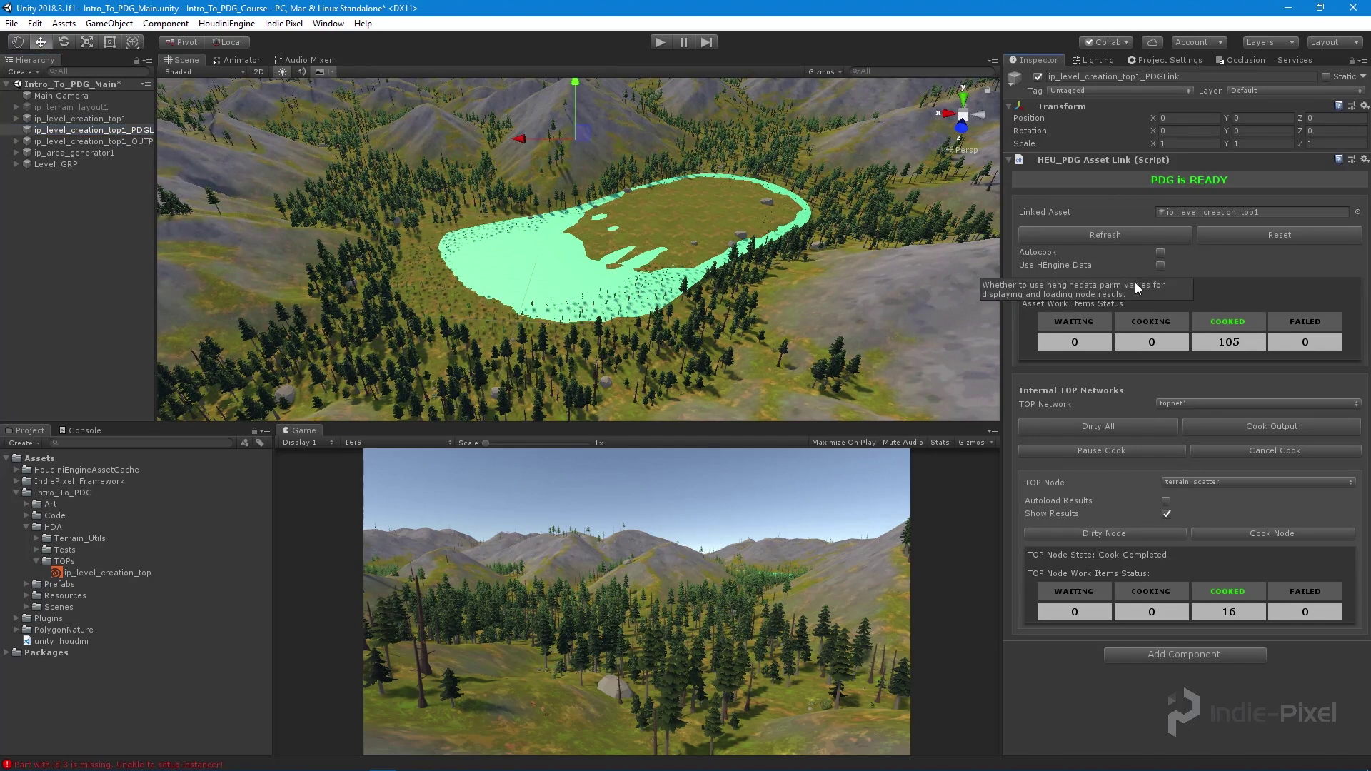
{"action": "left_click", "coordinate": [1202, 486]}
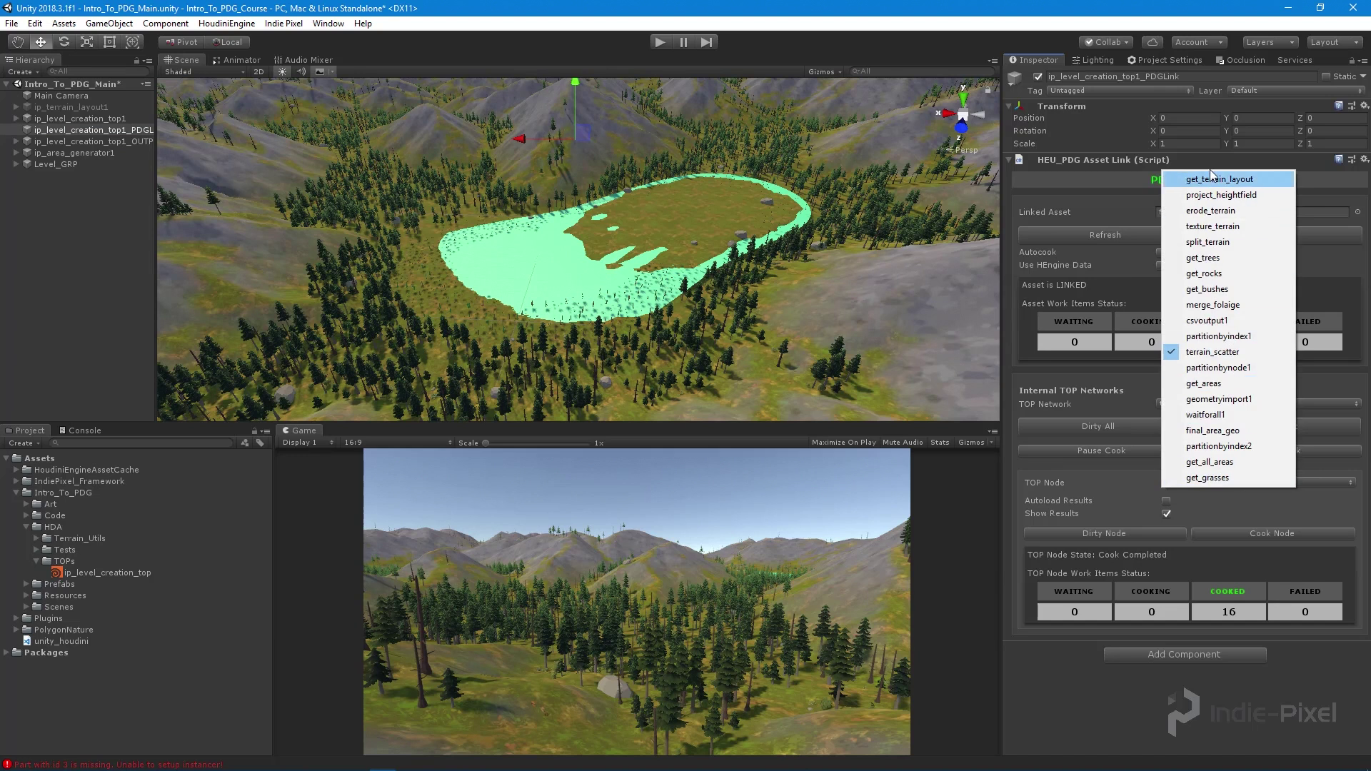
{"action": "left_click", "coordinate": [1076, 10]}
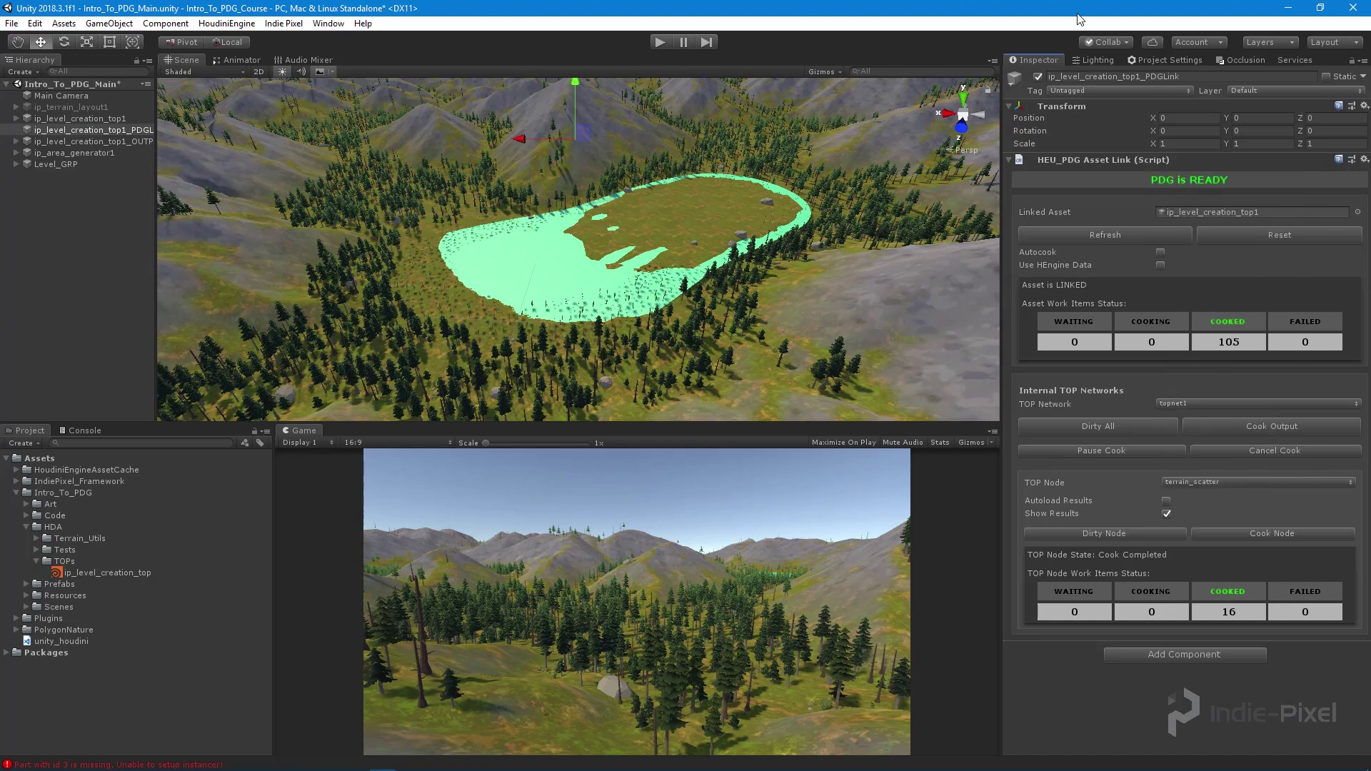
Step: Turn on Use HEngine Data and refresh the asset link, clearing the forest scatter
{"action": "left_click", "coordinate": [1161, 266]}
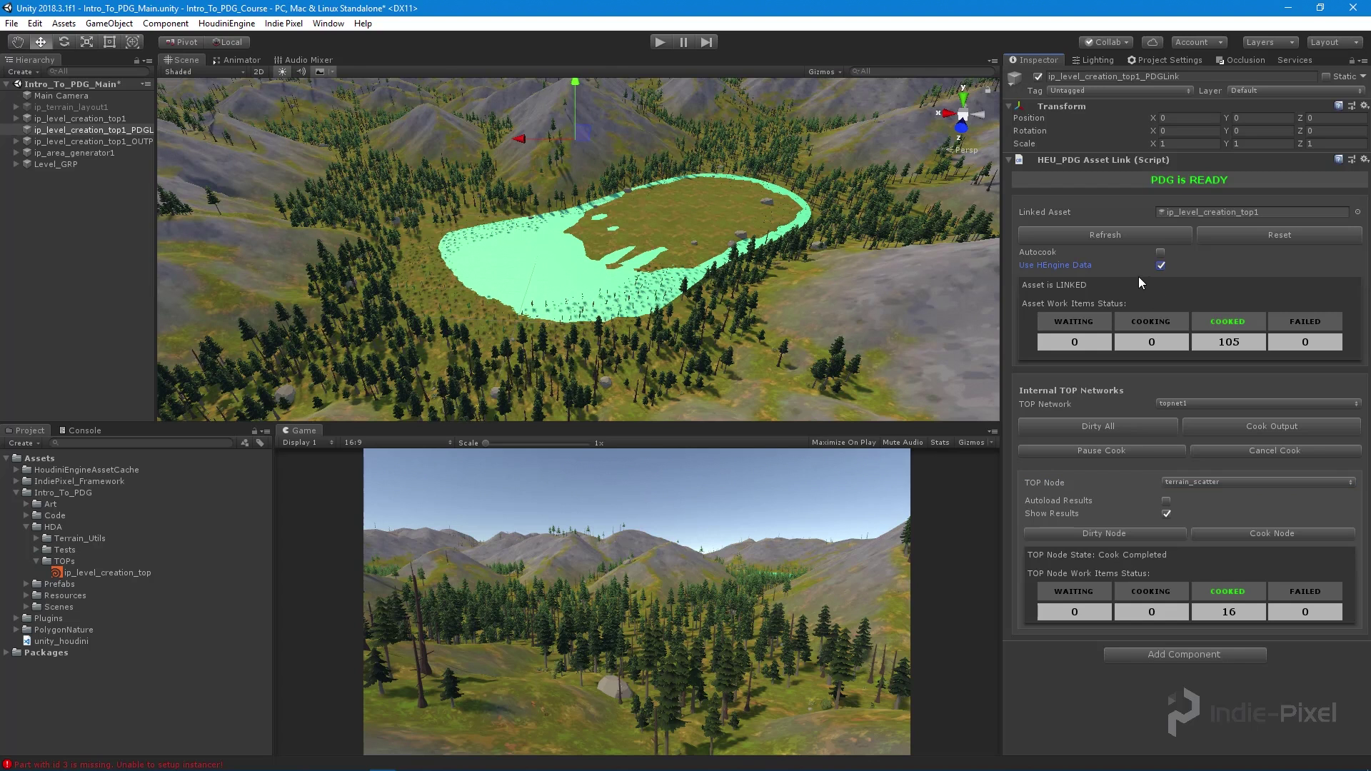
{"action": "left_click", "coordinate": [1105, 237]}
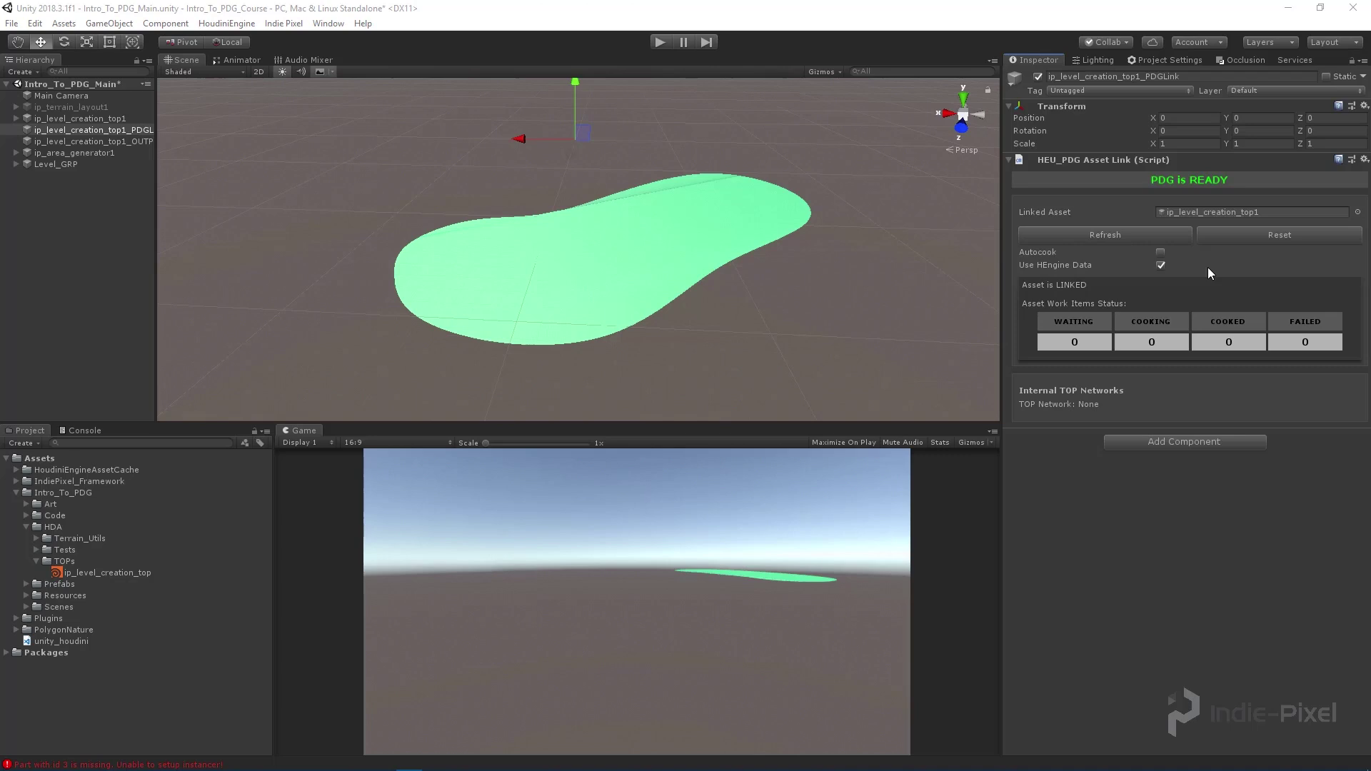
{"action": "left_click", "coordinate": [329, 761]}
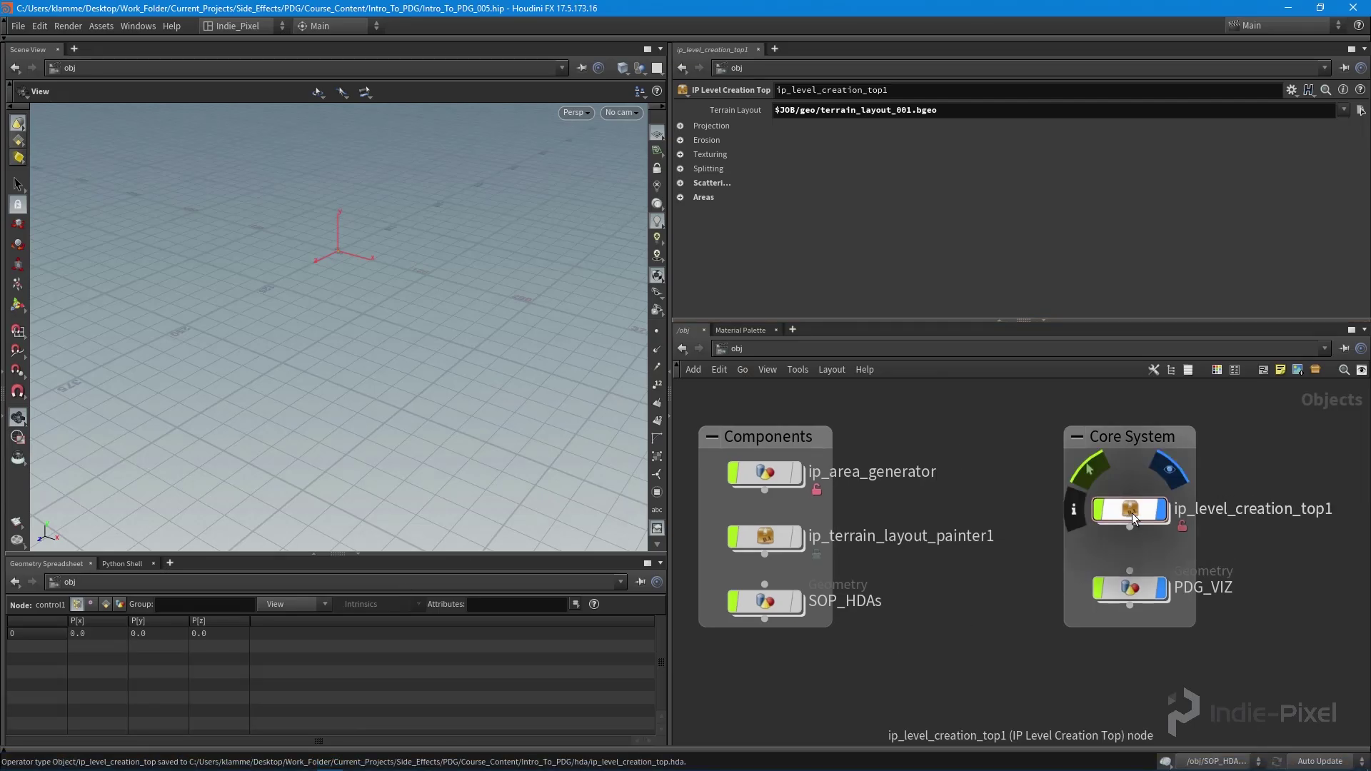
Step: Inside ip_level_creation_top1, inspect topnet1 and open its Edit Parameter Interface editor
{"action": "double_click", "coordinate": [1134, 516]}
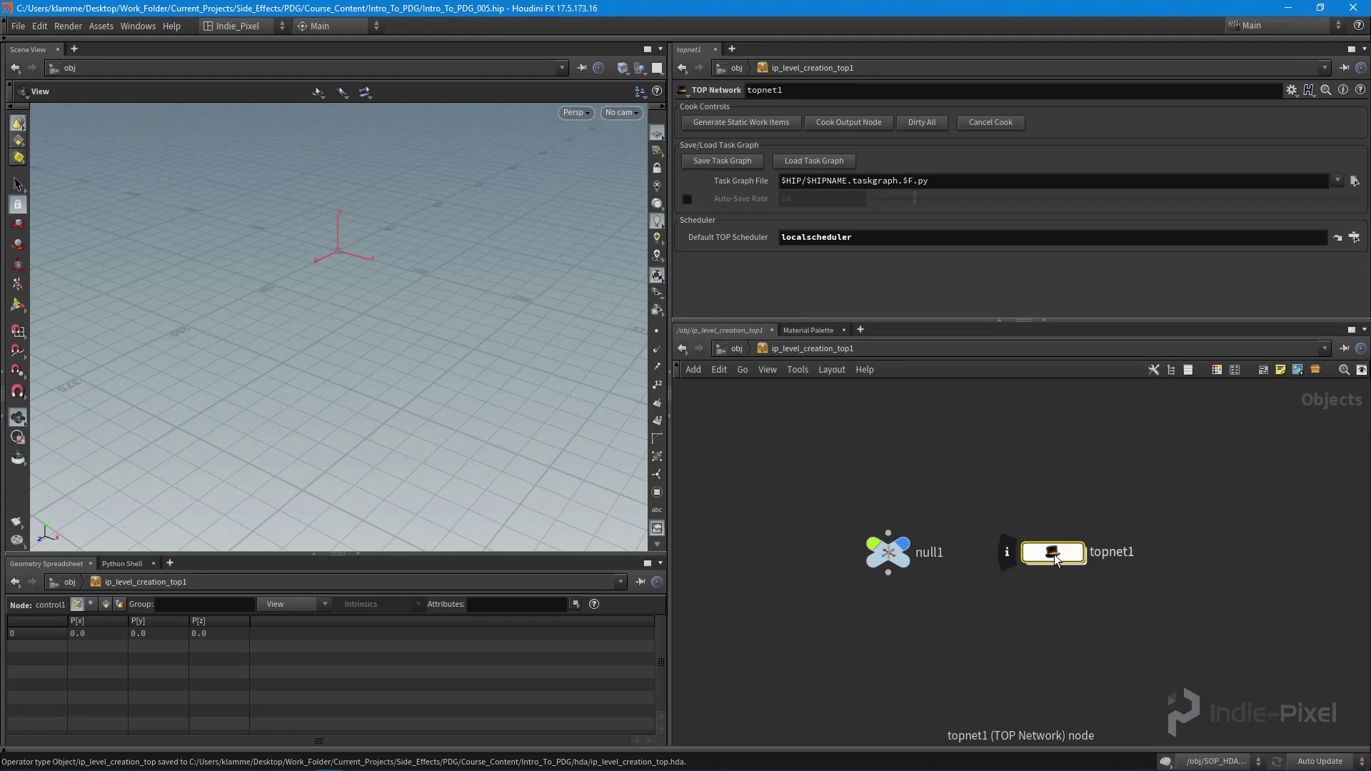
{"action": "right_click", "coordinate": [1060, 554]}
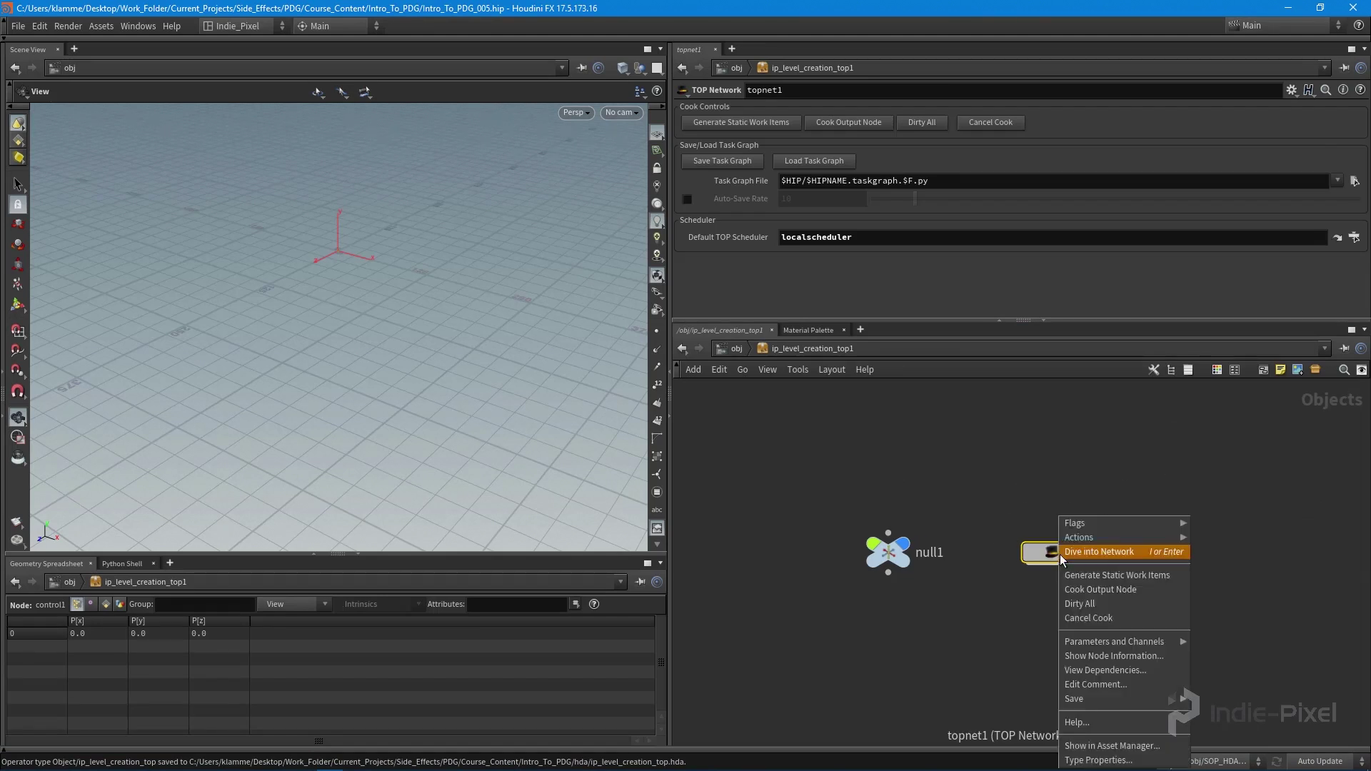
{"action": "left_click", "coordinate": [1060, 554]}
{"action": "key", "text": "u"}
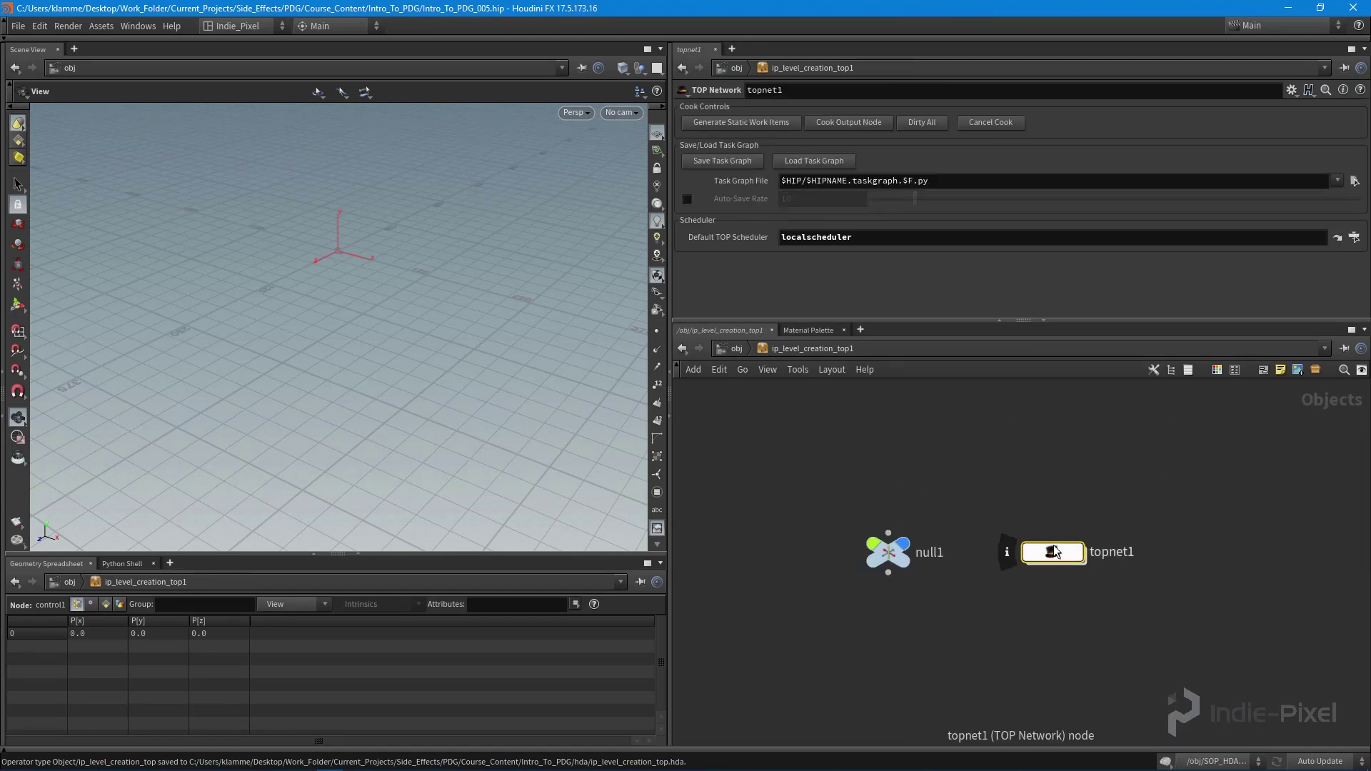
{"action": "right_click", "coordinate": [1055, 556]}
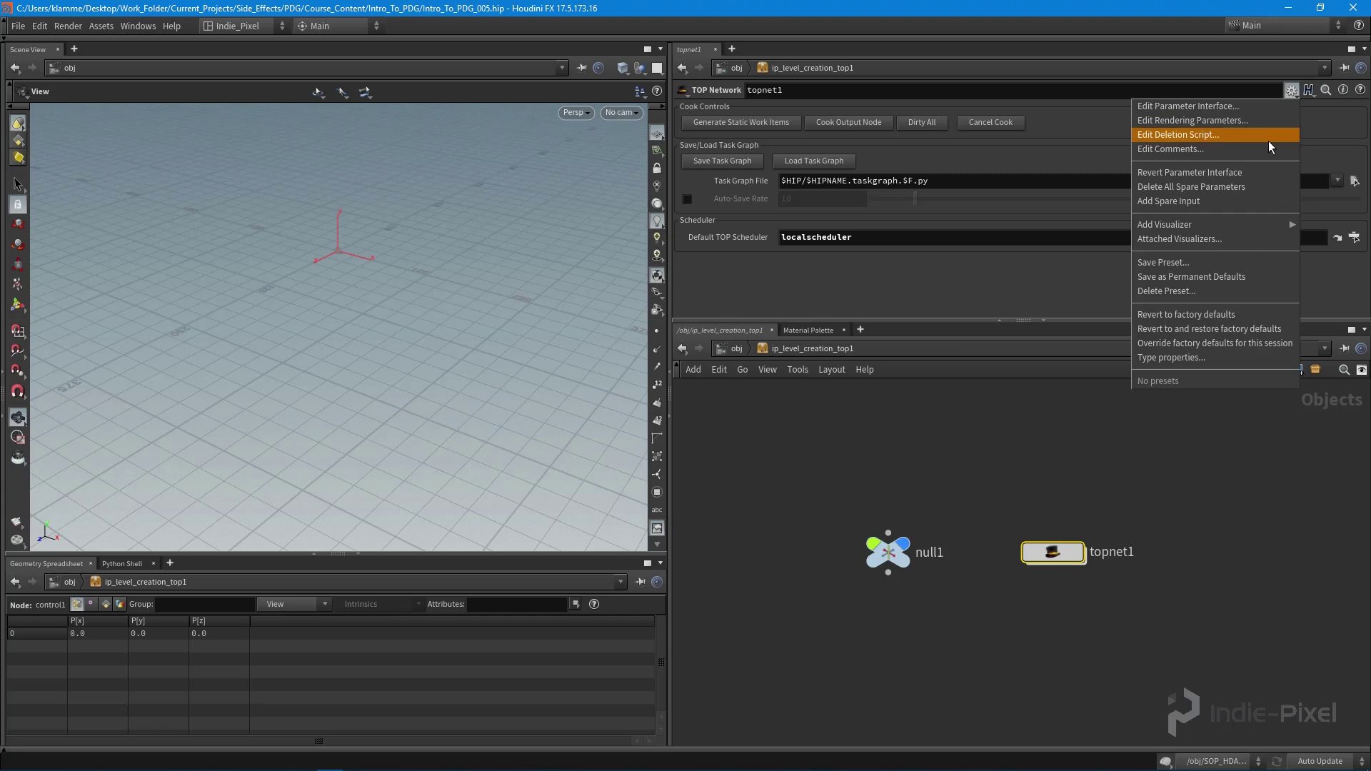
{"action": "left_click", "coordinate": [1238, 107]}
Step: Add a string parameter henginedata labelled 'HEngine Data' with default value 'show' to topnet1
{"action": "left_click_drag", "start_coordinate": [522, 80], "coordinate": [513, 110]}
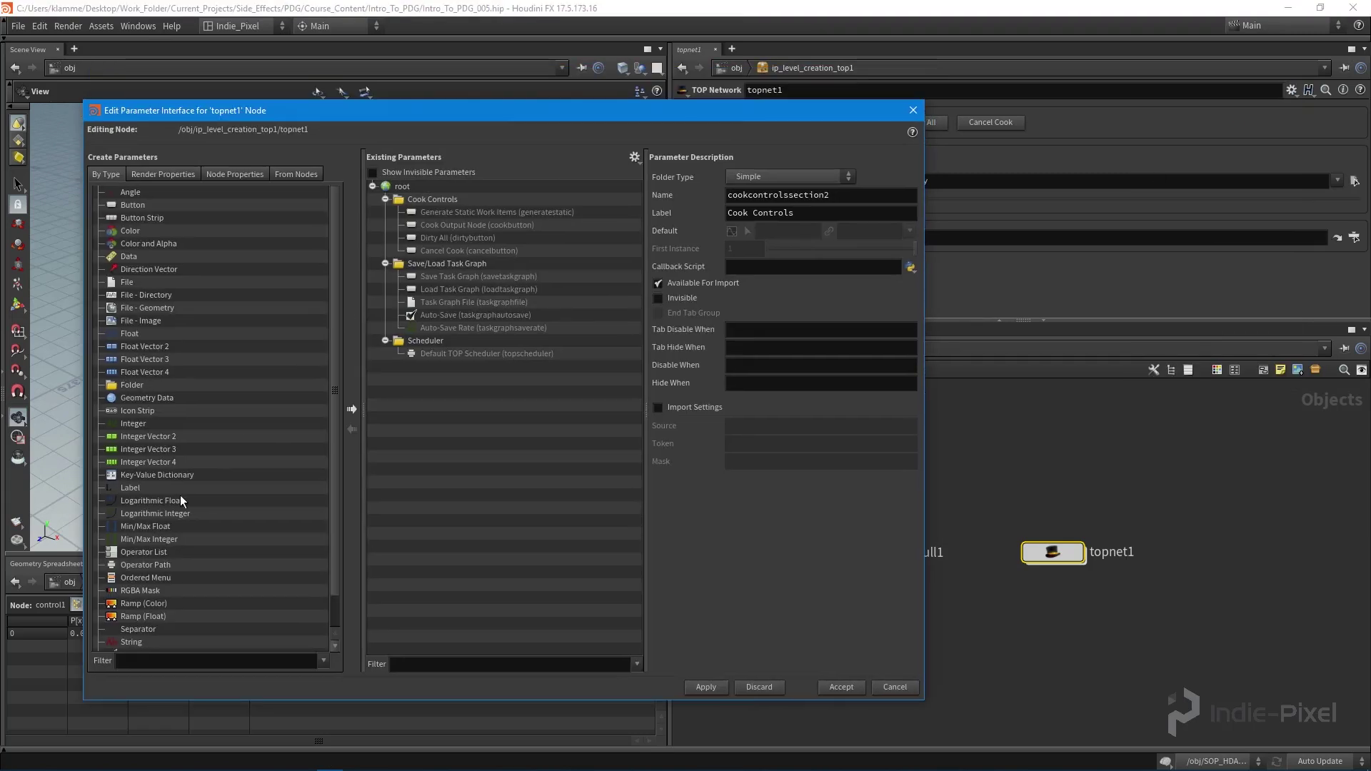
{"action": "left_click_drag", "start_coordinate": [130, 642], "coordinate": [428, 199]}
{"action": "double_click", "coordinate": [828, 197]}
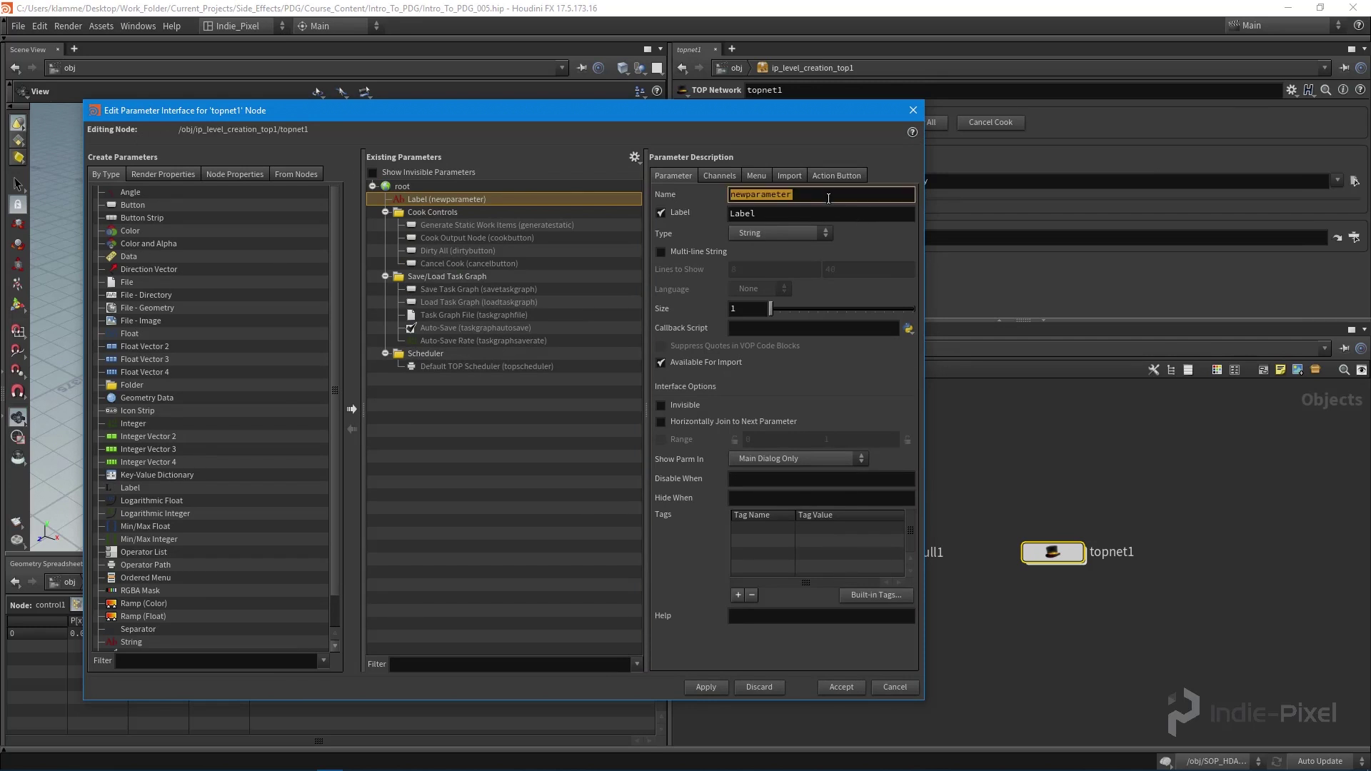
{"action": "type", "text": "henginedata"}
{"action": "key", "text": "Tab"}
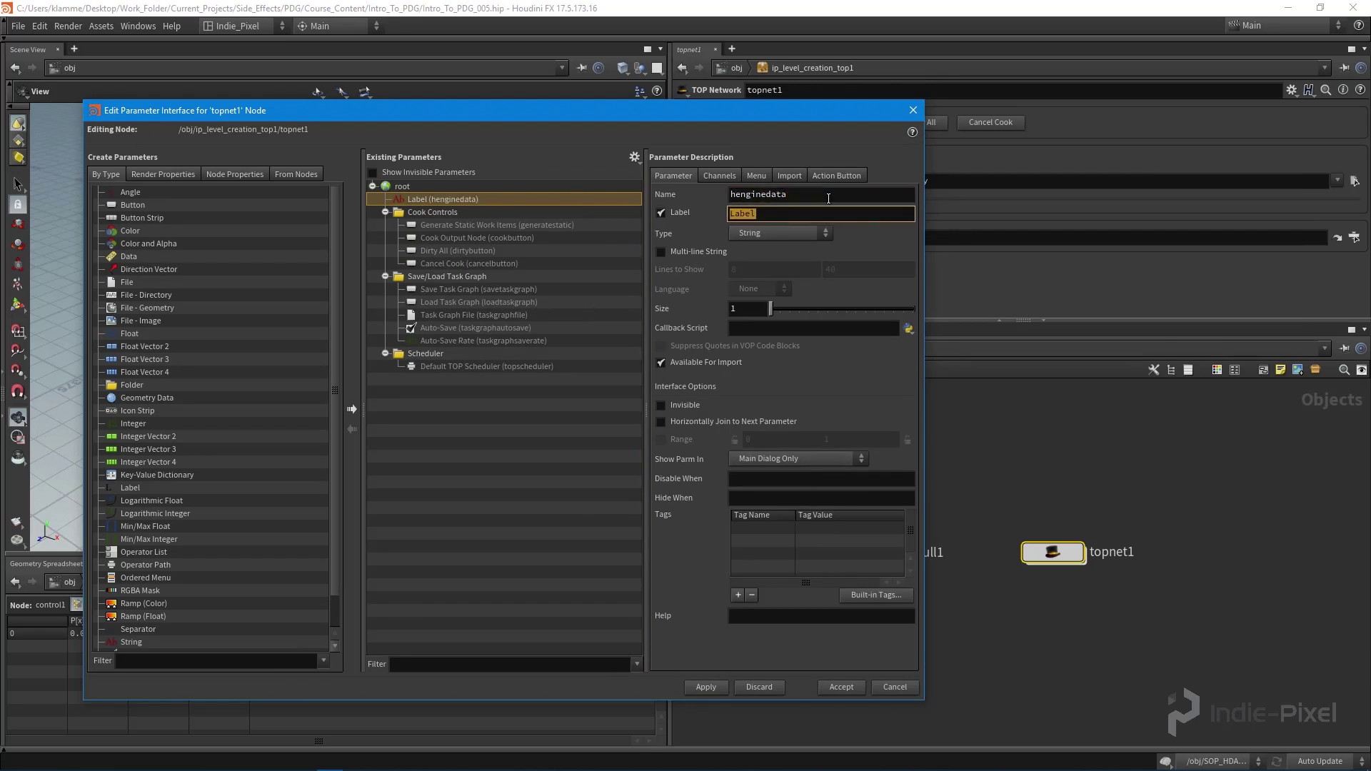
{"action": "type", "text": "HEngine Data"}
{"action": "key", "text": "Return"}
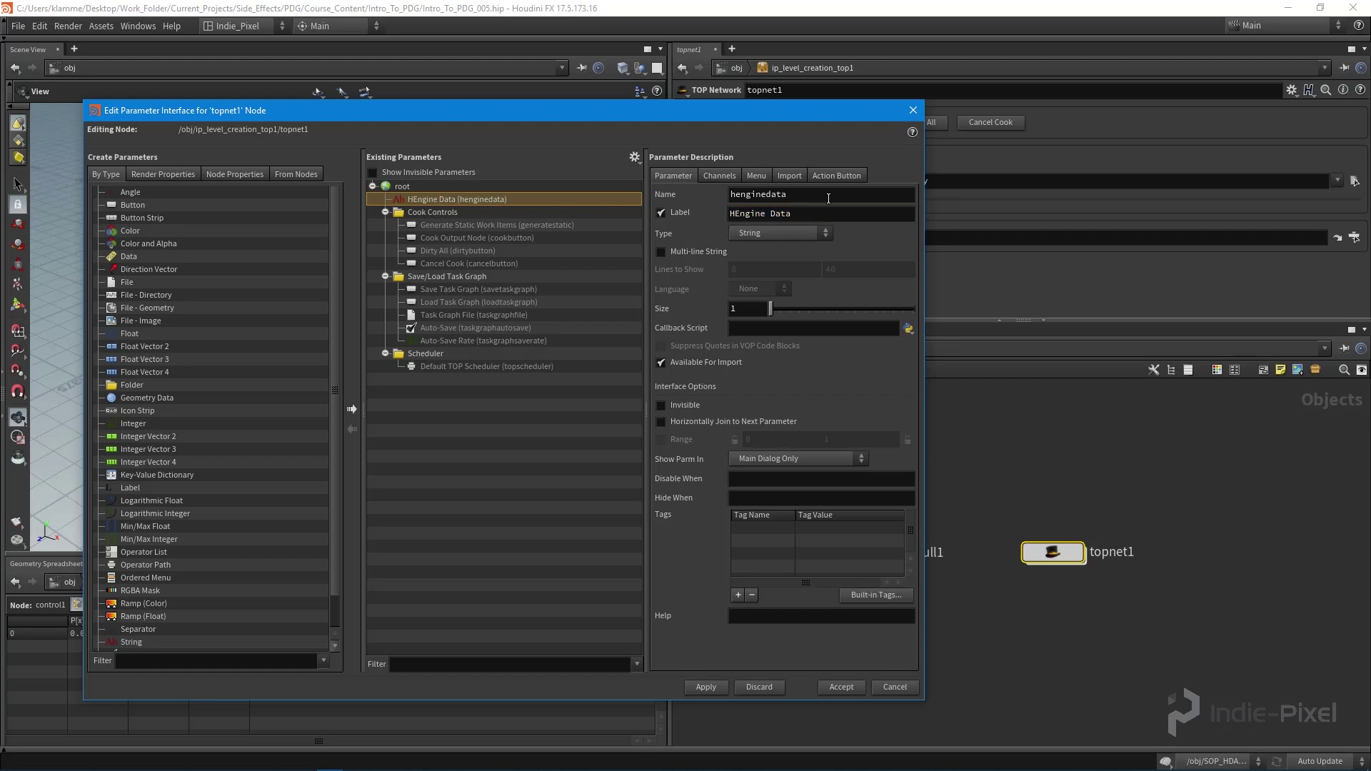
{"action": "left_click", "coordinate": [731, 177]}
{"action": "left_click", "coordinate": [750, 241]}
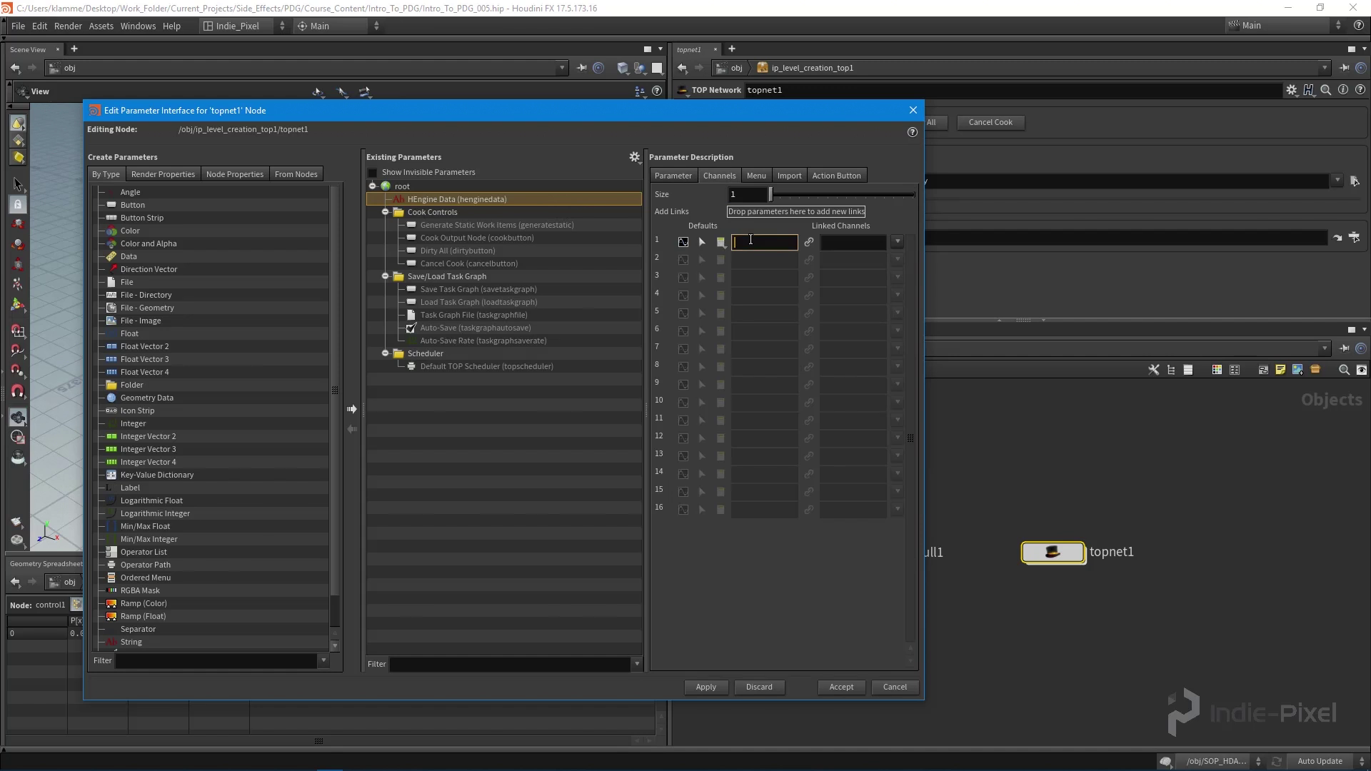
{"action": "type", "text": "show"}
Step: Check on Unity, then apply and accept the new topnet1 parameter in Houdini
{"action": "left_click", "coordinate": [383, 763]}
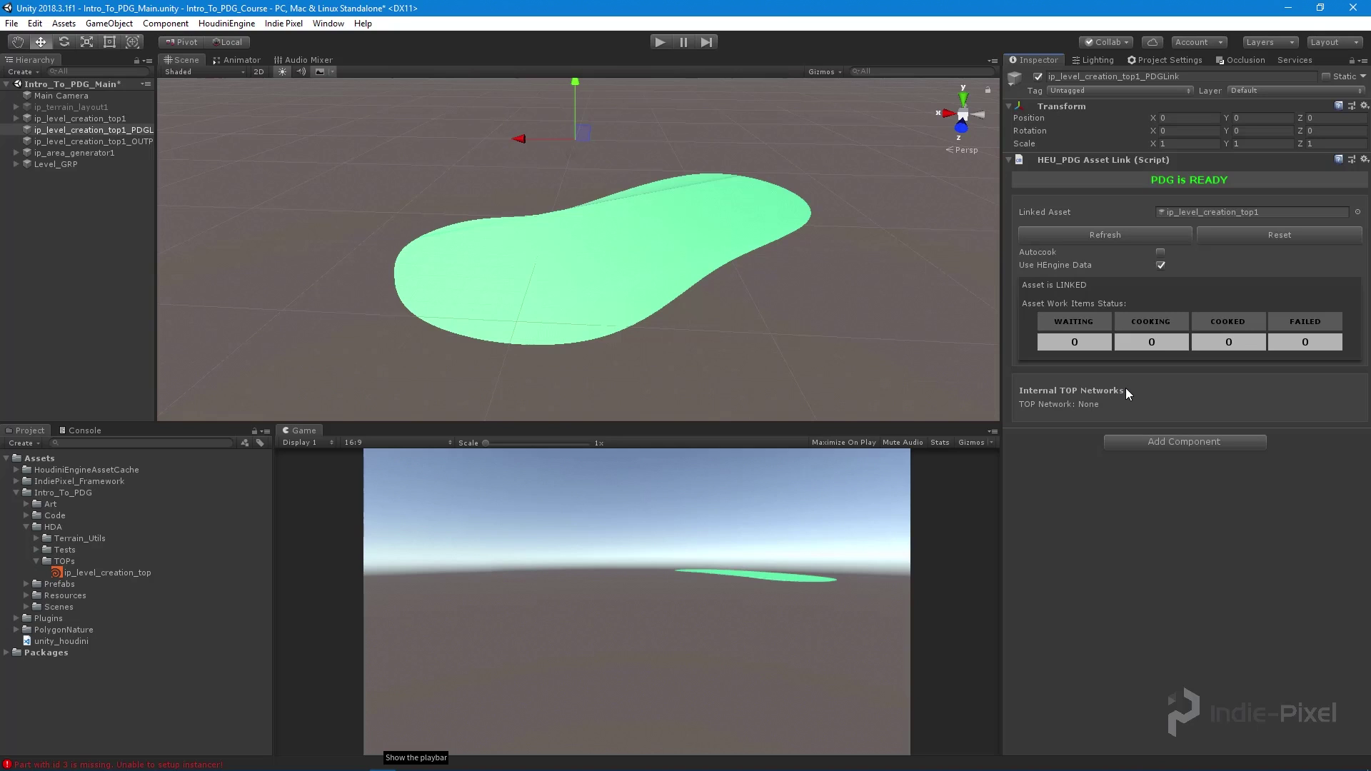
{"action": "mouse_move", "coordinate": [422, 766]}
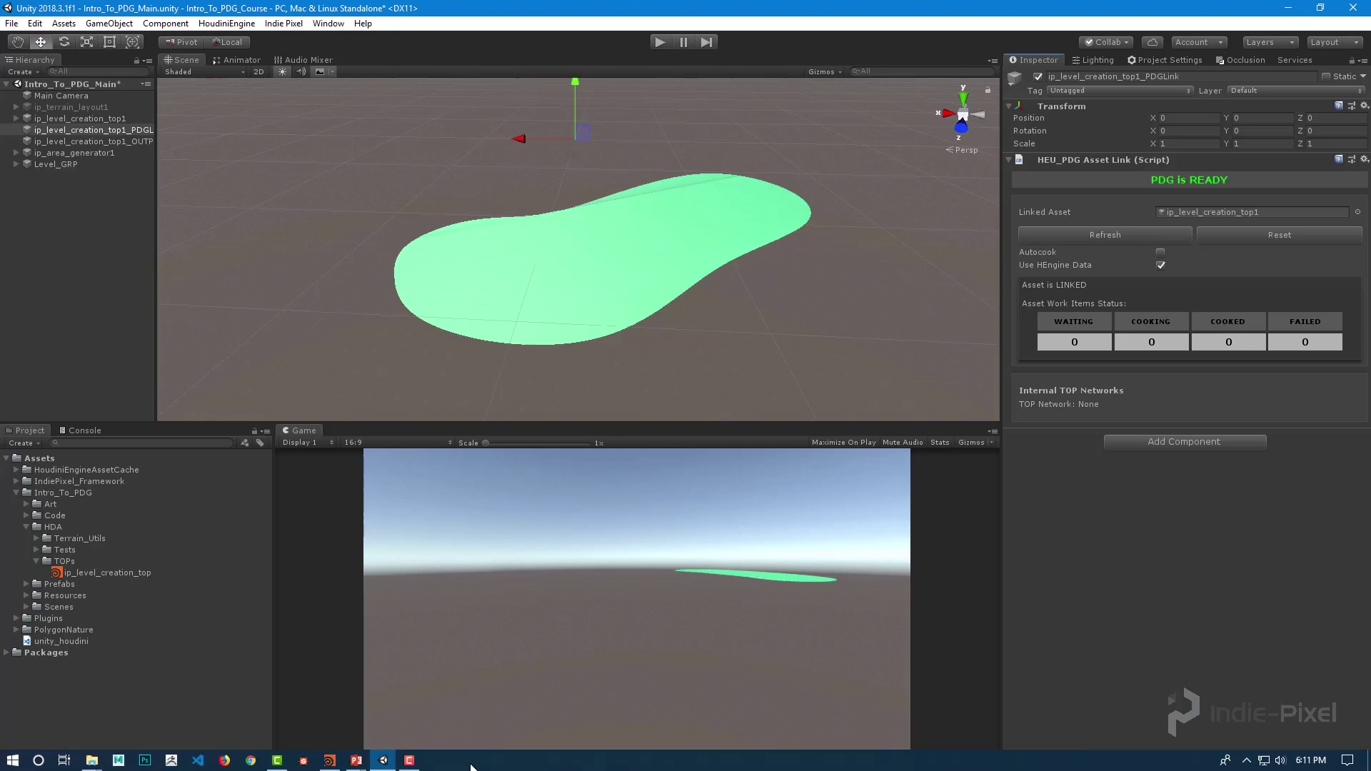
{"action": "left_click", "coordinate": [329, 760]}
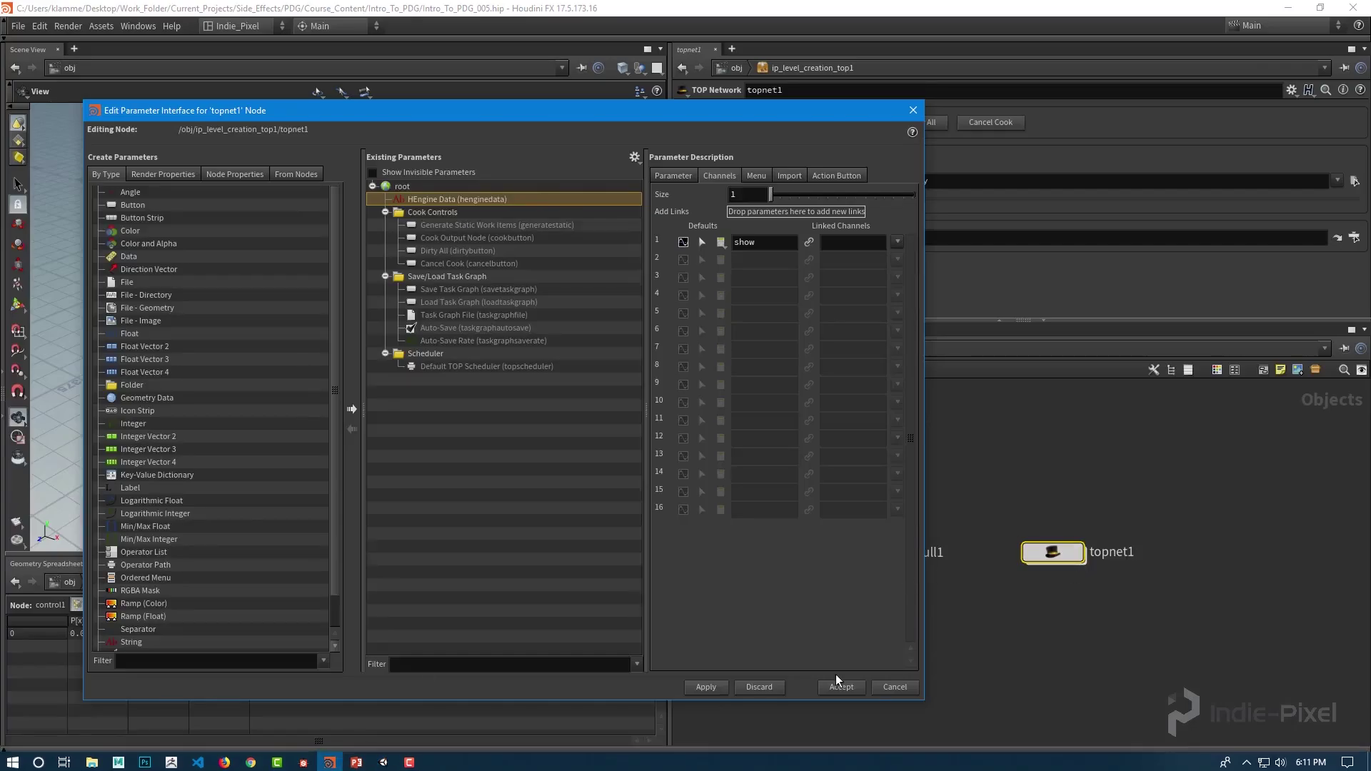
{"action": "left_click", "coordinate": [714, 692]}
{"action": "left_click", "coordinate": [847, 690]}
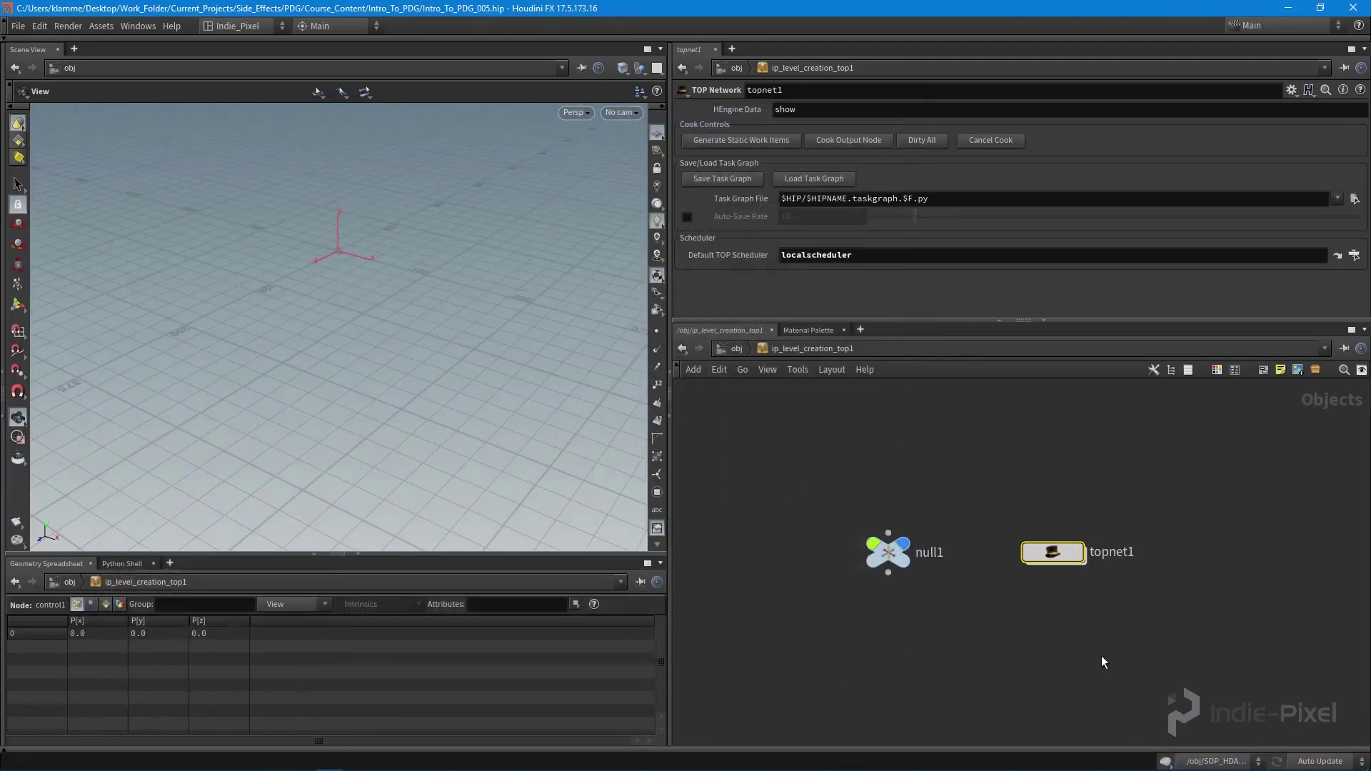
Step: Save the ip_level_creation_top1 node type and minimise Houdini FX
{"action": "key", "text": "u"}
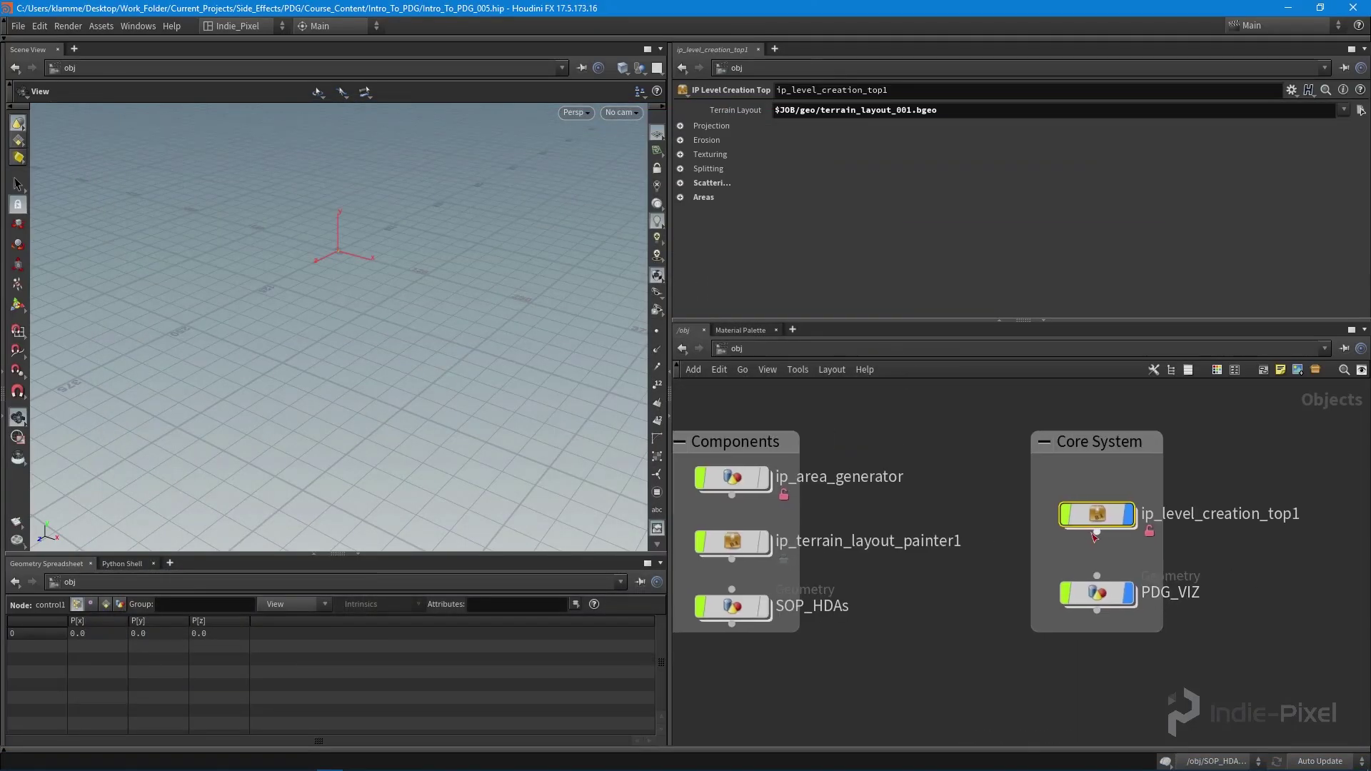
{"action": "right_click", "coordinate": [1099, 516]}
{"action": "left_click", "coordinate": [1137, 723]}
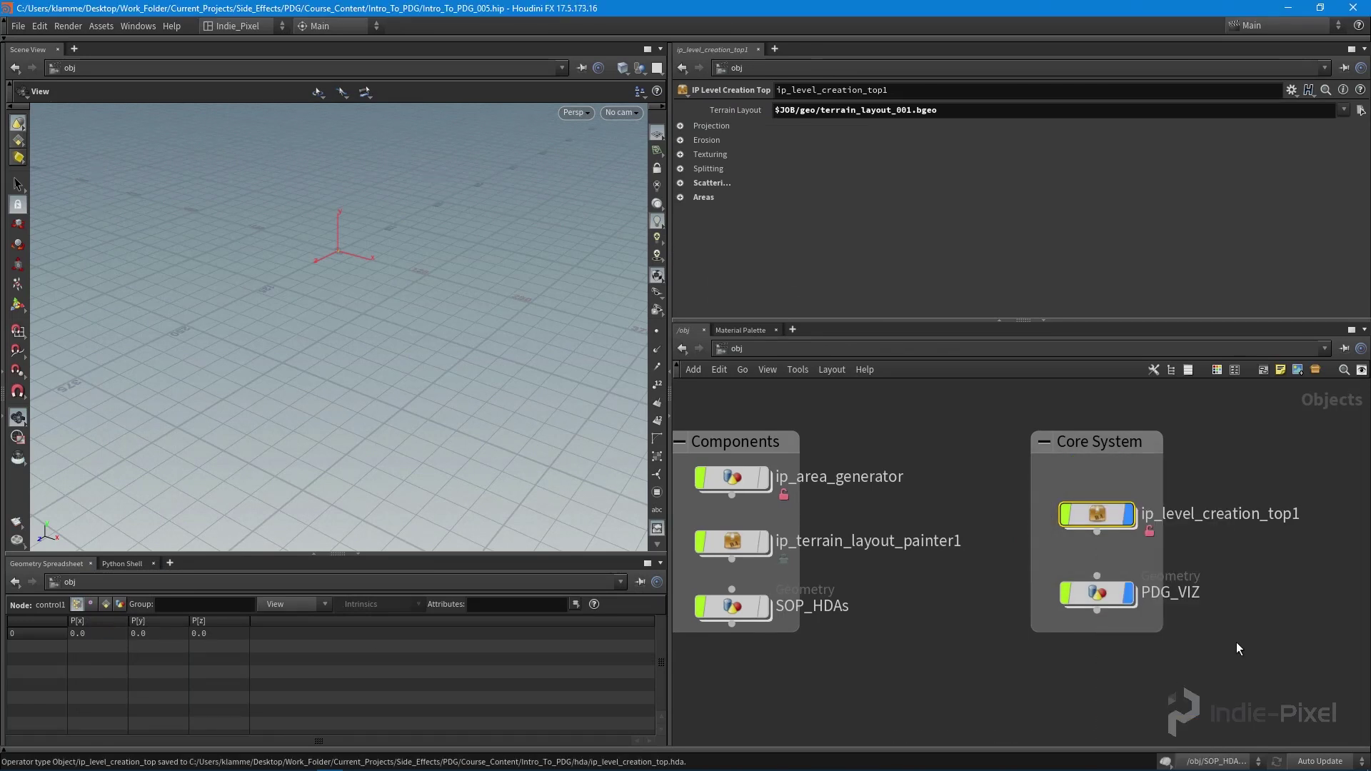
{"action": "left_click", "coordinate": [1288, 7]}
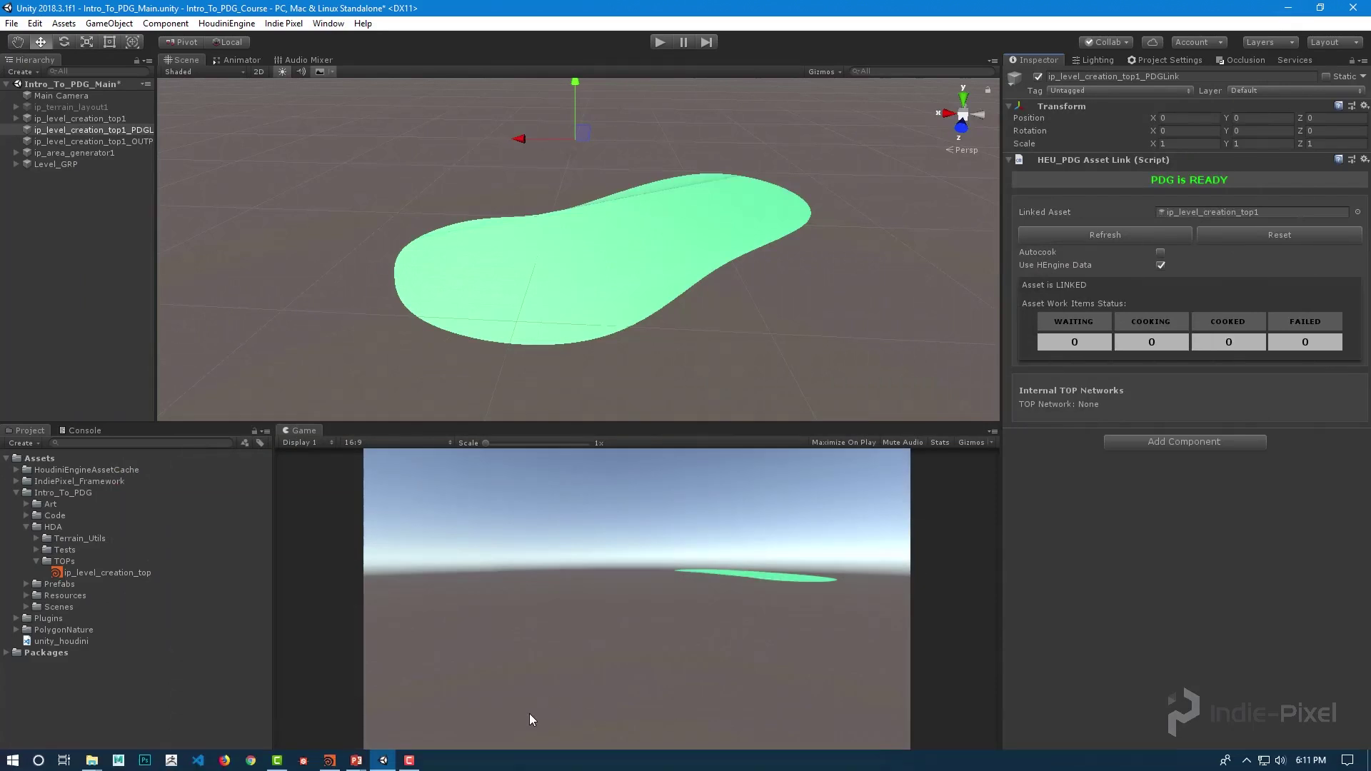
Step: Drag the saved ip_level_creation_top.hda into the project's TOPs folder, replacing the old copy
{"action": "mouse_move", "coordinate": [92, 761]}
{"action": "left_click", "coordinate": [74, 709]}
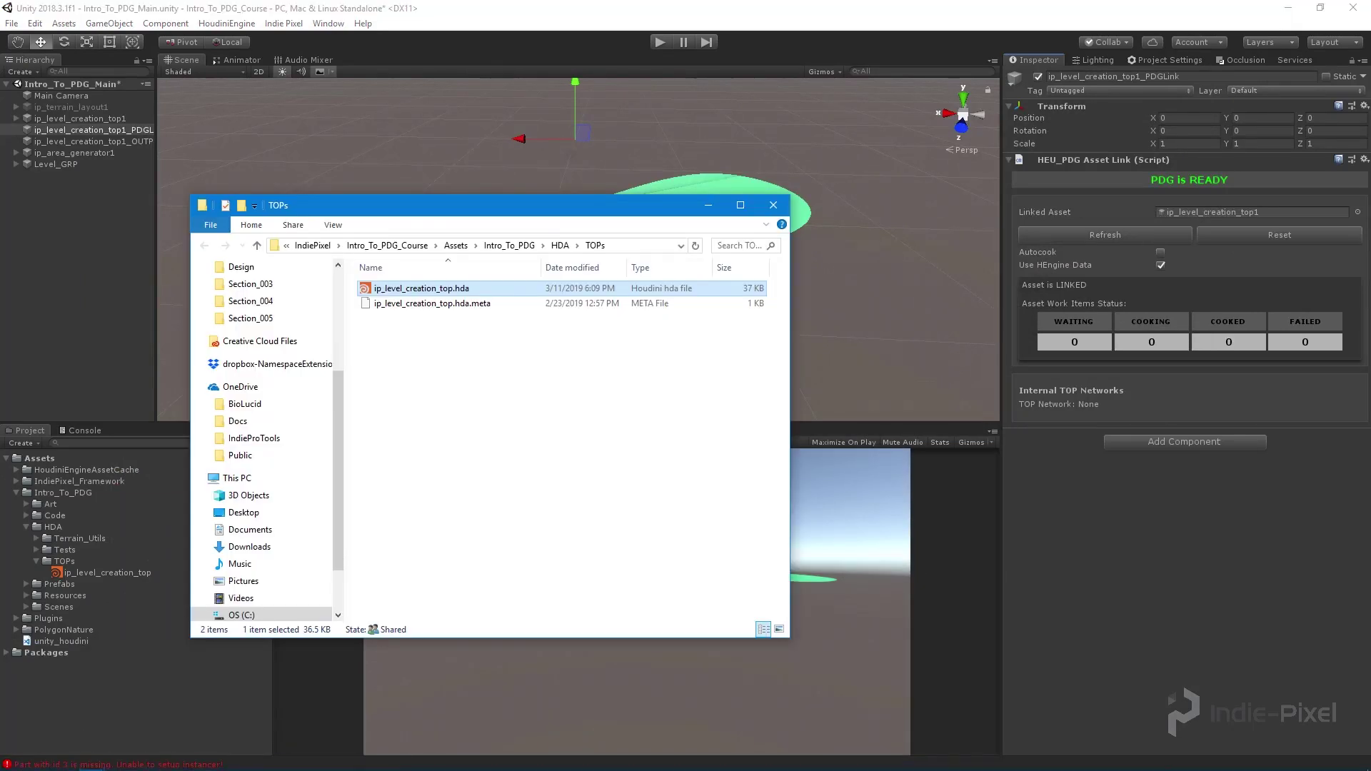
{"action": "left_click", "coordinate": [182, 697]}
{"action": "left_click", "coordinate": [893, 334]}
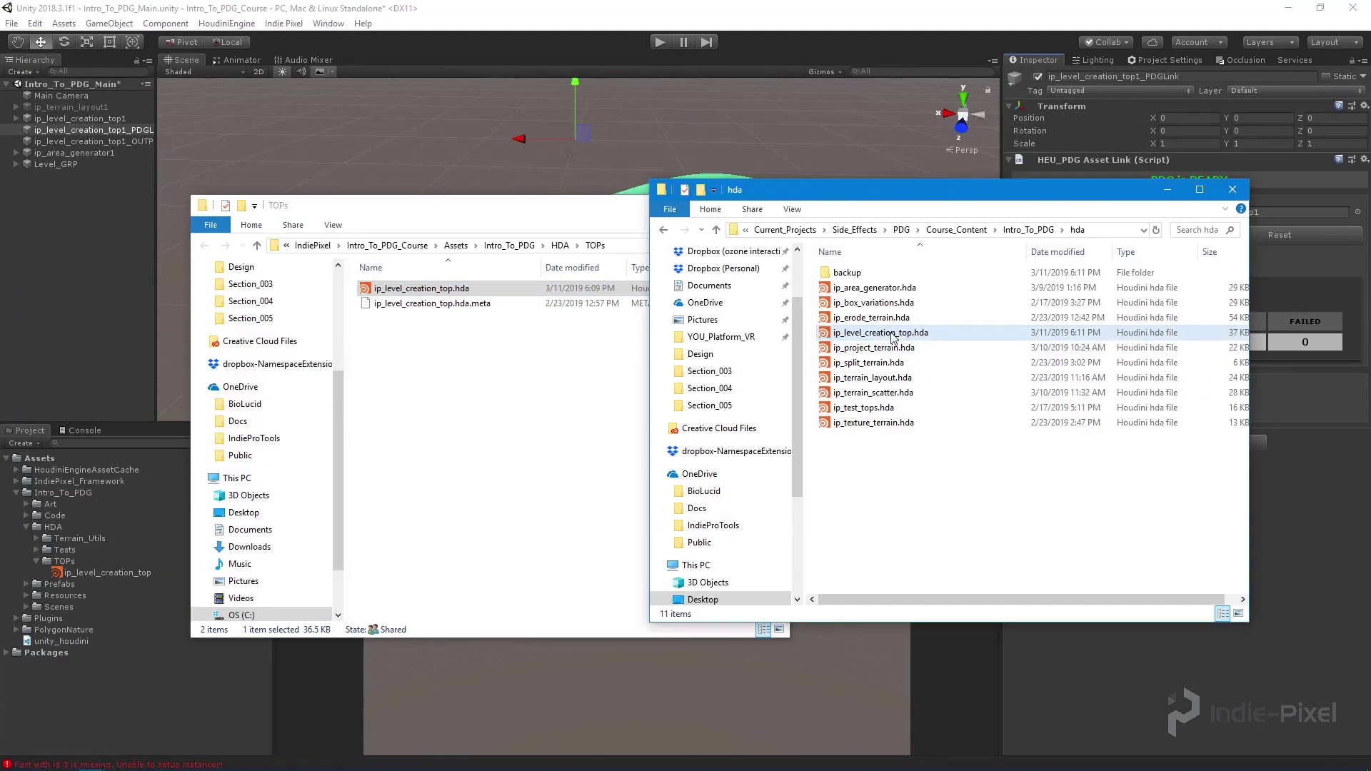
{"action": "left_click_drag", "start_coordinate": [893, 334], "coordinate": [522, 459]}
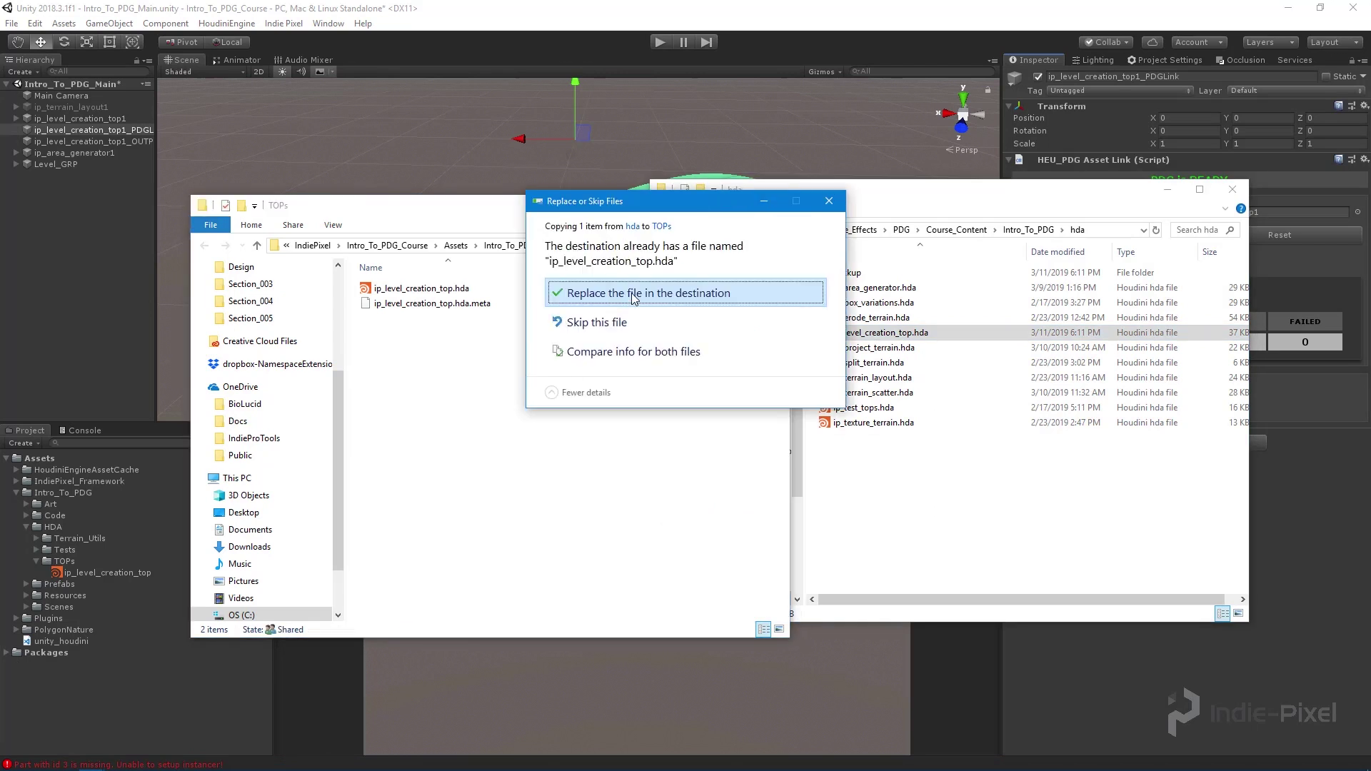
{"action": "left_click", "coordinate": [638, 298]}
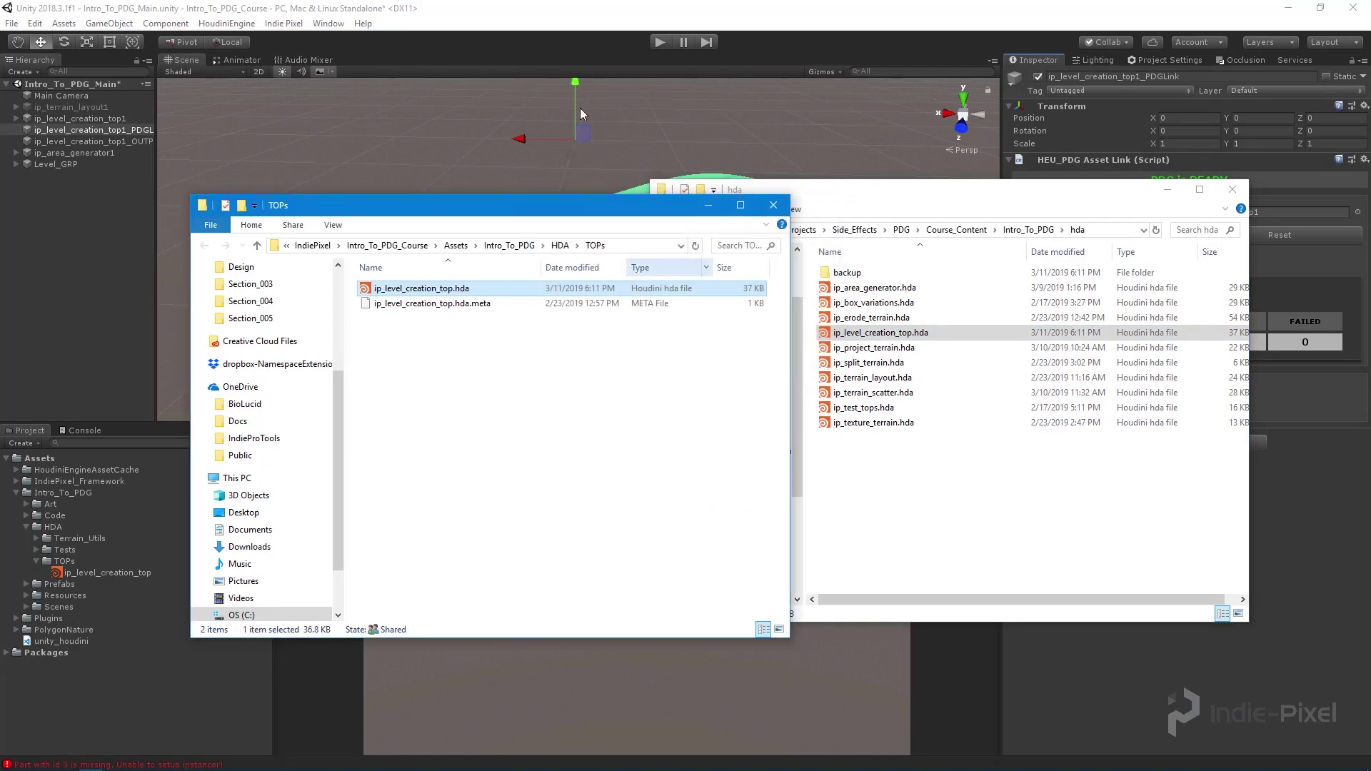
{"action": "left_click", "coordinate": [550, 58]}
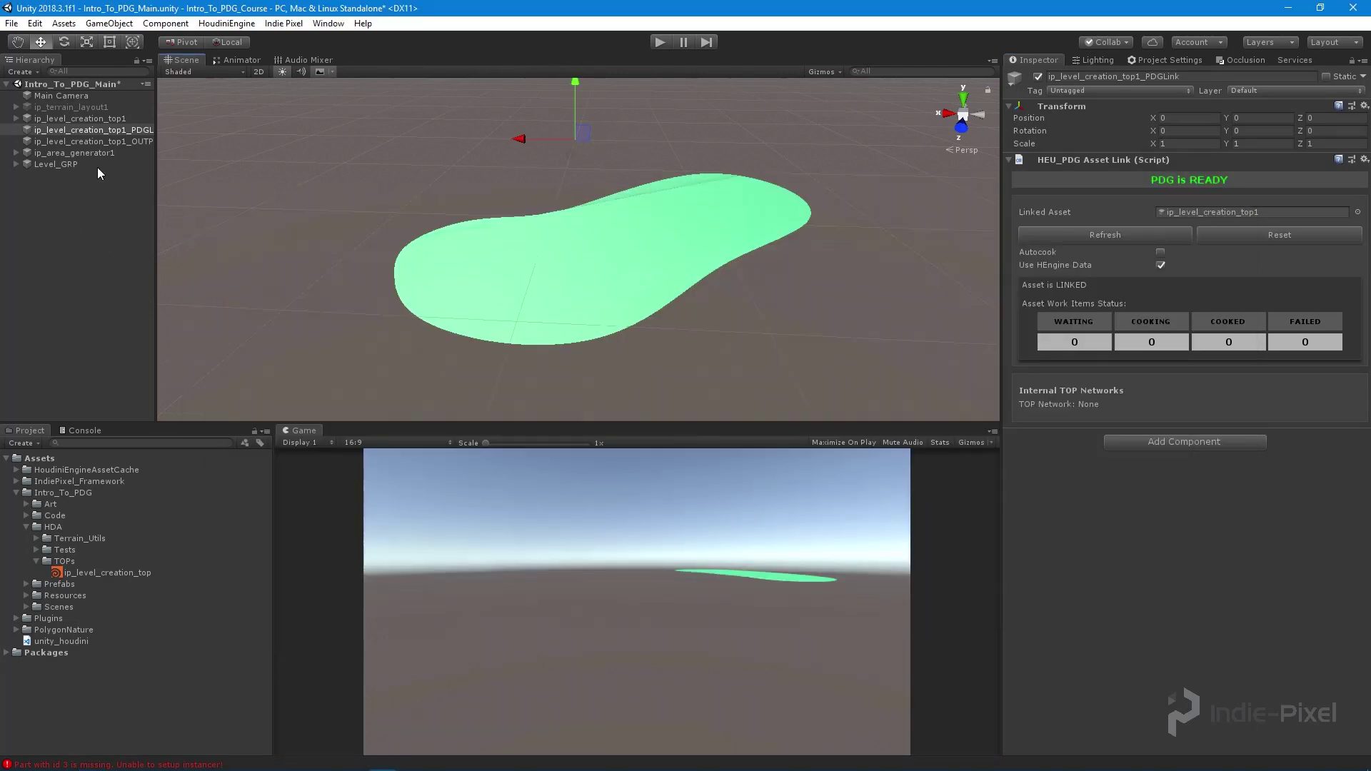
{"action": "left_click", "coordinate": [80, 119]}
Step: Rebuild ip_level_creation_top1 and refresh its PDGLink
{"action": "left_click", "coordinate": [1134, 266]}
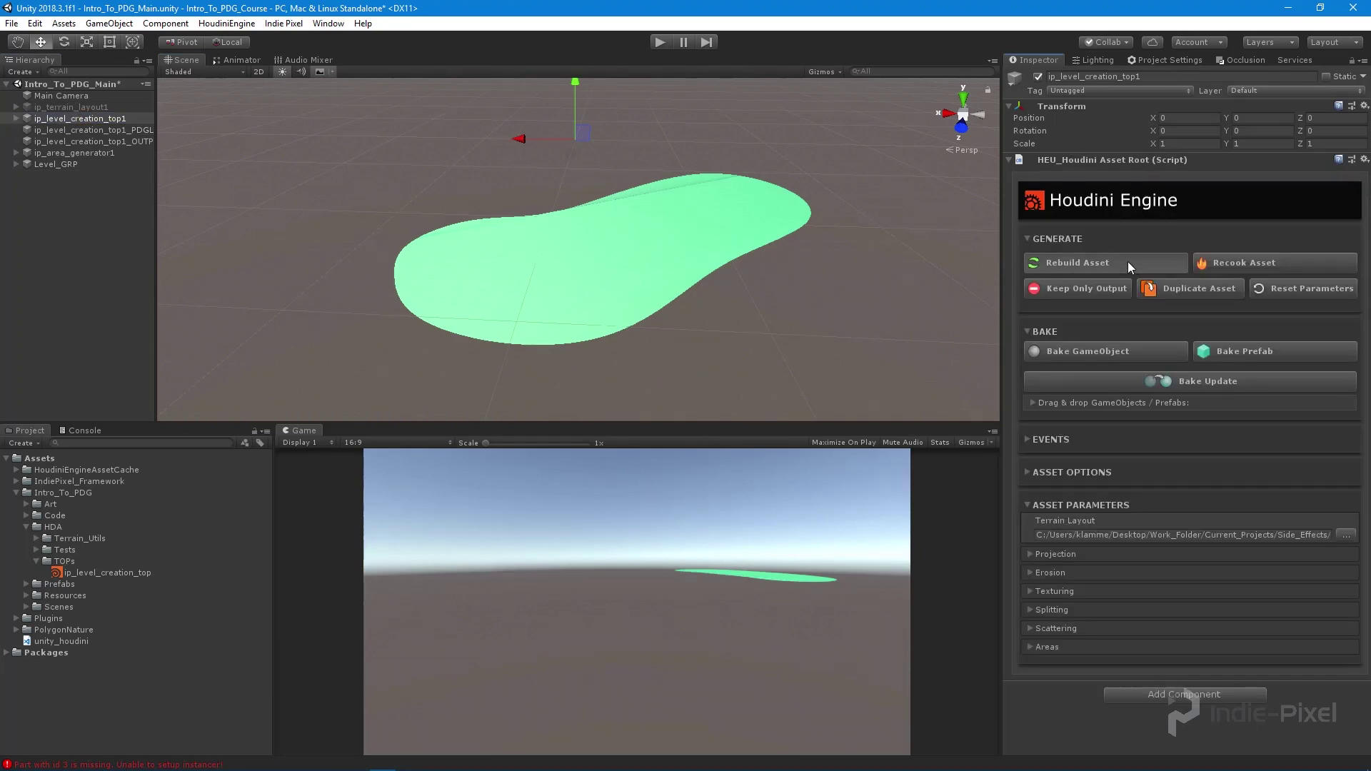
{"action": "left_click", "coordinate": [104, 131]}
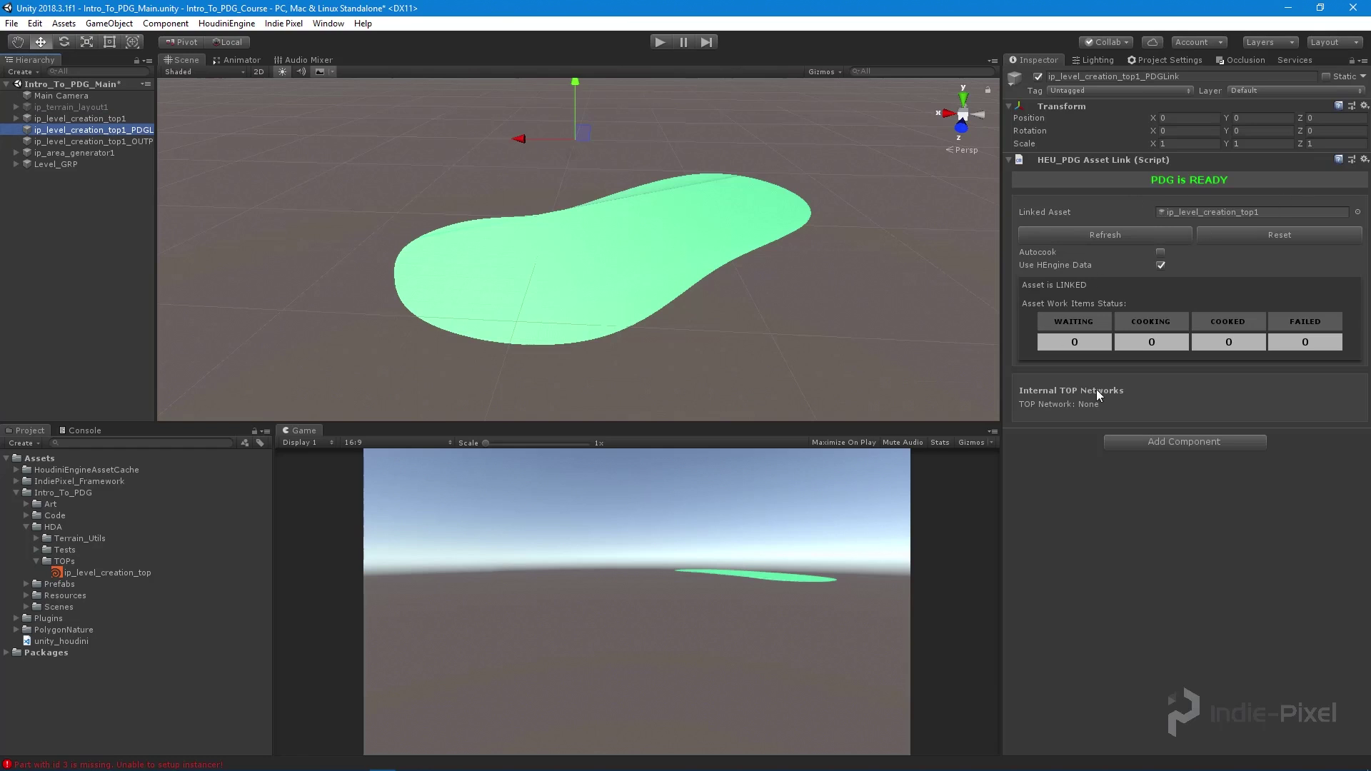
{"action": "left_click", "coordinate": [1103, 237]}
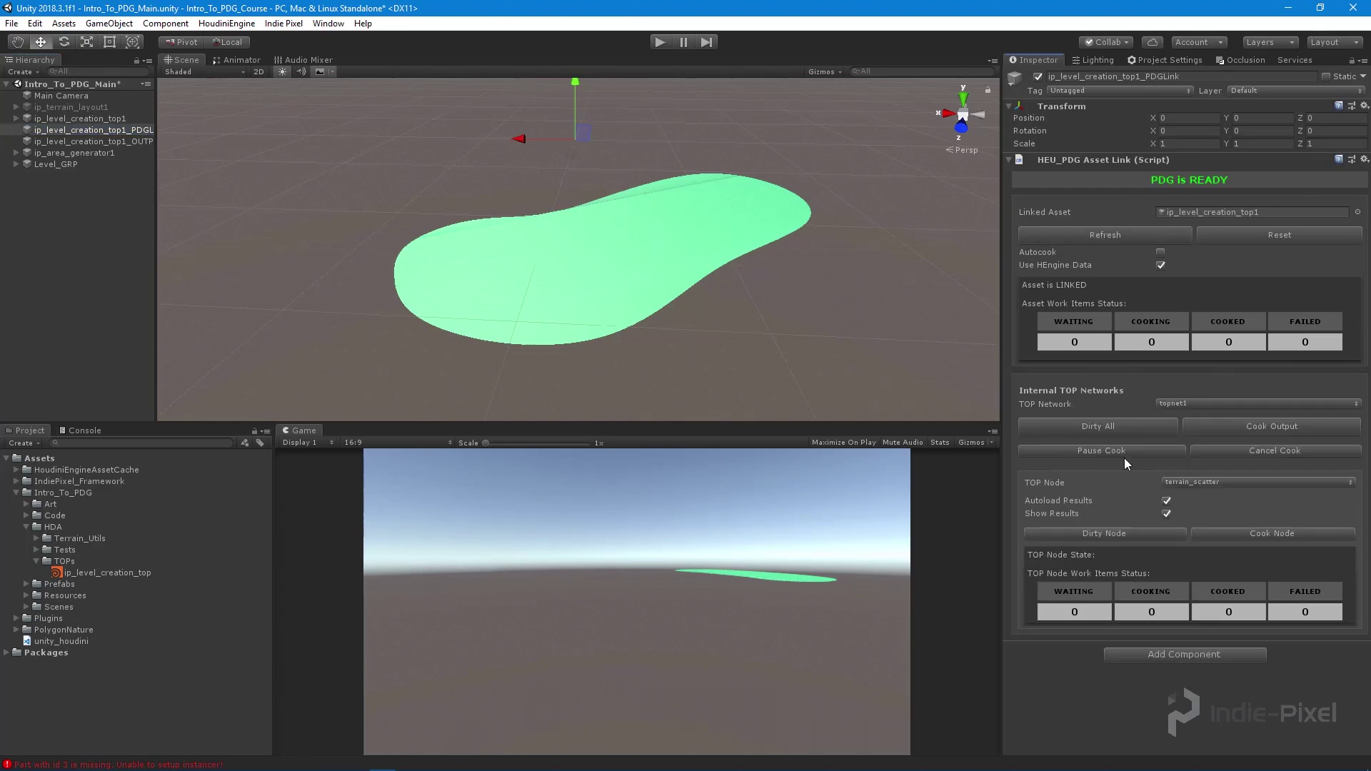
Step: Choose topnet1 as the TOP network and terrain_scatter as the TOP node
{"action": "left_click", "coordinate": [1174, 411]}
{"action": "left_click", "coordinate": [1238, 420]}
{"action": "left_click", "coordinate": [1191, 483]}
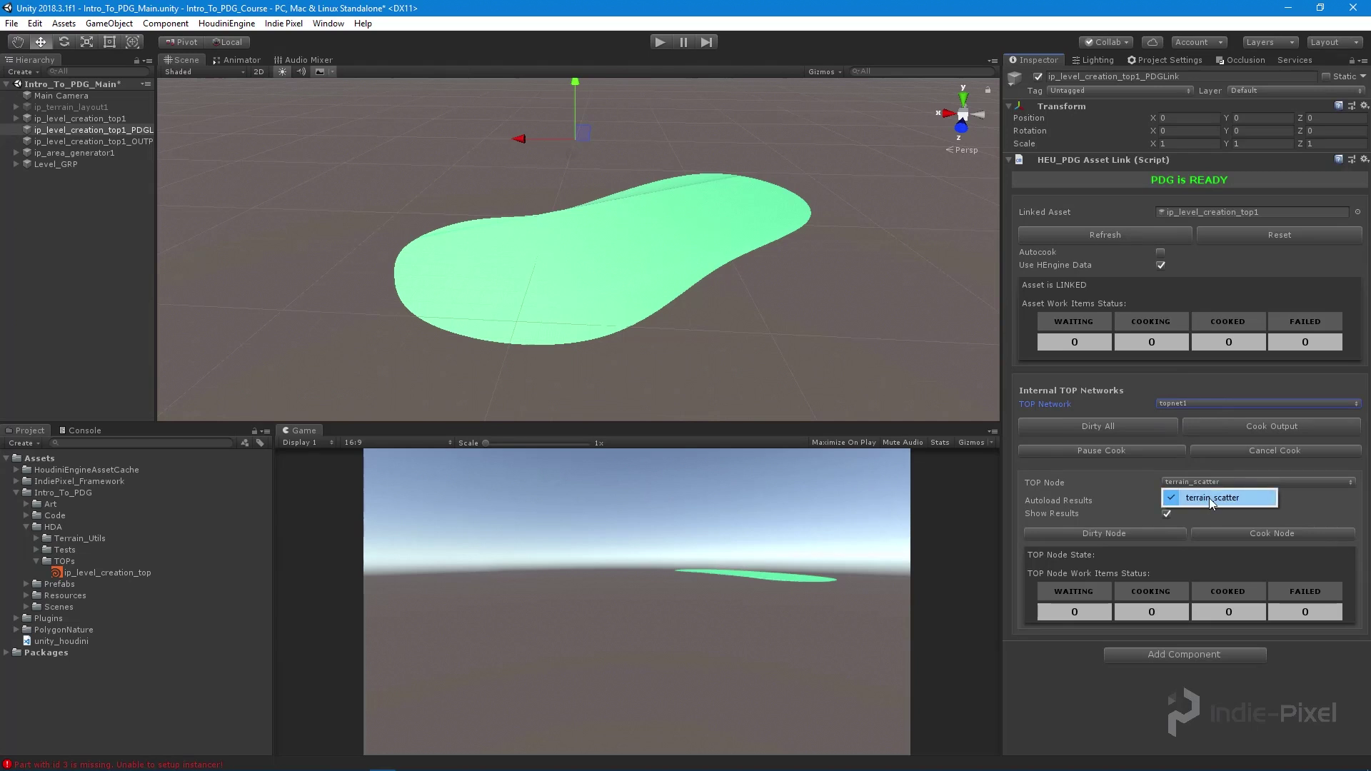
{"action": "left_click", "coordinate": [1210, 499]}
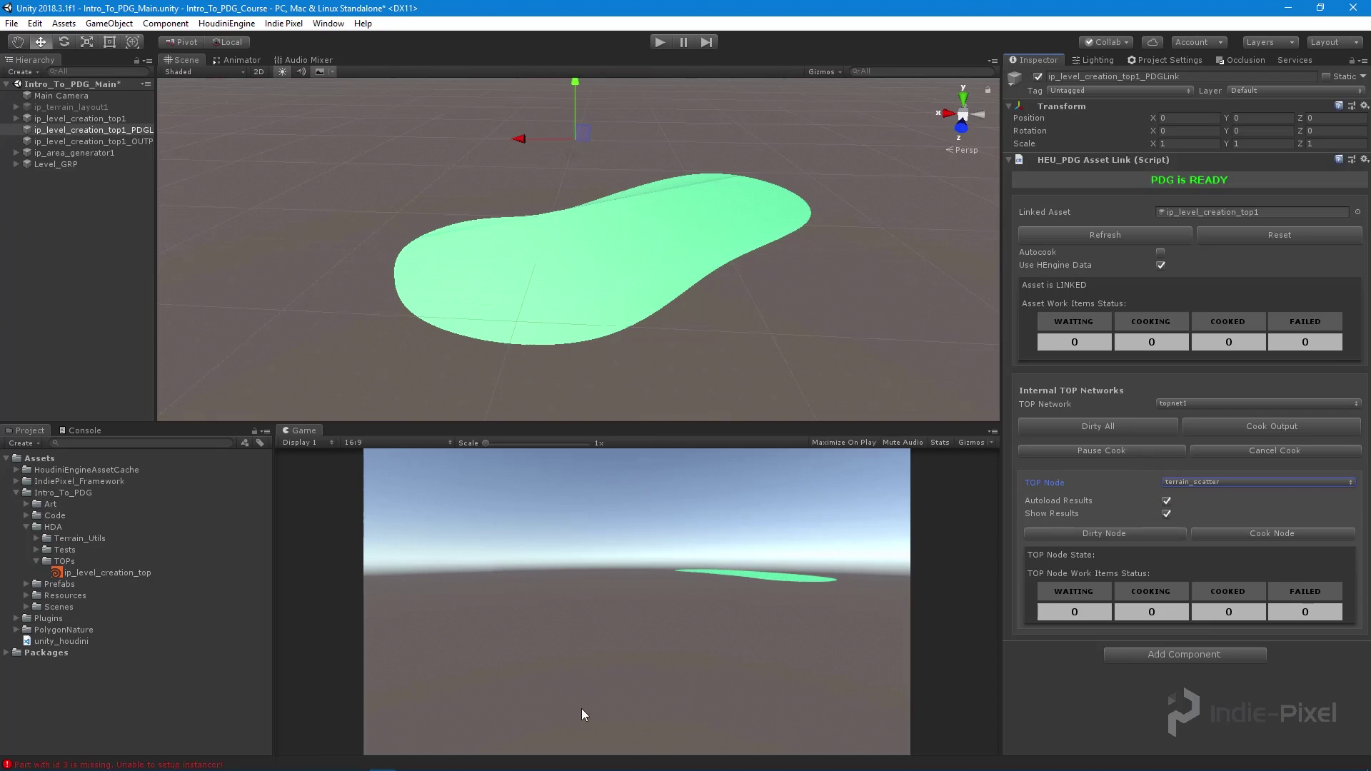
{"action": "mouse_move", "coordinate": [575, 768]}
{"action": "mouse_move", "coordinate": [411, 768]}
{"action": "left_click", "coordinate": [330, 761]}
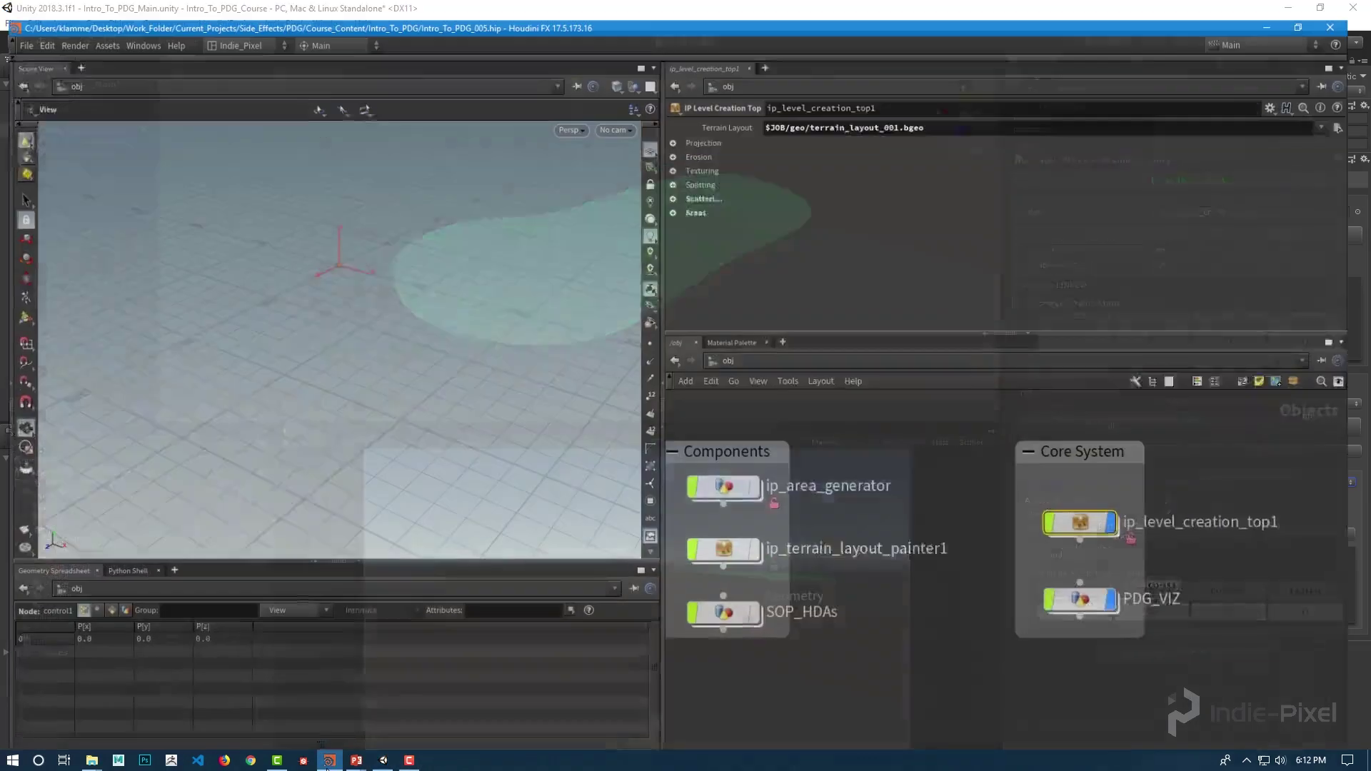
Step: Go into ip_level_creation_top1 > topnet1 and open split_terrain's Edit Parameter Interface
{"action": "double_click", "coordinate": [1105, 518]}
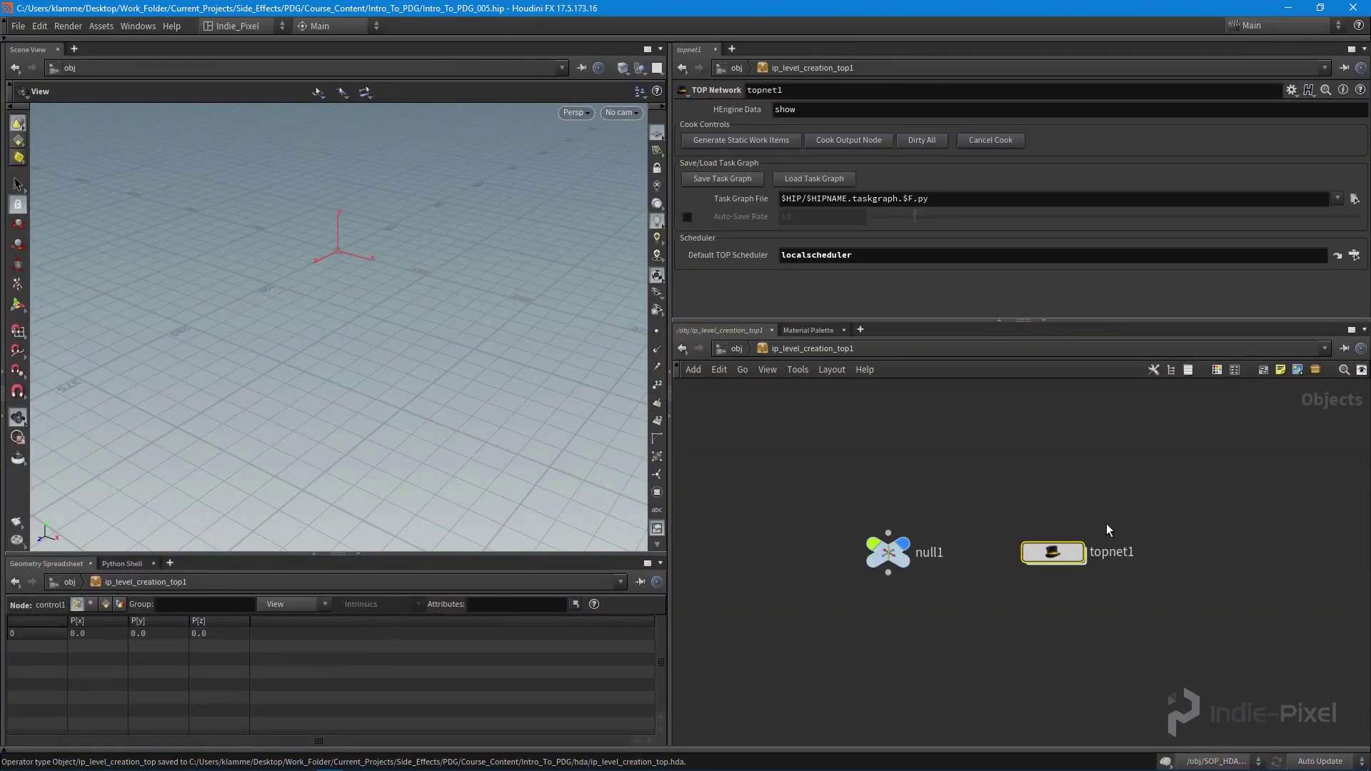
{"action": "double_click", "coordinate": [1050, 552]}
{"action": "scroll", "coordinate": [923, 656], "scroll_direction": "up", "scroll_amount": 3}
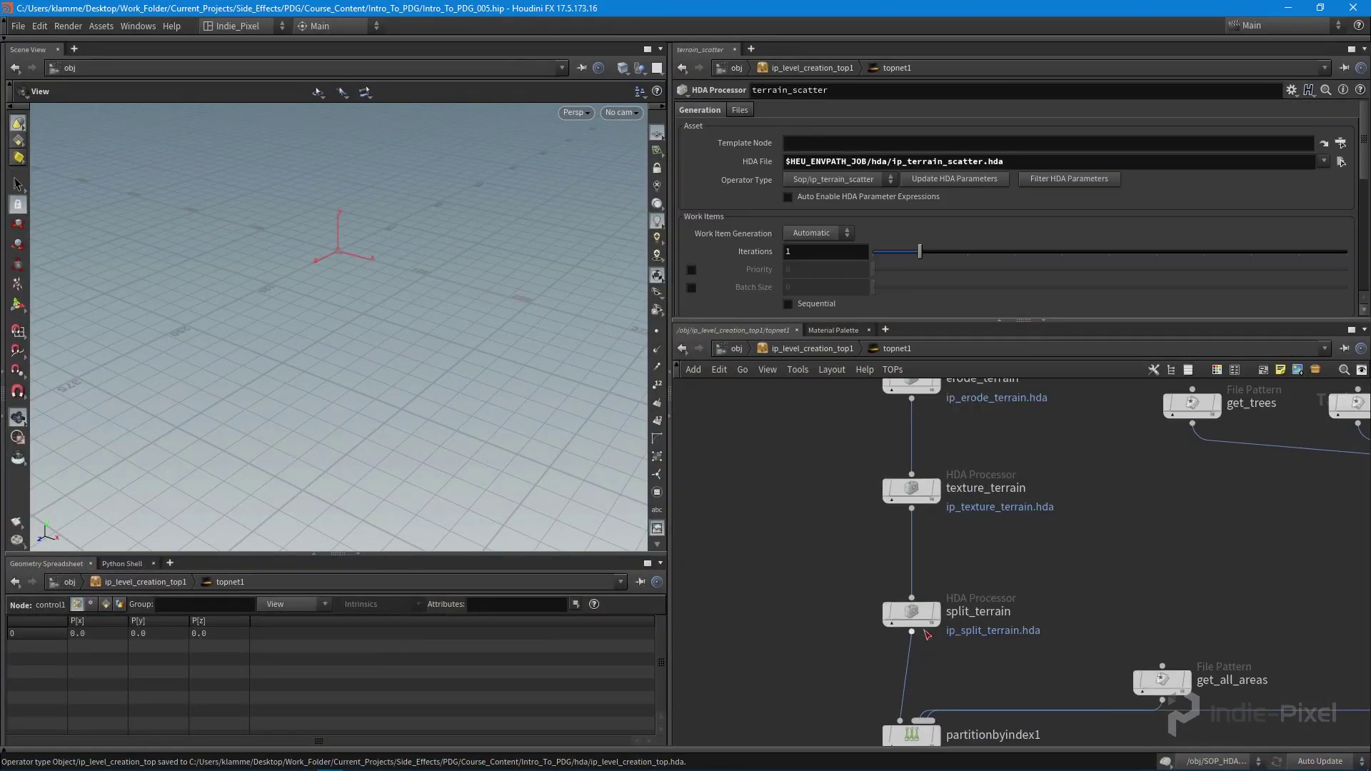
{"action": "left_click", "coordinate": [966, 636]}
{"action": "middle_click_drag", "start_coordinate": [966, 636], "coordinate": [973, 572]}
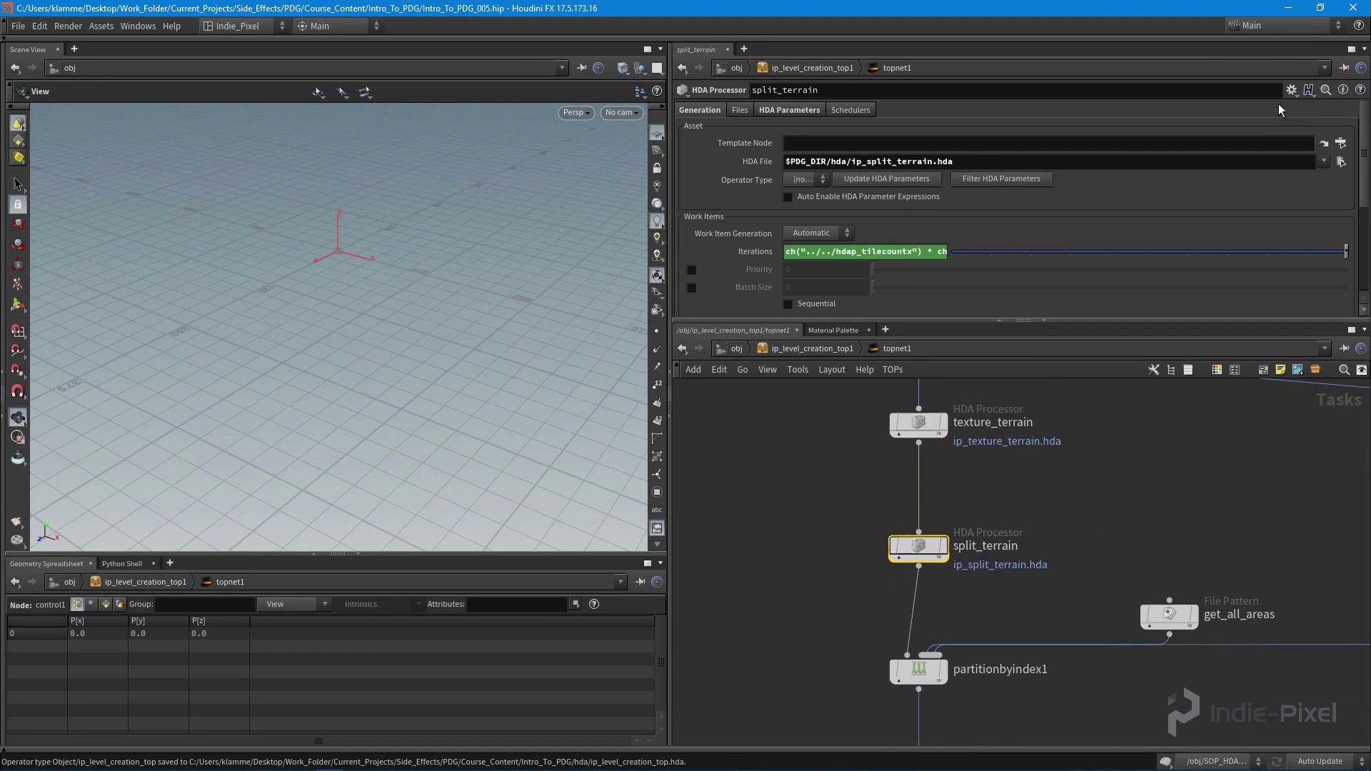
{"action": "scroll", "coordinate": [1017, 602], "scroll_direction": "up", "scroll_amount": 4}
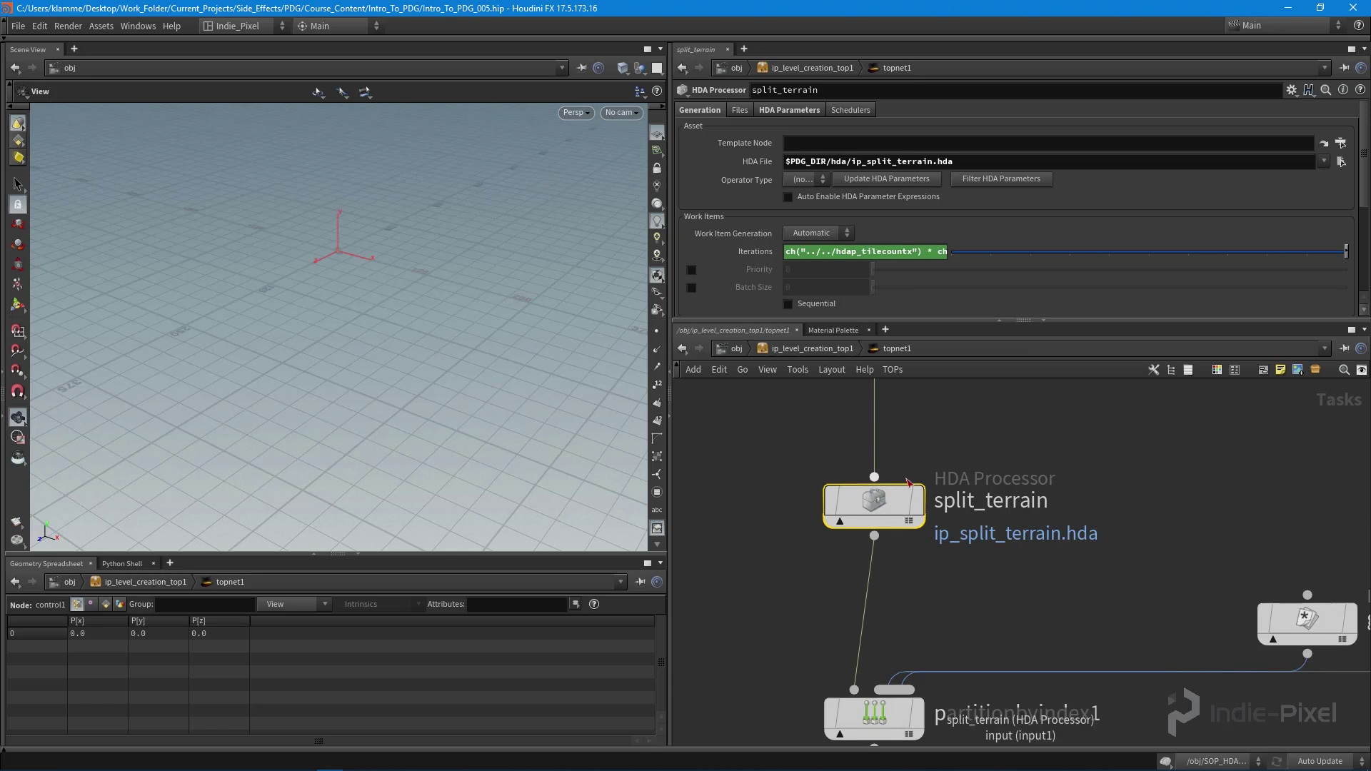
{"action": "left_click", "coordinate": [1292, 91]}
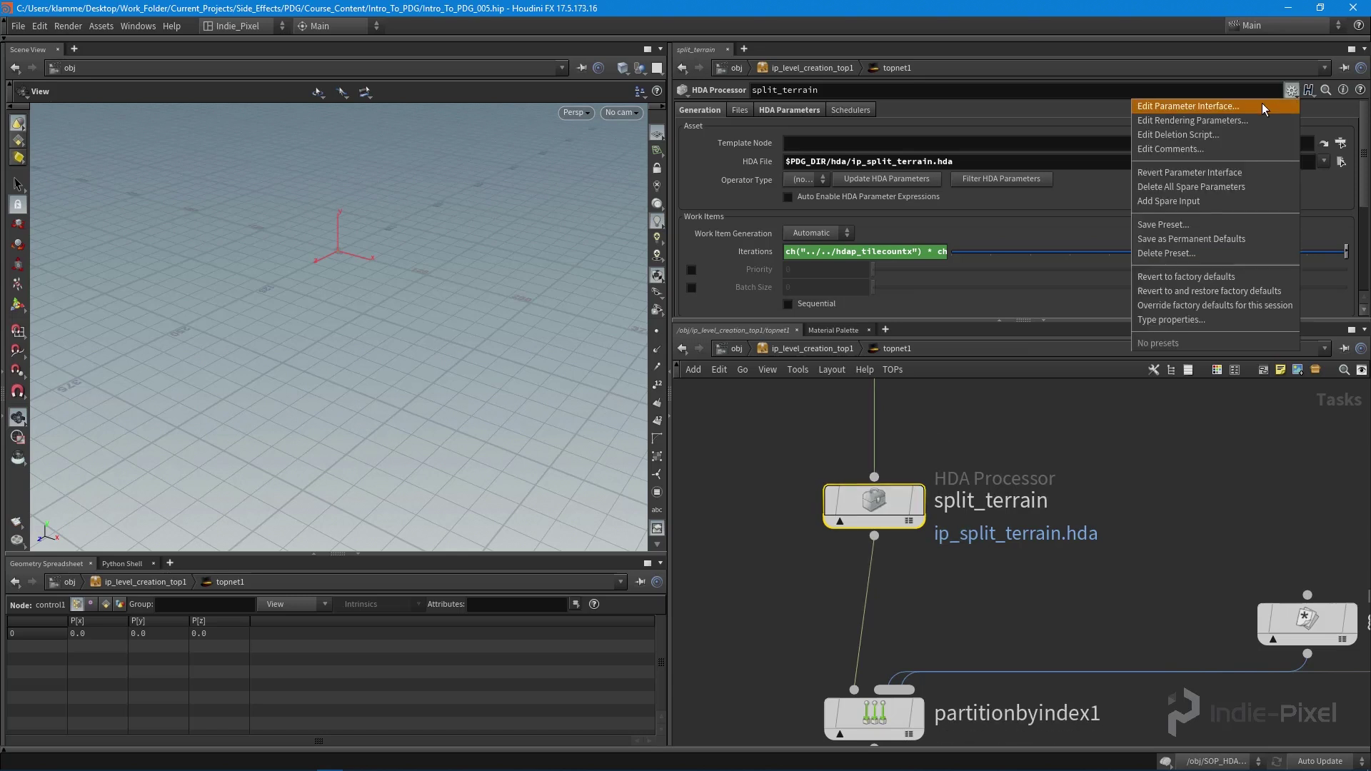
{"action": "left_click", "coordinate": [1263, 103]}
Step: Collapse the existing folders and add a new string parameter at the top of split_terrain
{"action": "left_click", "coordinate": [385, 200]}
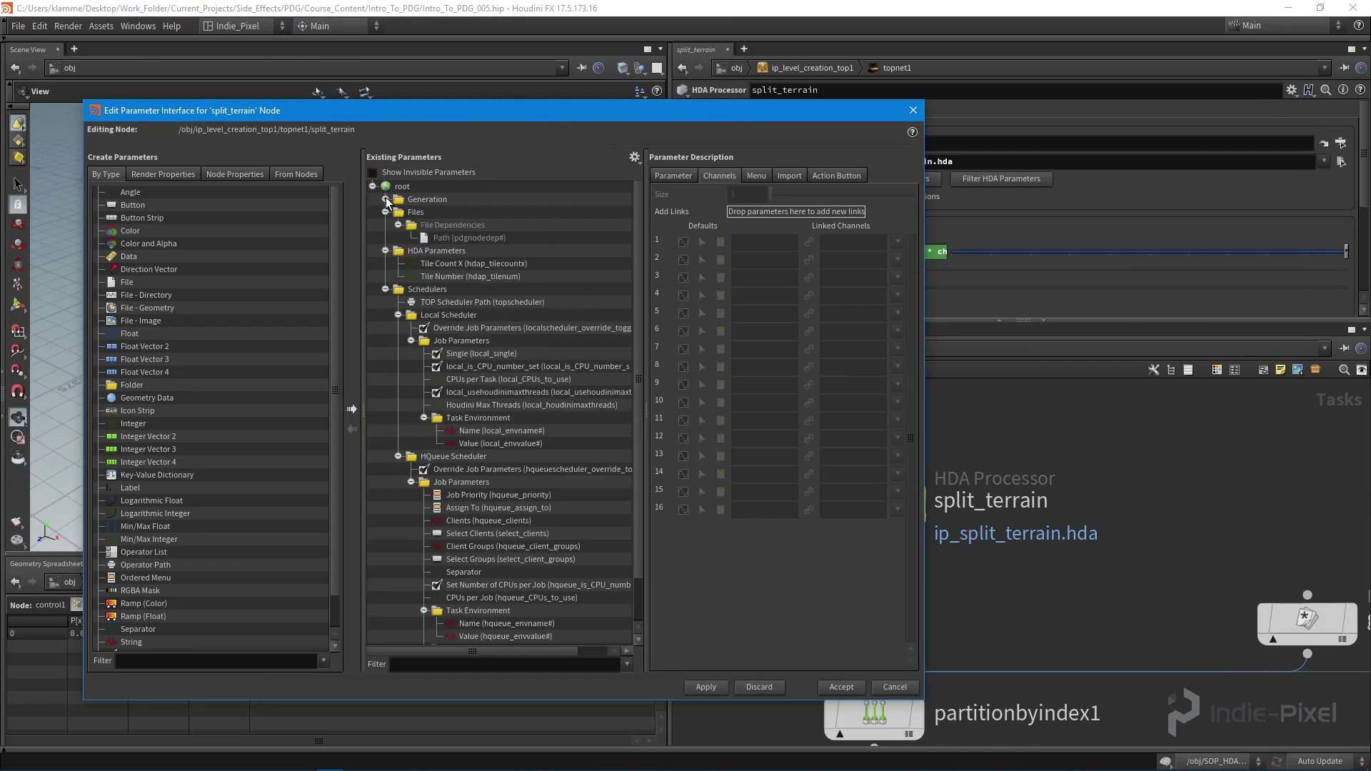
{"action": "left_click", "coordinate": [386, 213]}
{"action": "left_click", "coordinate": [385, 226]}
{"action": "left_click", "coordinate": [385, 239]}
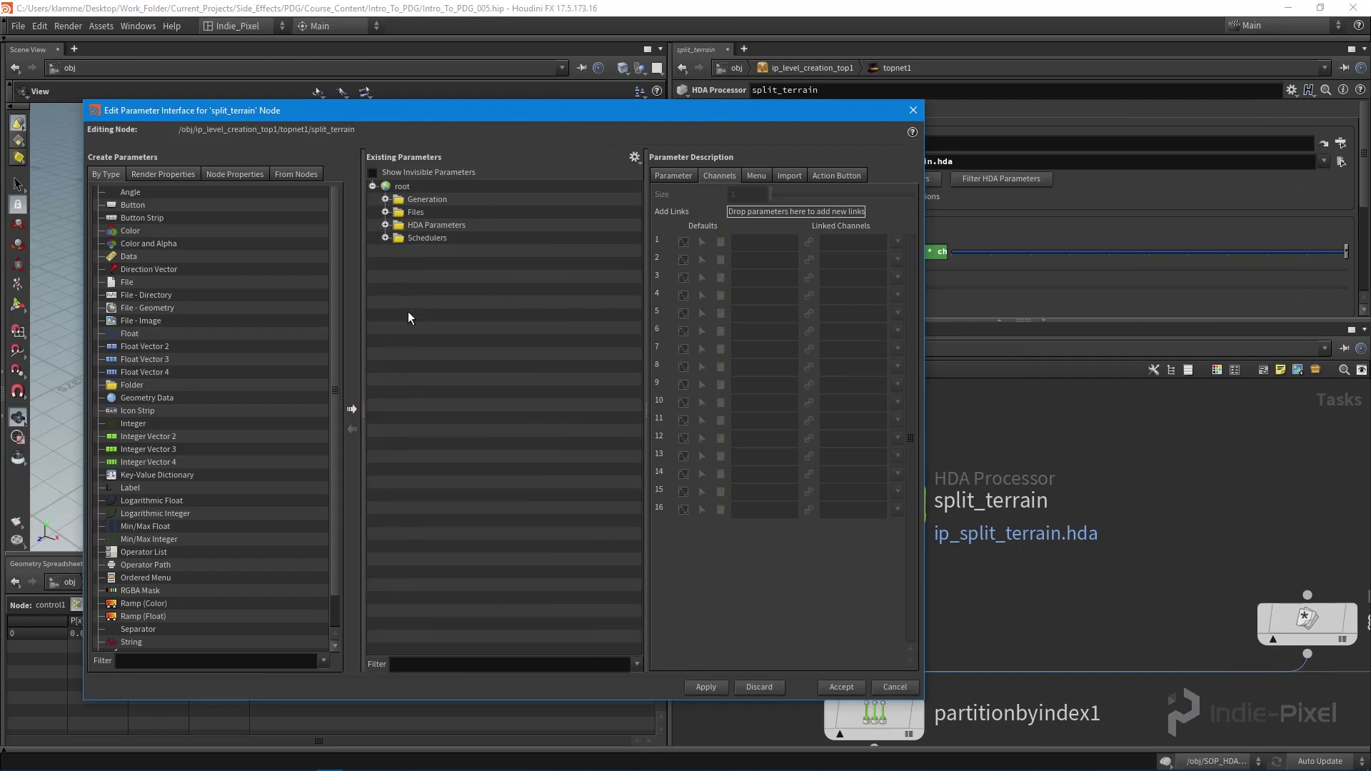
{"action": "left_click_drag", "start_coordinate": [432, 116], "coordinate": [426, 126]}
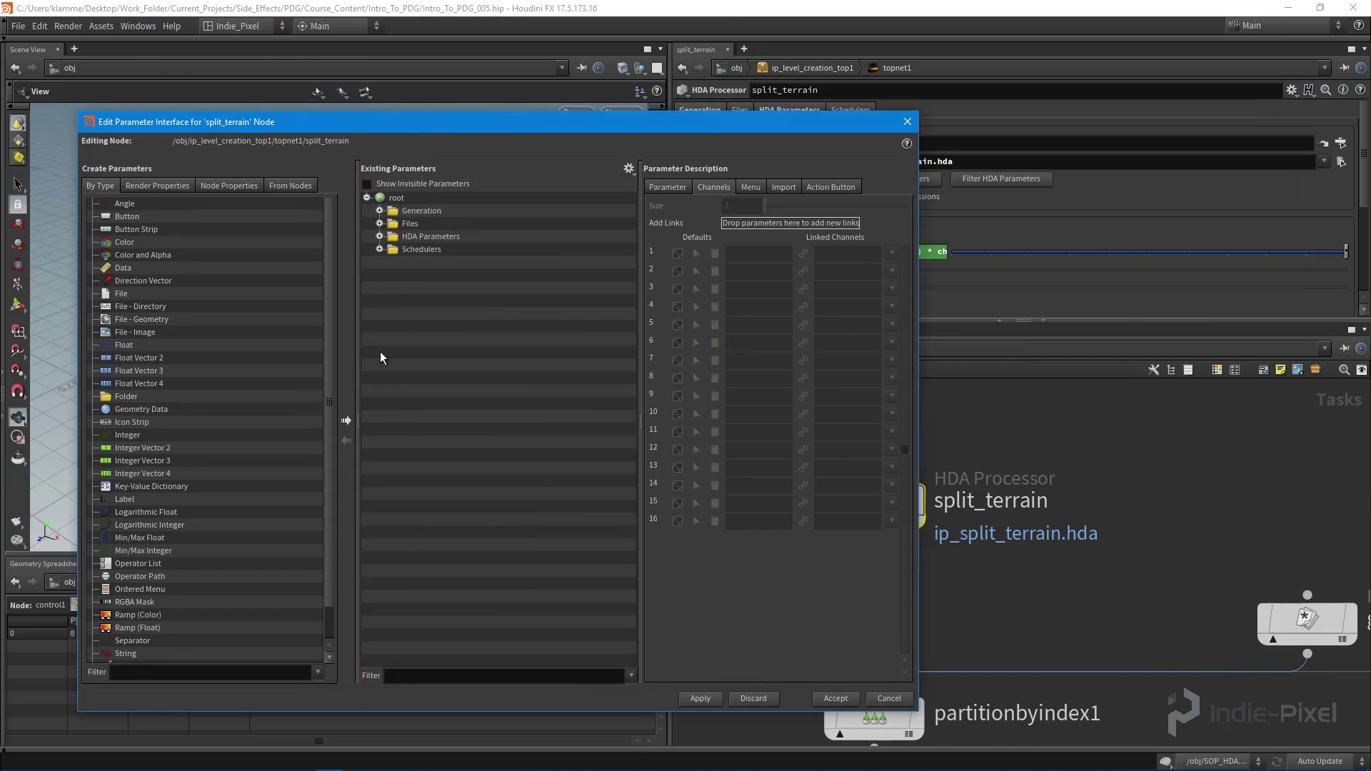
{"action": "scroll", "coordinate": [191, 600], "scroll_direction": "down", "scroll_amount": 2}
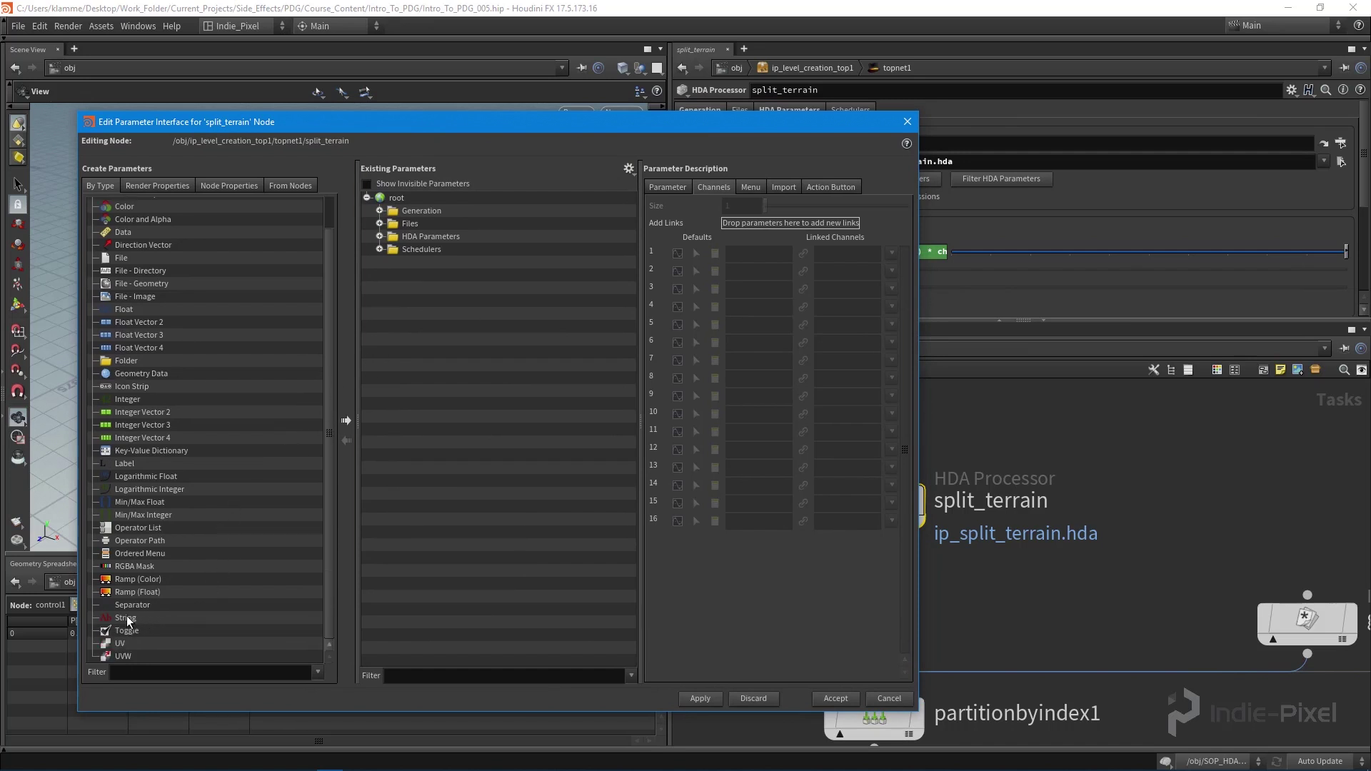
{"action": "left_click_drag", "start_coordinate": [128, 620], "coordinate": [428, 203]}
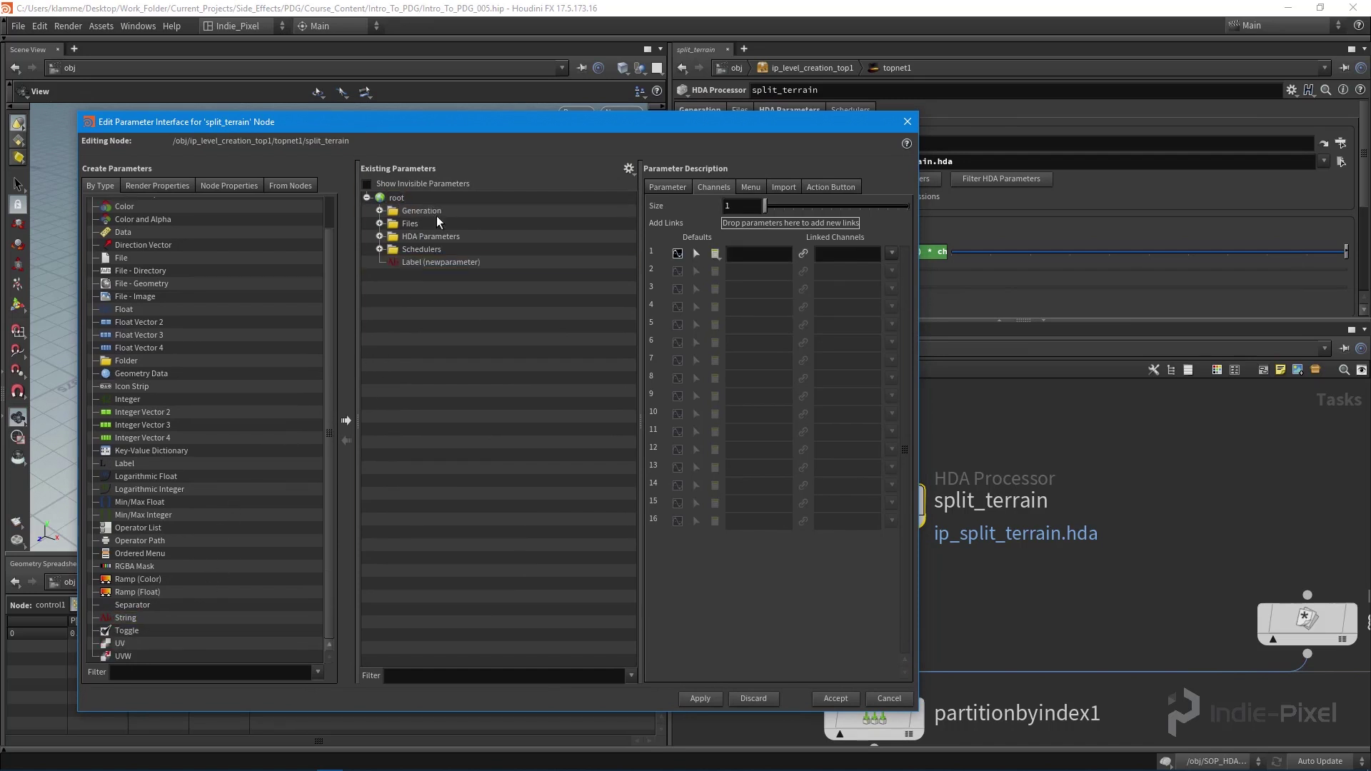
{"action": "left_click_drag", "start_coordinate": [422, 260], "coordinate": [427, 207]}
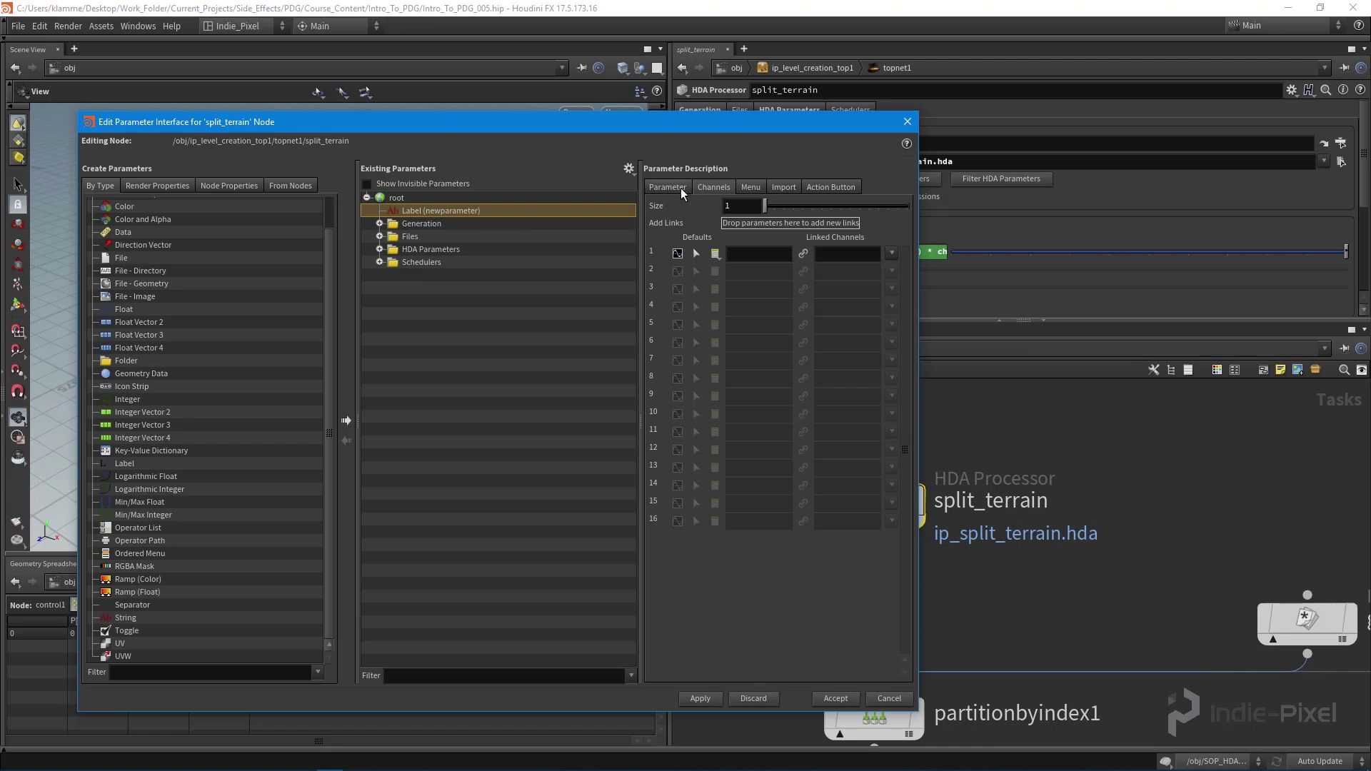
Step: Name the parameter henginedata and label it 'HEngine Data'
{"action": "double_click", "coordinate": [830, 208]}
{"action": "type", "text": "hengi"}
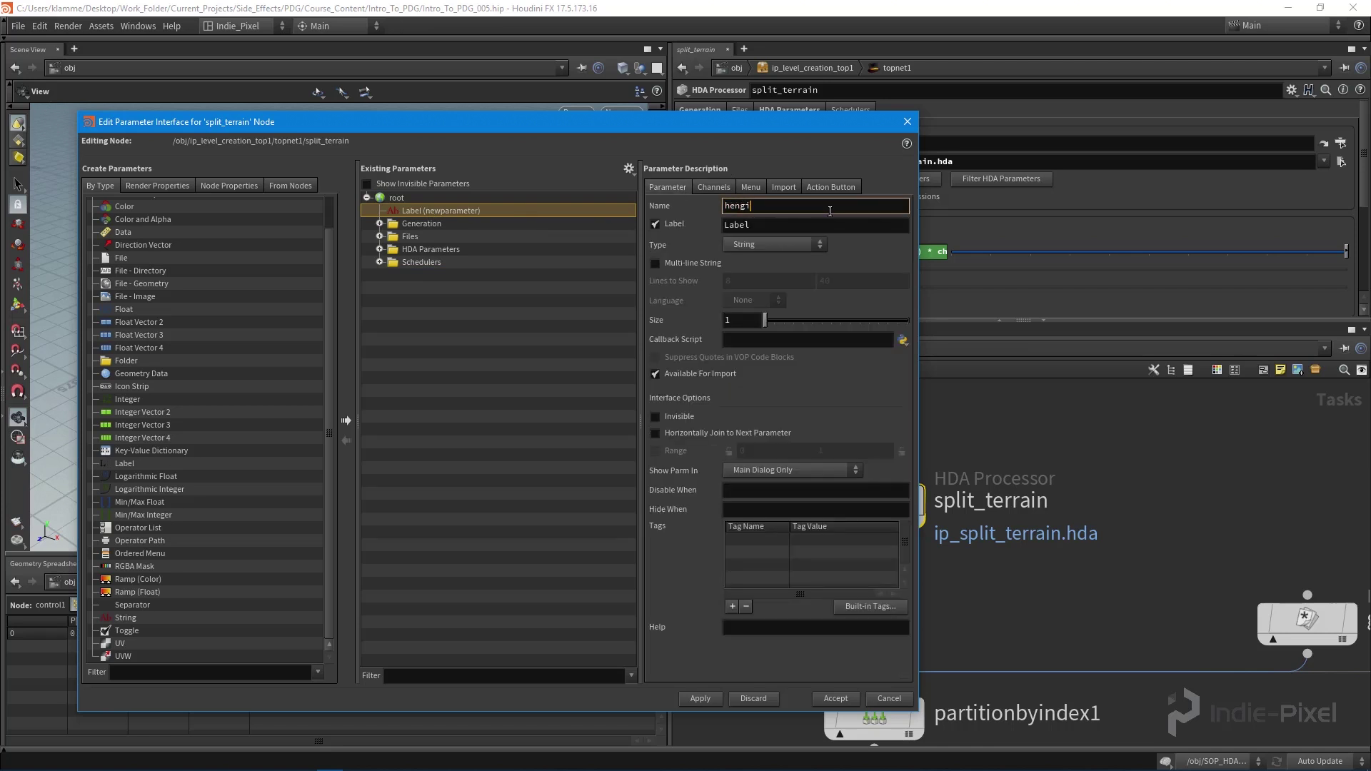
{"action": "type", "text": "nedata"}
{"action": "key", "text": "Return"}
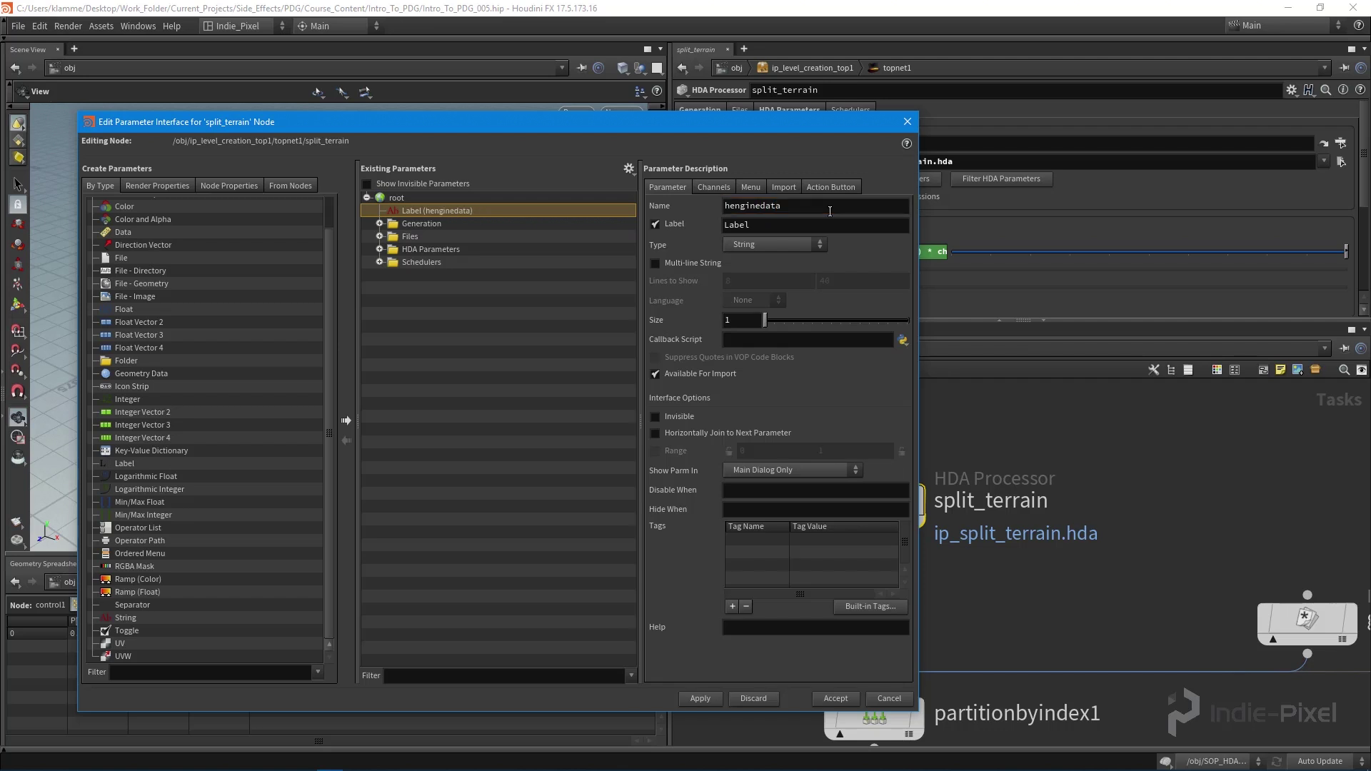
{"action": "left_click", "coordinate": [828, 223]}
{"action": "key", "text": "BackSpace"}
{"action": "key", "text": "BackSpace"}
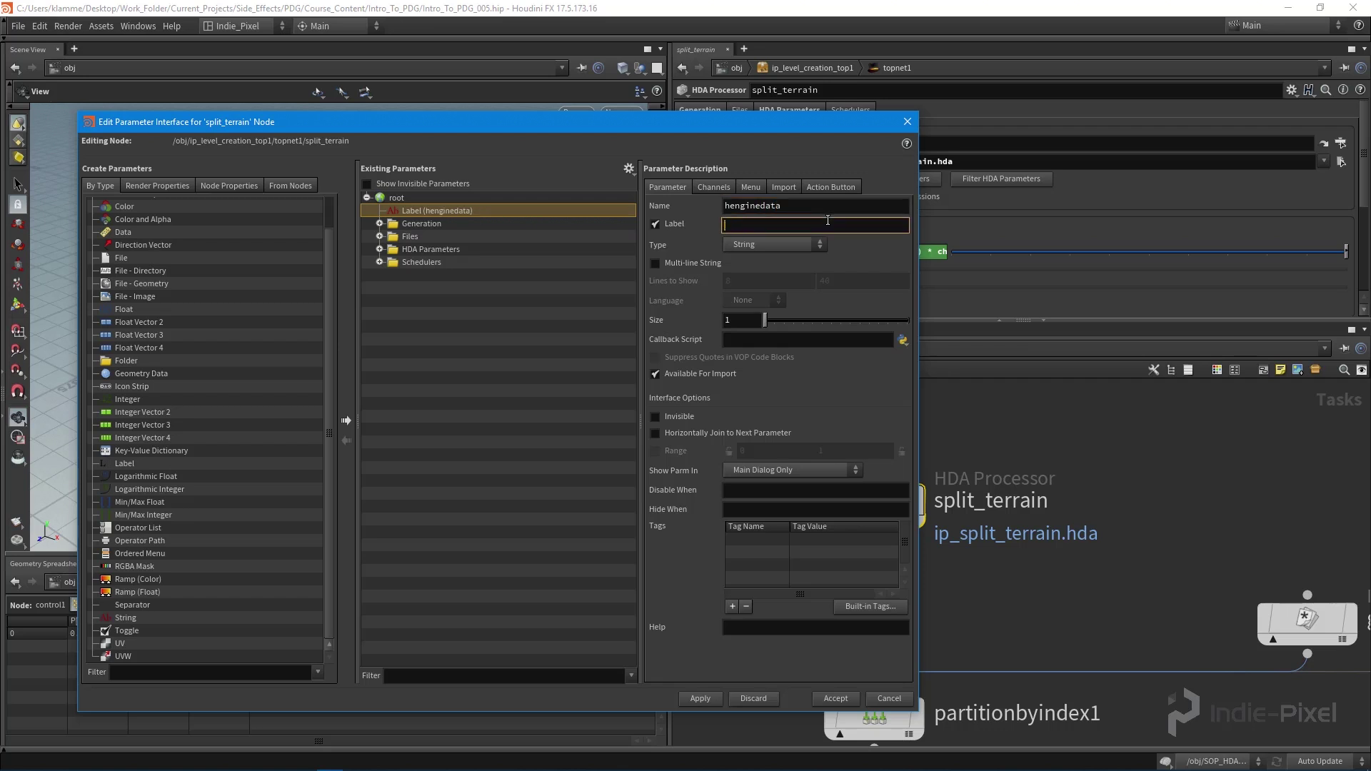
{"action": "type", "text": "HEngine Data"}
{"action": "key", "text": "Return"}
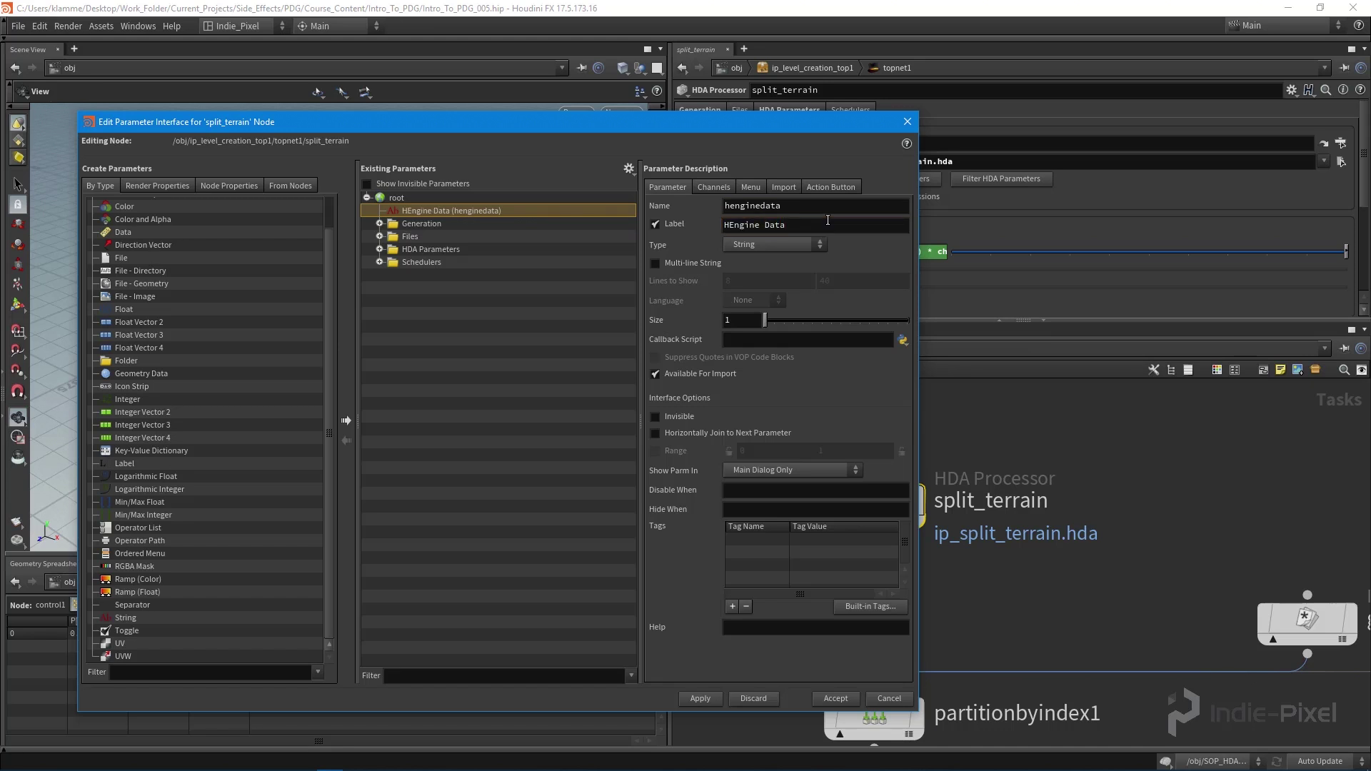
Step: Set its default value to show,autoload and apply it to split_terrain
{"action": "left_click", "coordinate": [728, 186]}
{"action": "left_click_drag", "start_coordinate": [731, 120], "coordinate": [727, 113]}
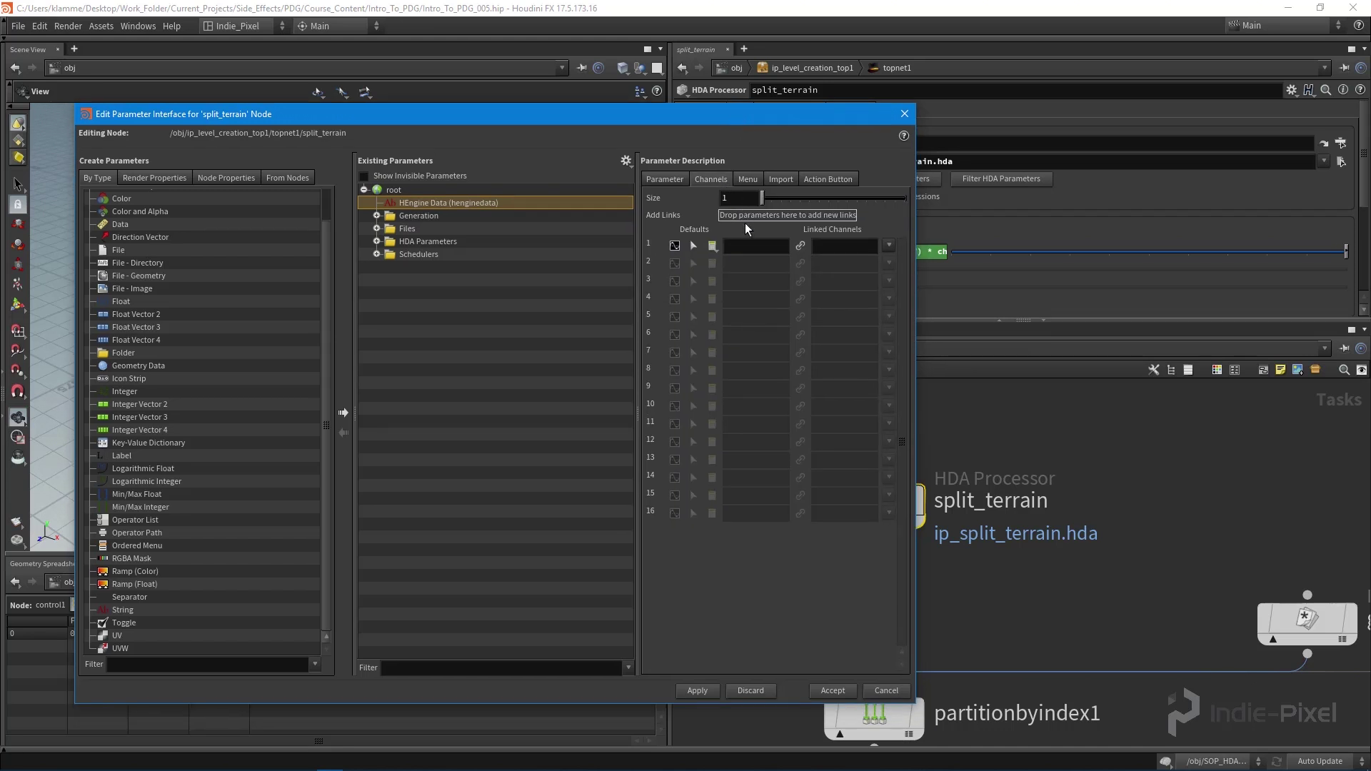
{"action": "left_click", "coordinate": [749, 245]}
{"action": "type", "text": "show_autoload"}
{"action": "left_click", "coordinate": [697, 690]}
Step: Accept the parameter interface changes, frame the topnet1 network and box-select groups of nodes
{"action": "left_click", "coordinate": [832, 691]}
{"action": "scroll", "coordinate": [977, 624], "scroll_direction": "down", "scroll_amount": 3}
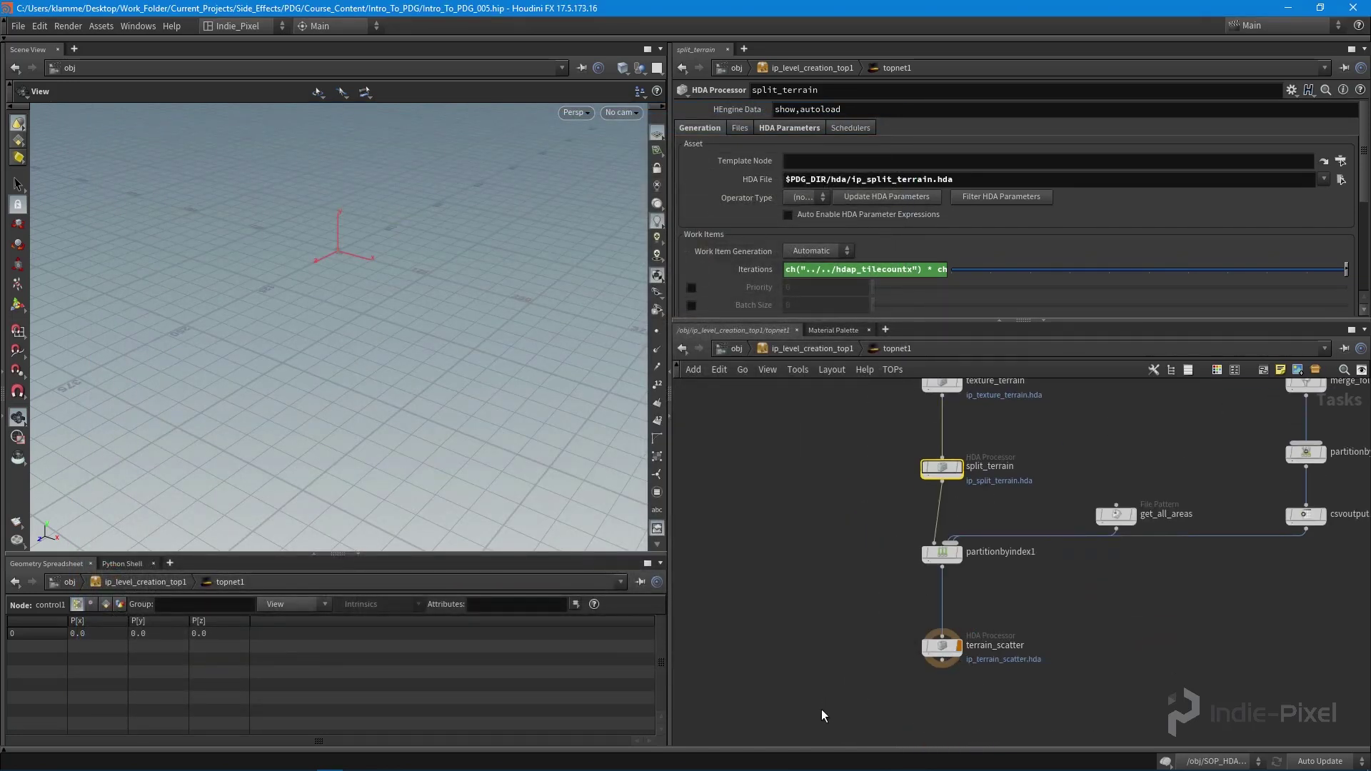
{"action": "left_click_drag", "start_coordinate": [886, 689], "coordinate": [1116, 626]}
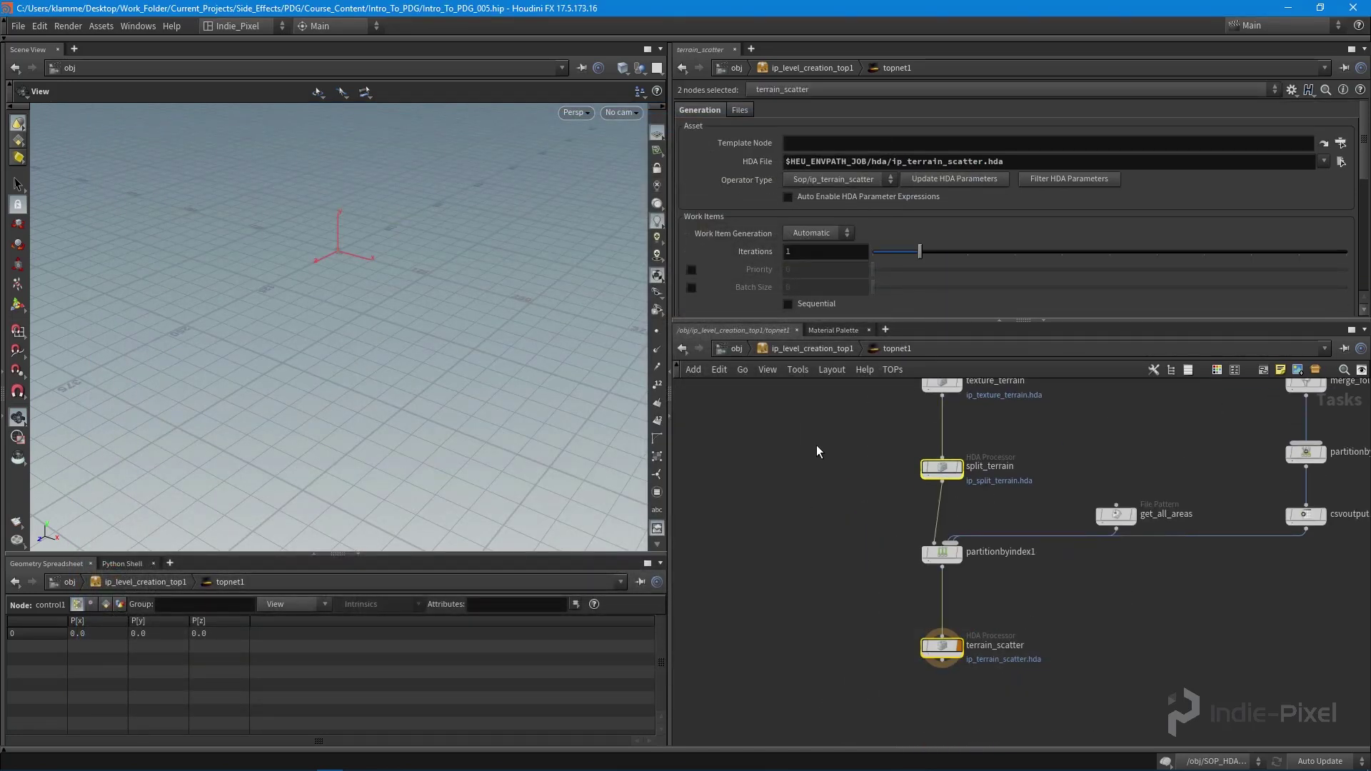
{"action": "key", "text": "h"}
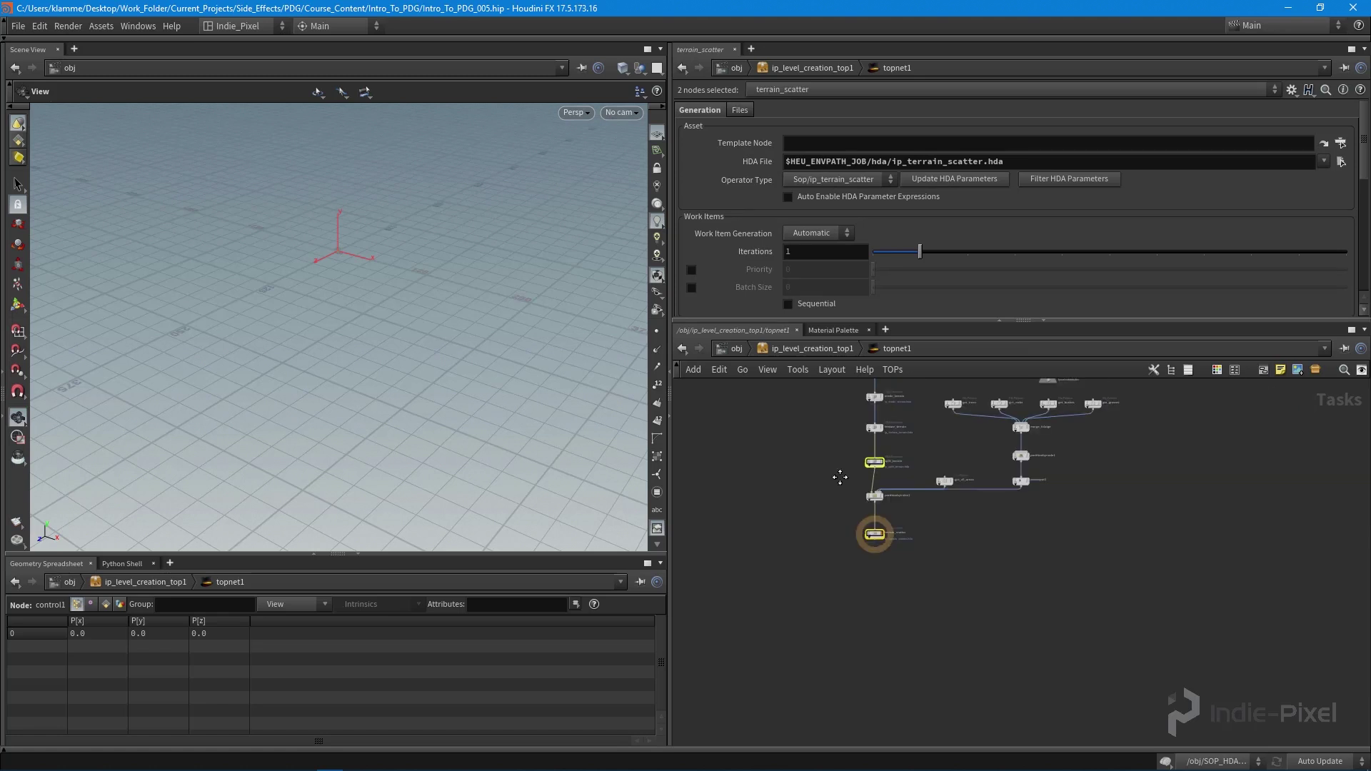
{"action": "left_click_drag", "start_coordinate": [783, 411], "coordinate": [1134, 590]}
{"action": "left_click_drag", "start_coordinate": [1169, 510], "coordinate": [926, 695]}
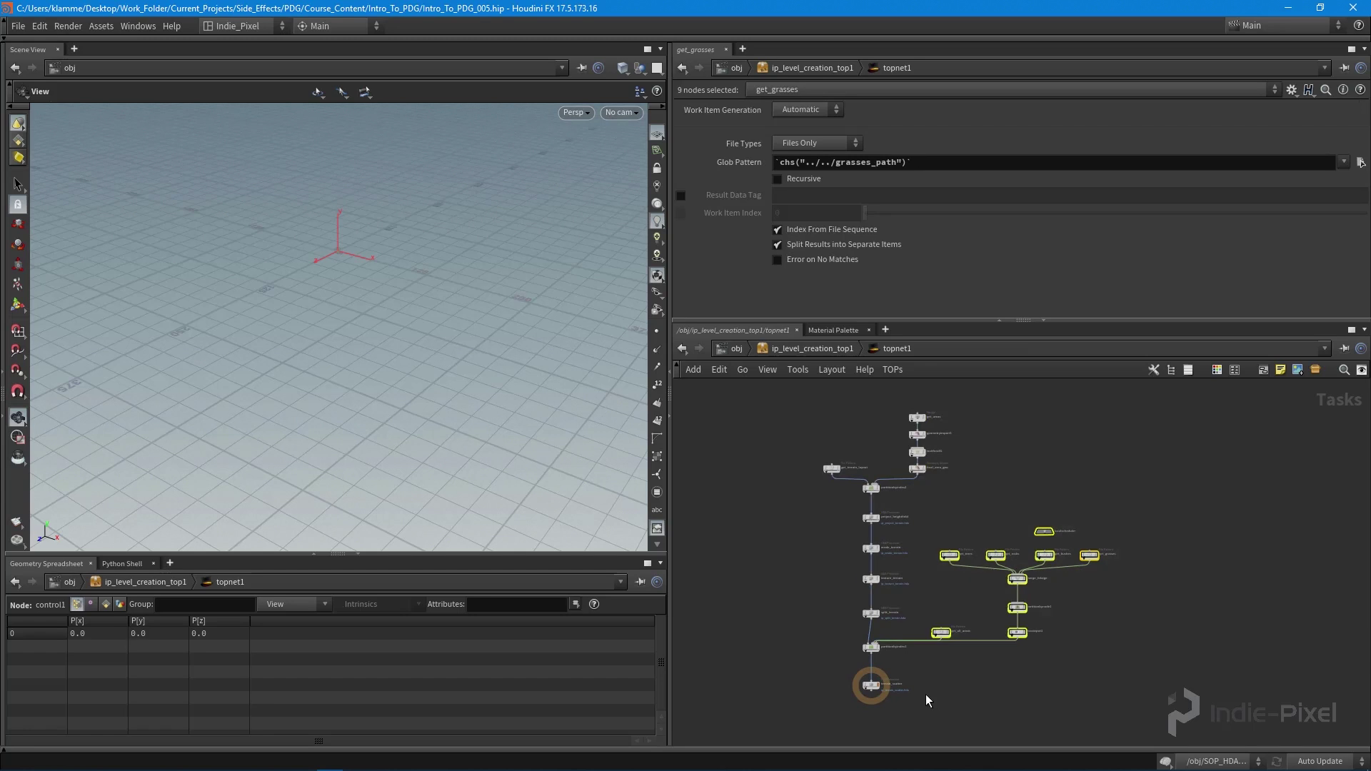
{"action": "left_click_drag", "start_coordinate": [781, 580], "coordinate": [884, 634]}
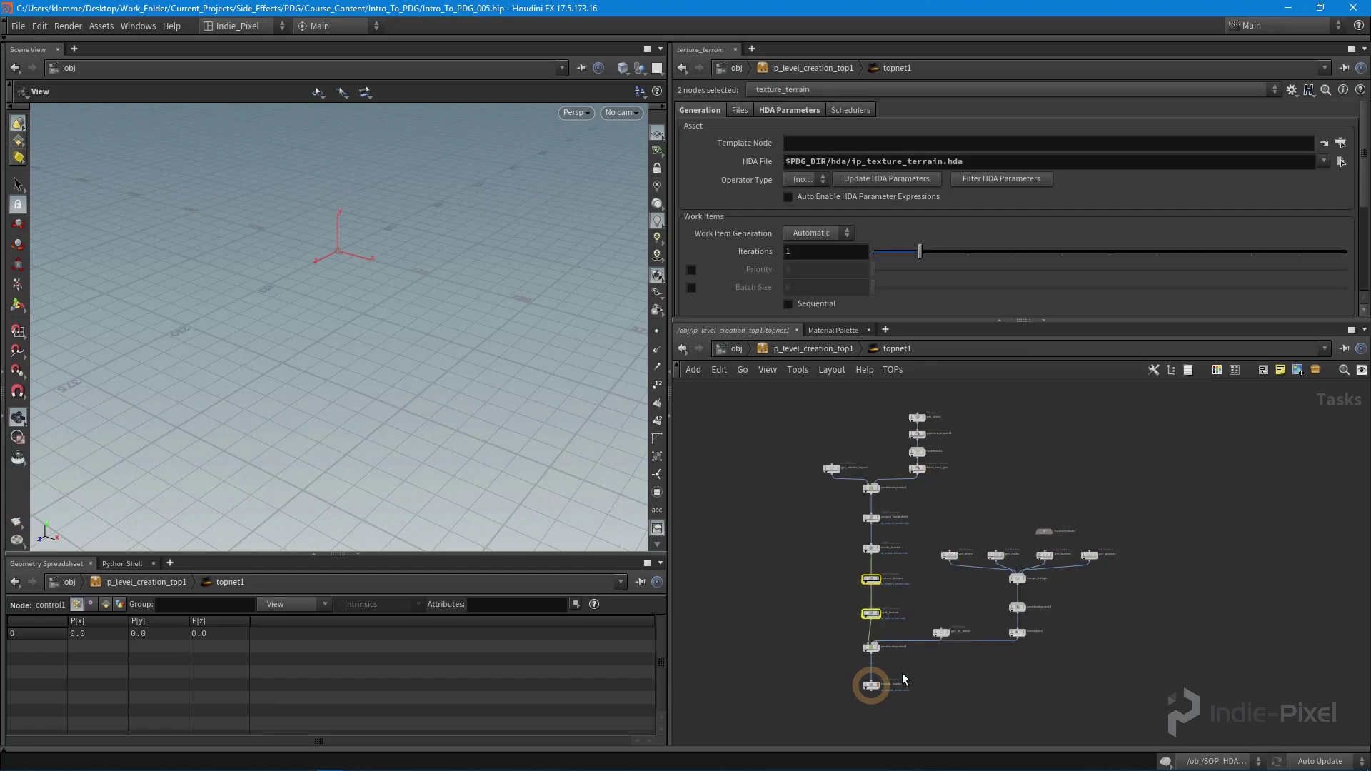
Step: Select split_terrain and terrain_scatter, view the whole TOP graph, then return to object level
{"action": "left_click", "coordinate": [872, 615]}
{"action": "left_click", "coordinate": [871, 686], "text": "shift"}
{"action": "scroll", "coordinate": [821, 722], "scroll_direction": "up", "scroll_amount": 5}
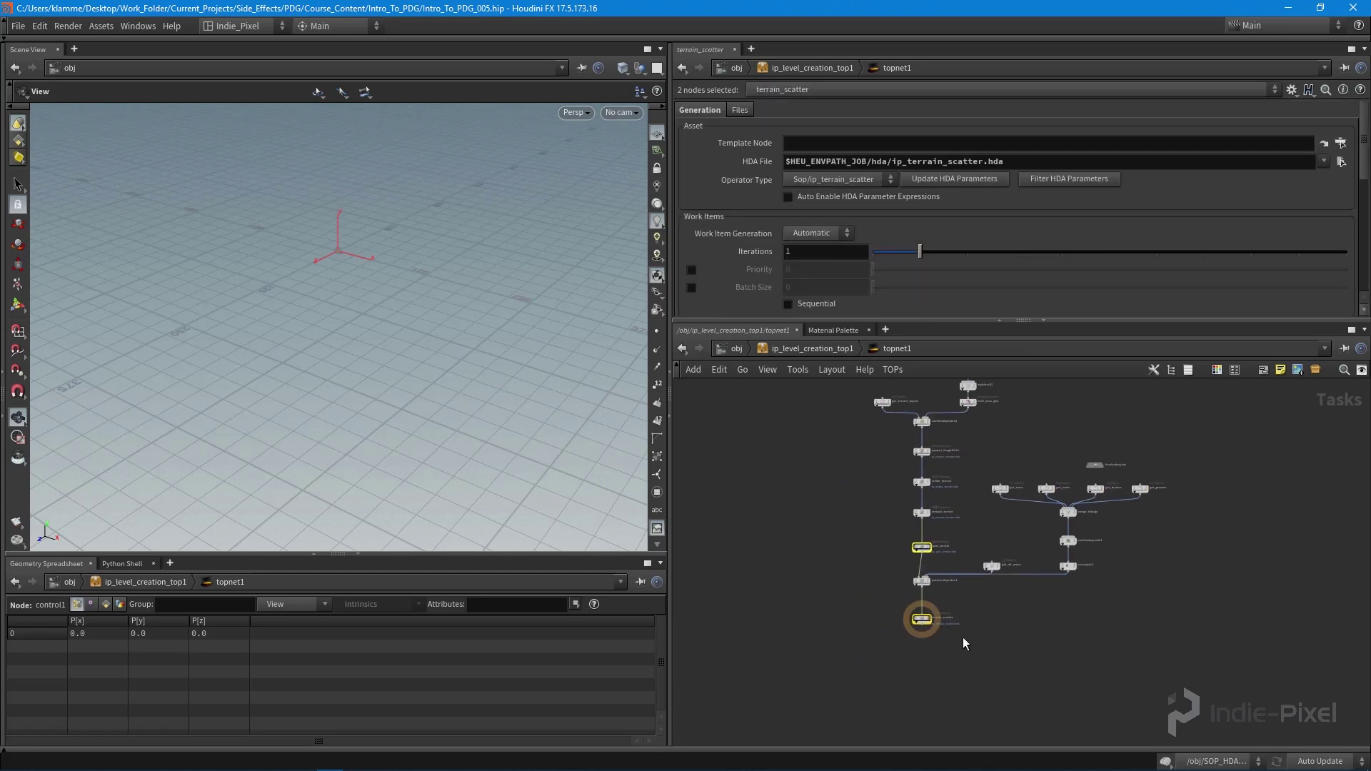
{"action": "scroll", "coordinate": [998, 586], "scroll_direction": "up", "scroll_amount": 2}
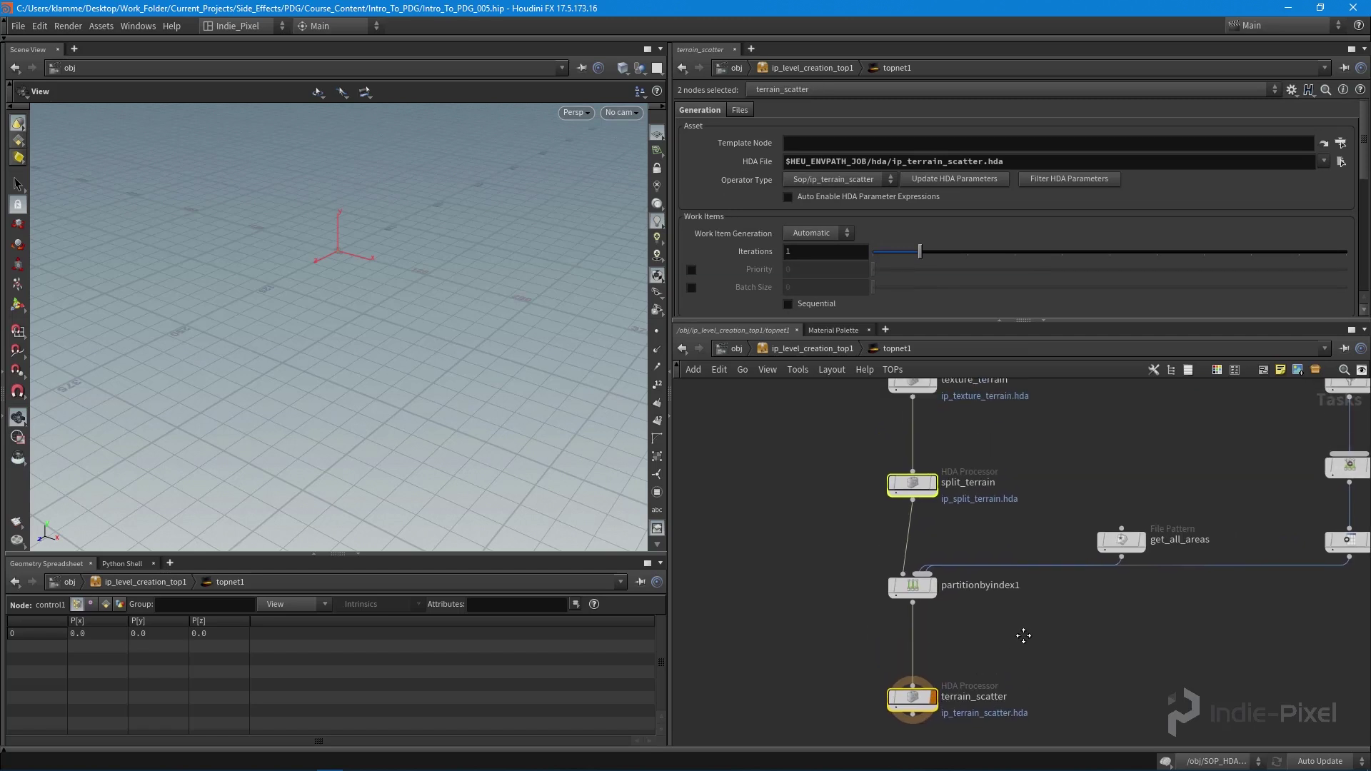
{"action": "scroll", "coordinate": [1070, 637], "scroll_direction": "down", "scroll_amount": 5}
{"action": "middle_click_drag", "start_coordinate": [1070, 637], "coordinate": [1081, 667]}
{"action": "key", "text": "u"}
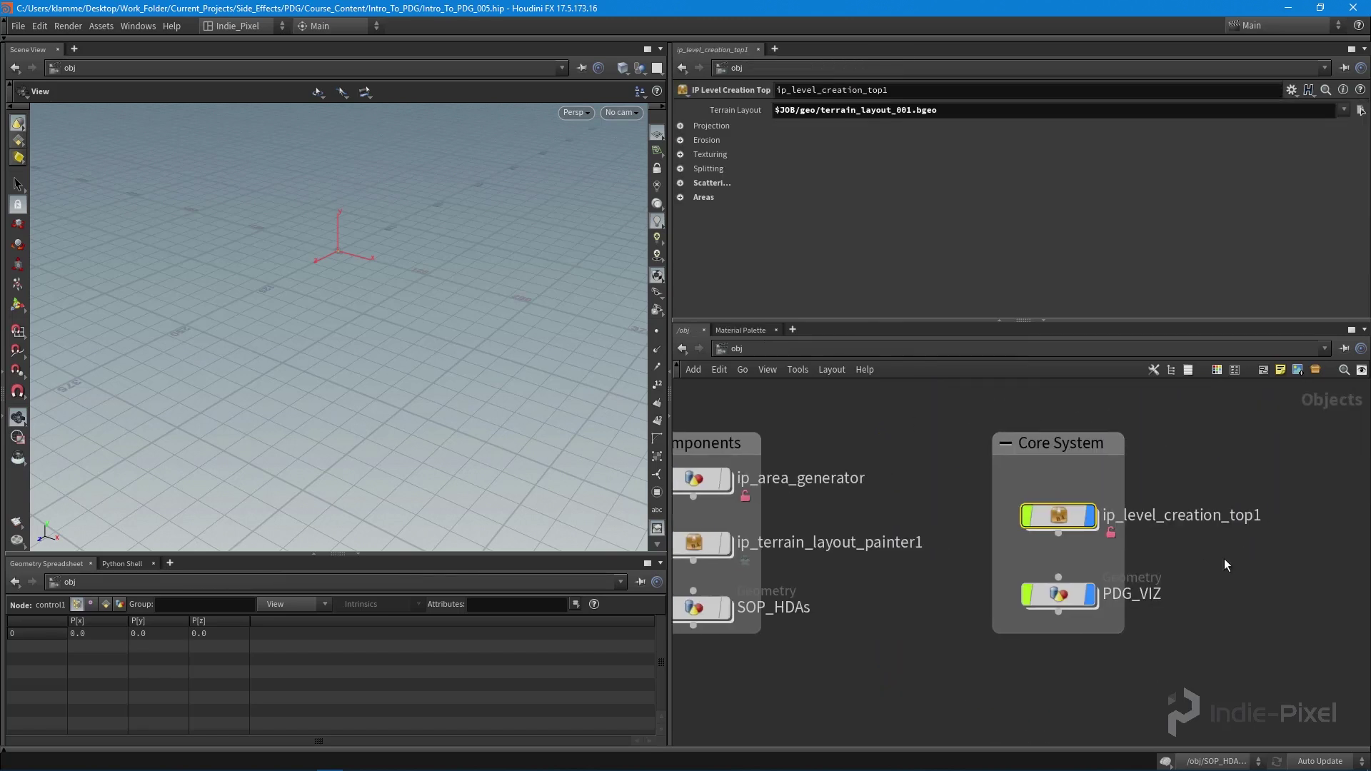
Step: Save the ip_level_creation_top asset and paste it over the old copy in Unity's TOPs folder
{"action": "right_click", "coordinate": [1049, 517]}
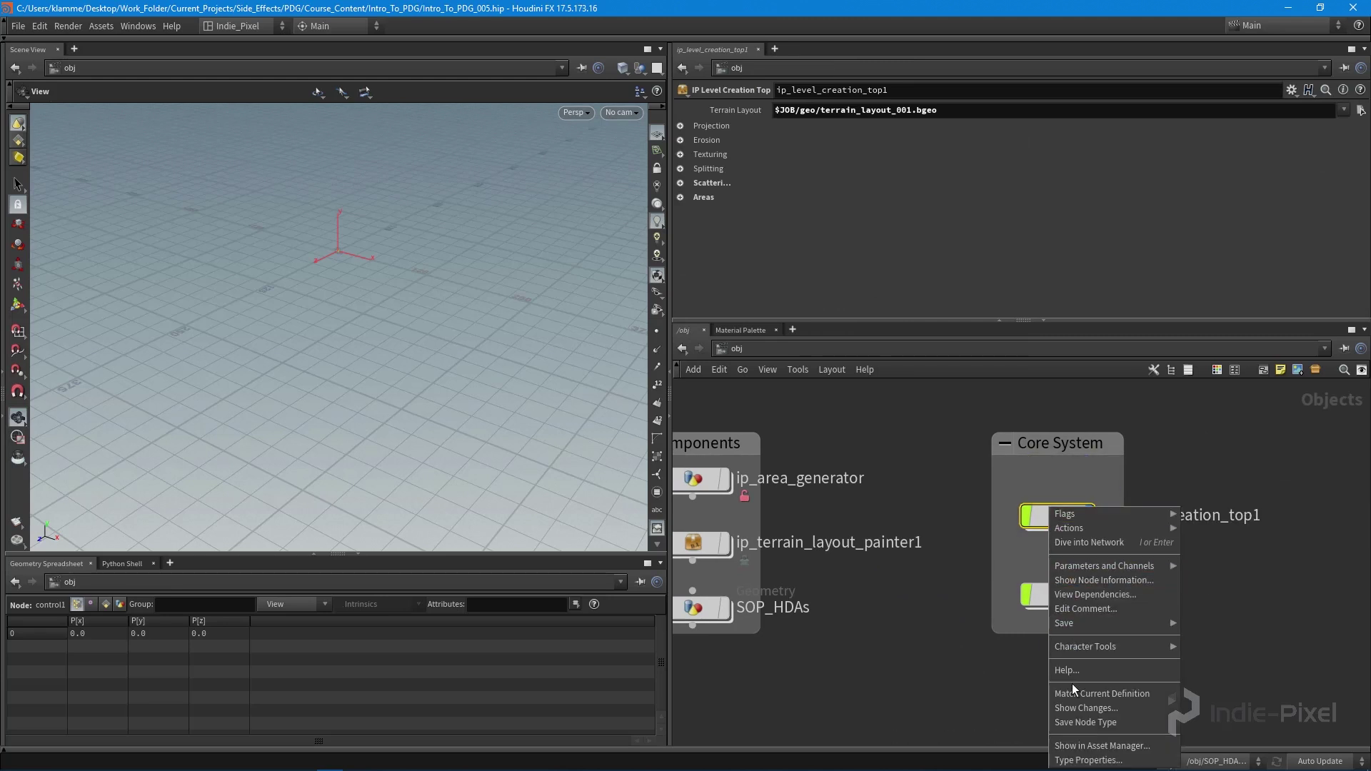
{"action": "left_click", "coordinate": [1074, 723]}
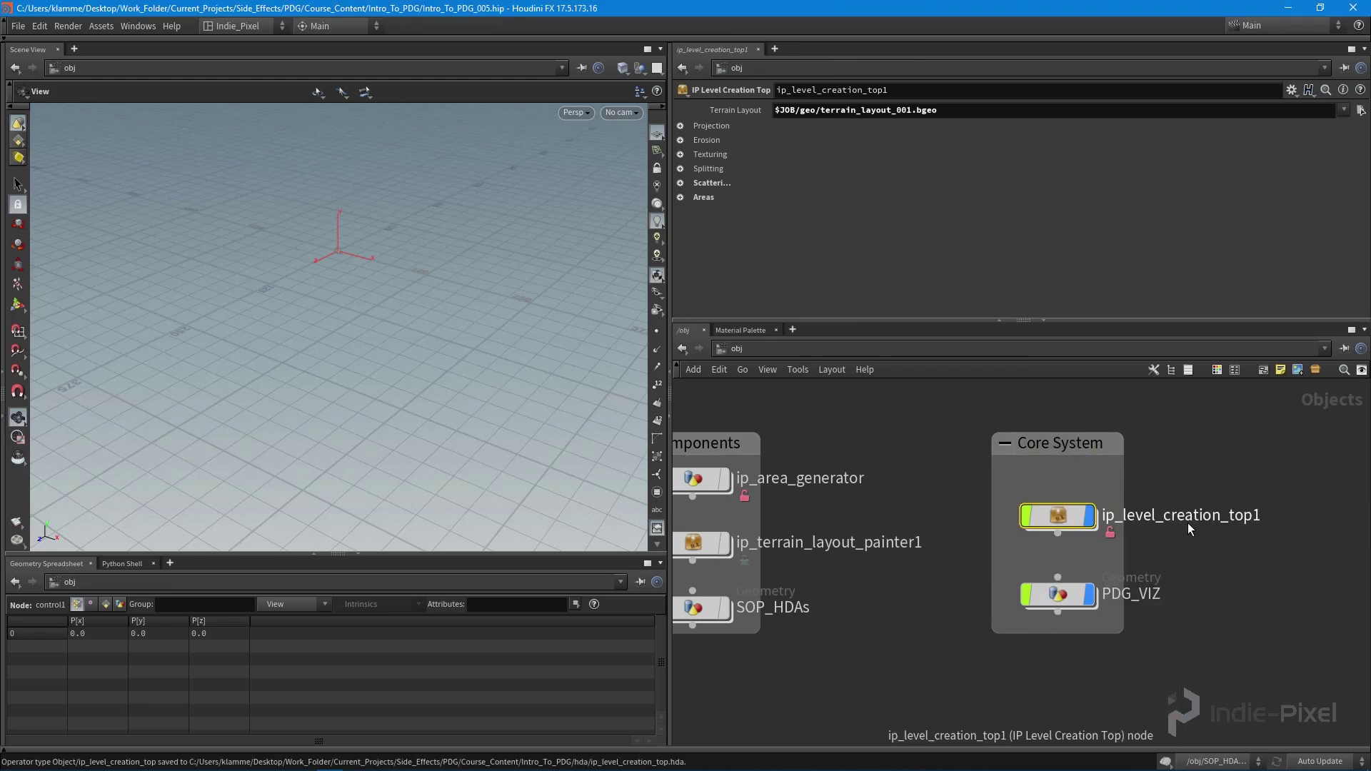
{"action": "left_click", "coordinate": [92, 761]}
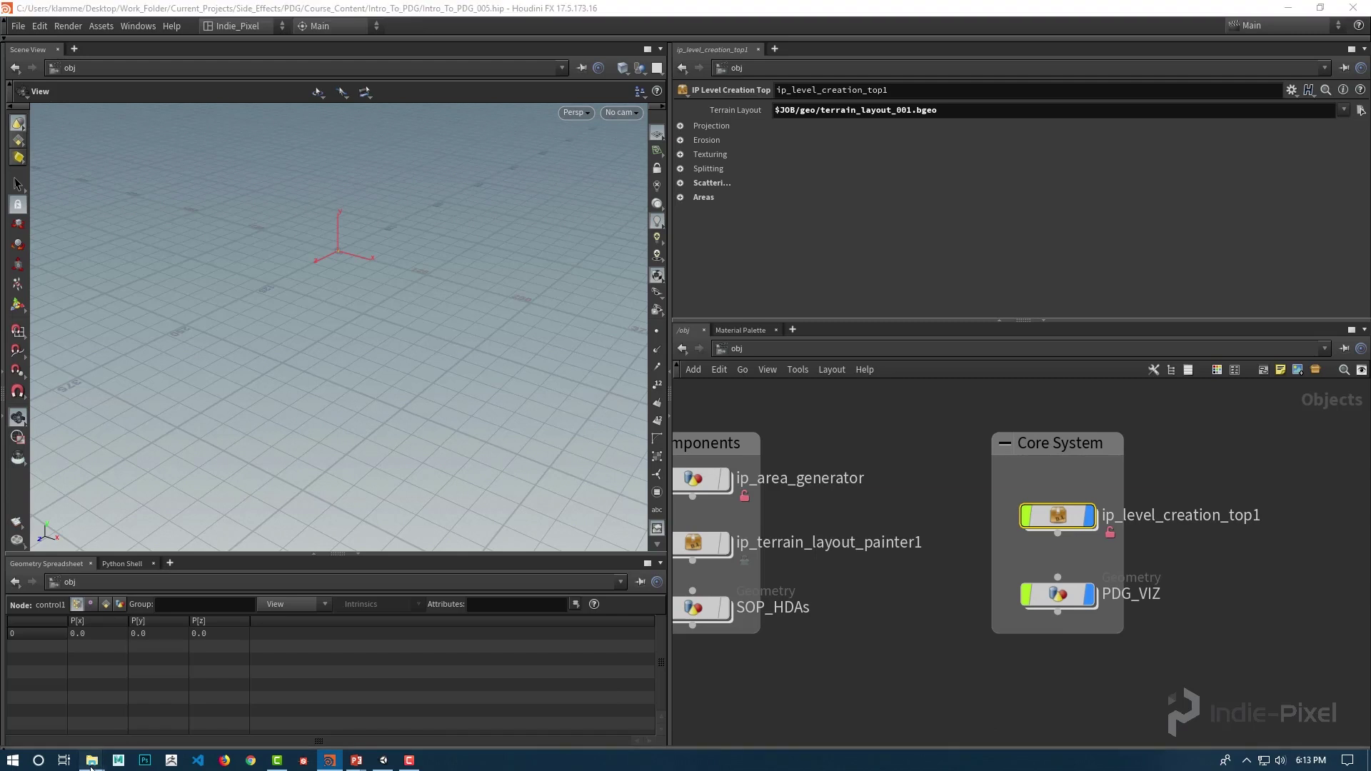
{"action": "left_click", "coordinate": [189, 688]}
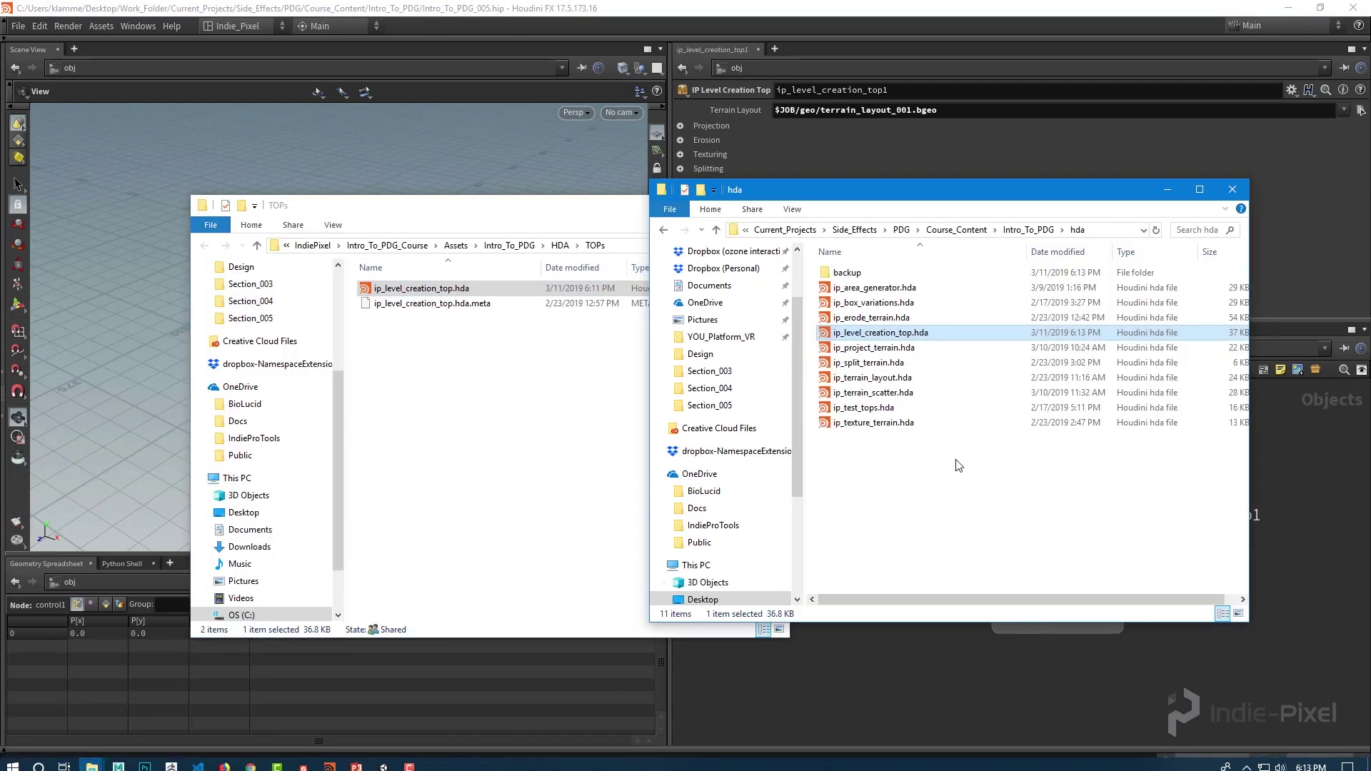
{"action": "left_click", "coordinate": [440, 411]}
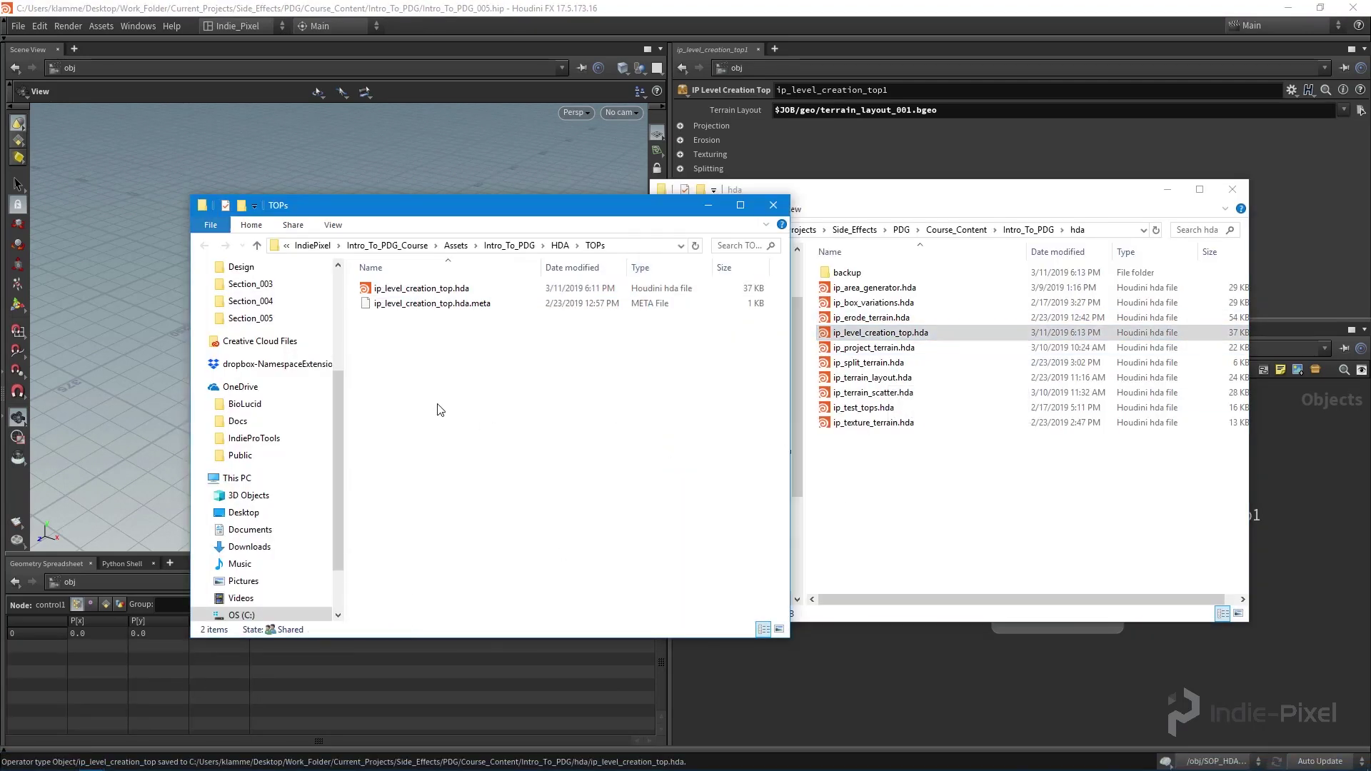
{"action": "key", "text": "ctrl+v"}
{"action": "left_click", "coordinate": [628, 290]}
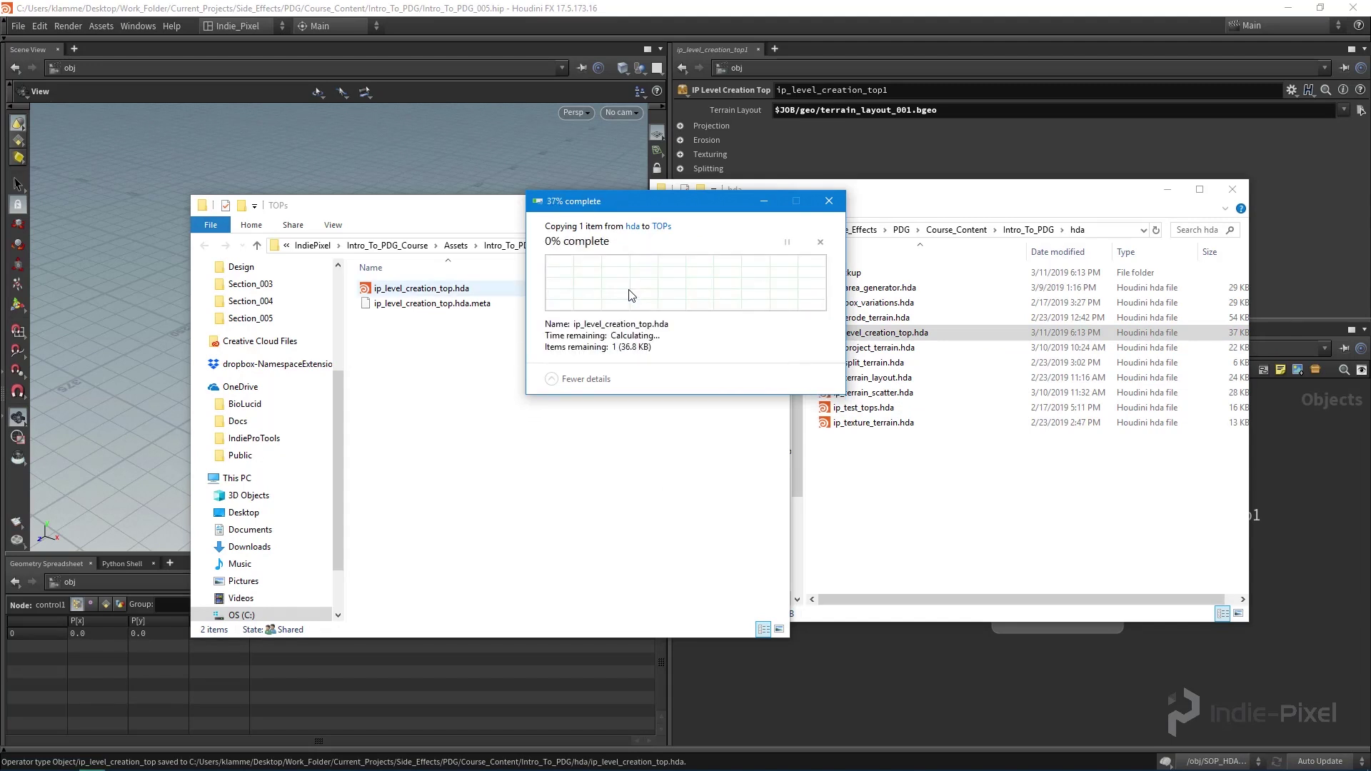
{"action": "left_click", "coordinate": [383, 761]}
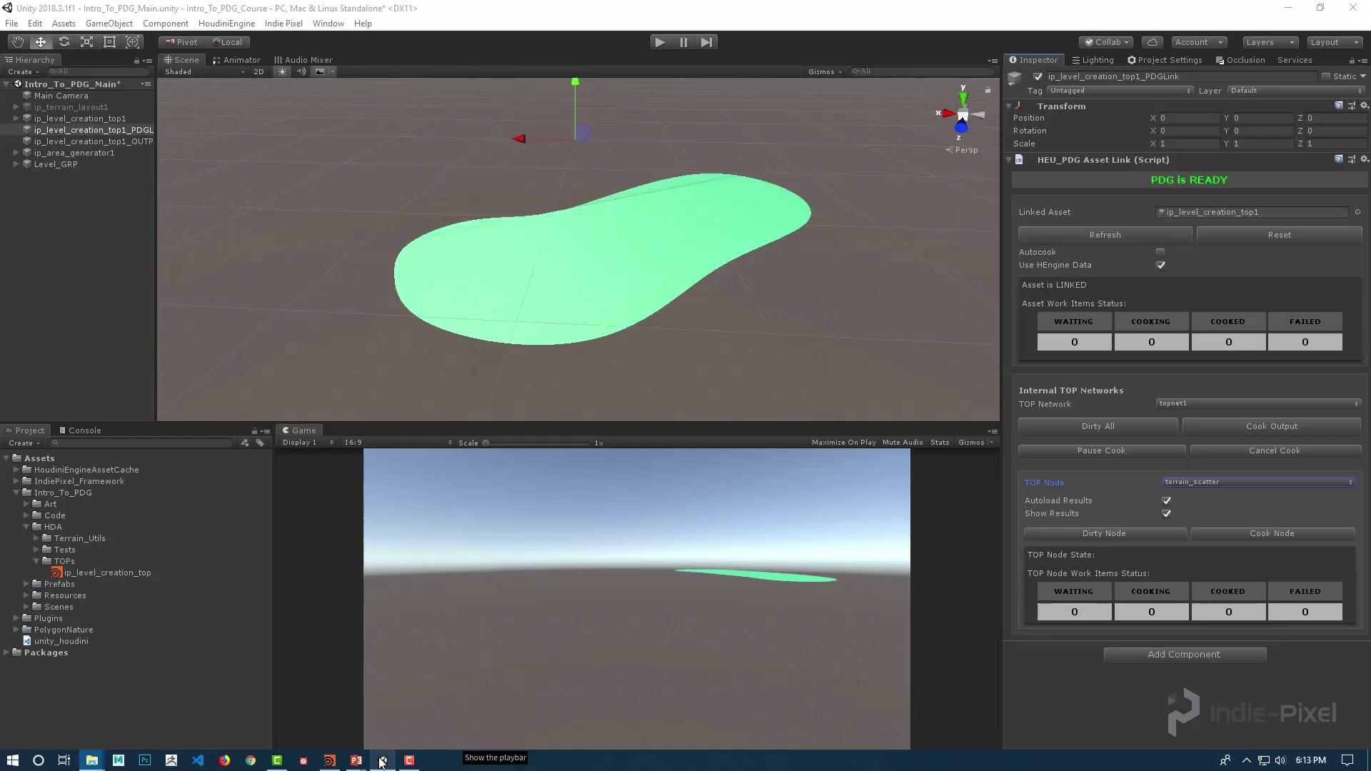
Step: Rebuild ip_level_creation_top1 and set its Areas input to HDA, with ip_area_generator1 as Input 1
{"action": "left_click", "coordinate": [134, 118]}
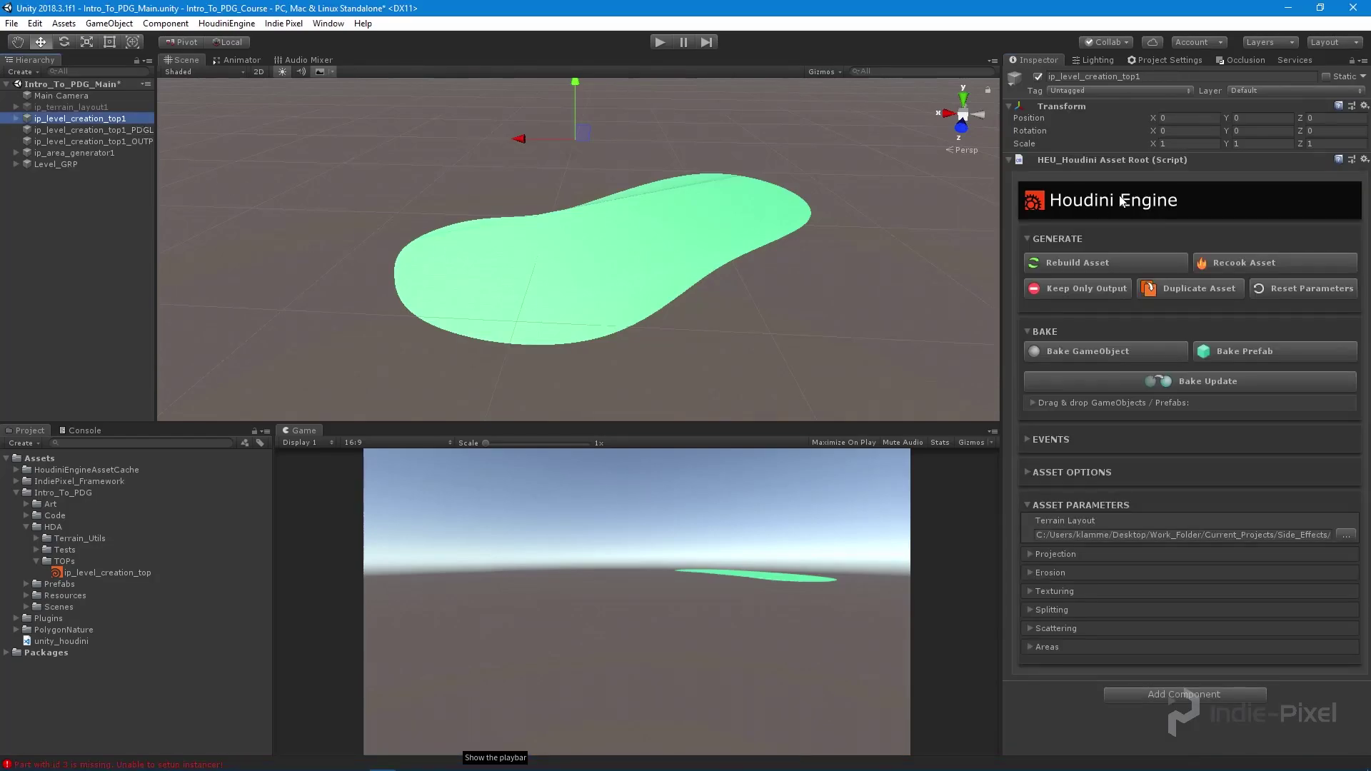
{"action": "left_click", "coordinate": [1103, 269]}
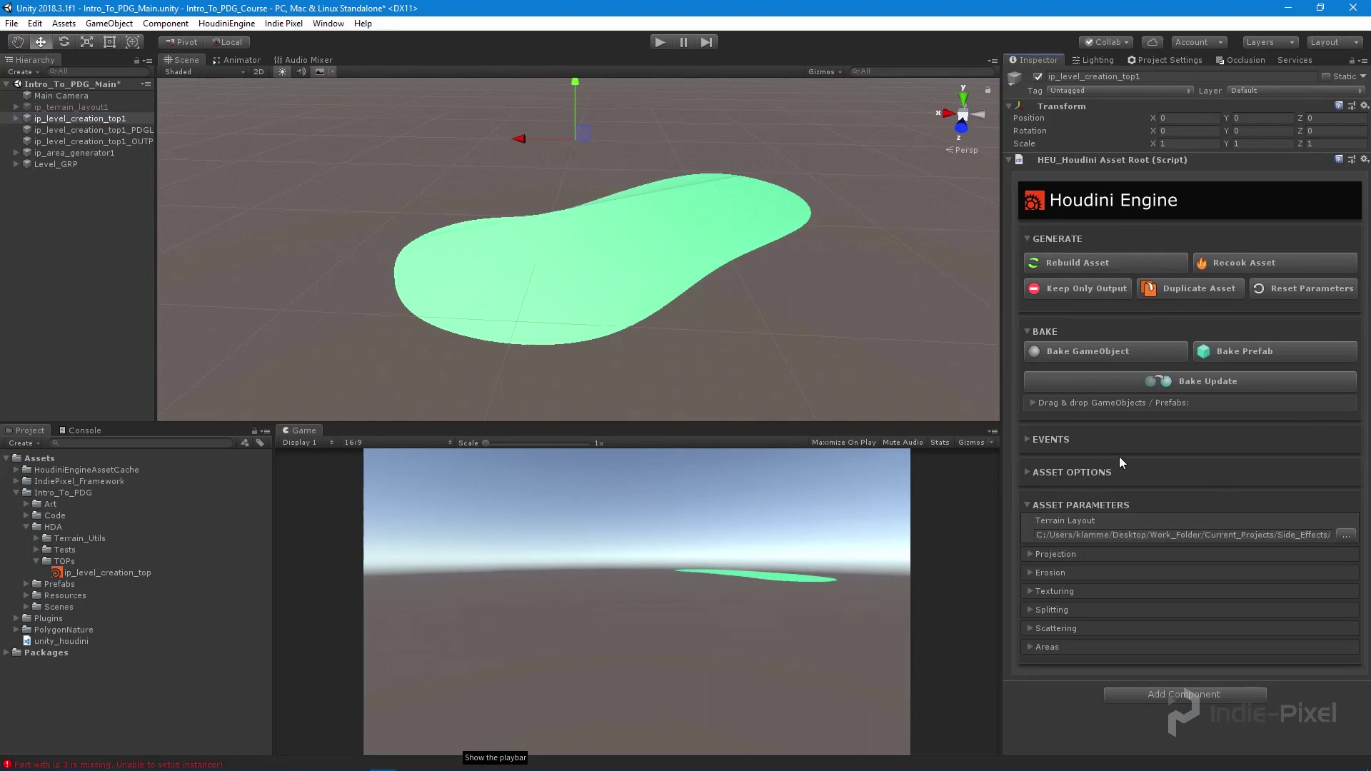
{"action": "left_click", "coordinate": [1031, 652]}
{"action": "scroll", "coordinate": [1232, 609], "scroll_direction": "down", "scroll_amount": 3}
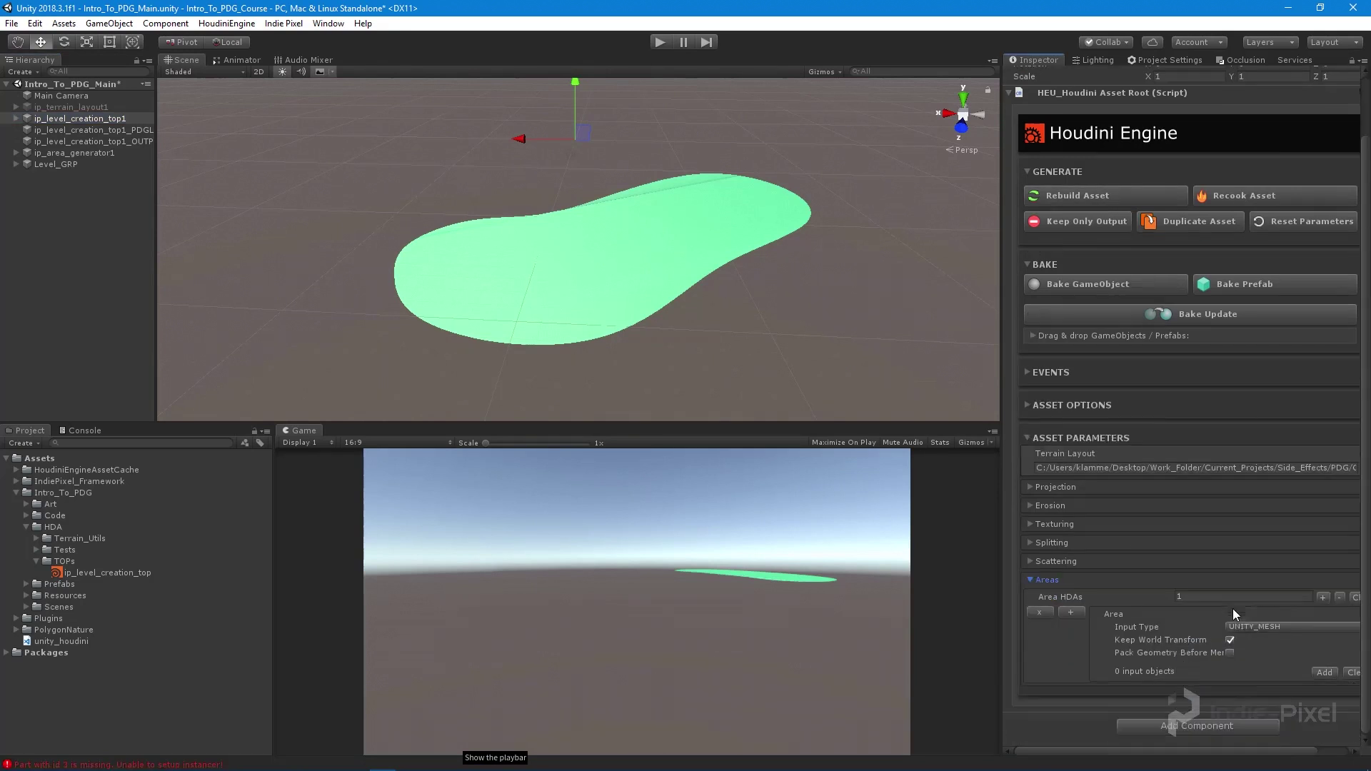
{"action": "left_click", "coordinate": [1279, 626]}
{"action": "left_click", "coordinate": [1265, 643]}
{"action": "left_click", "coordinate": [1325, 672]}
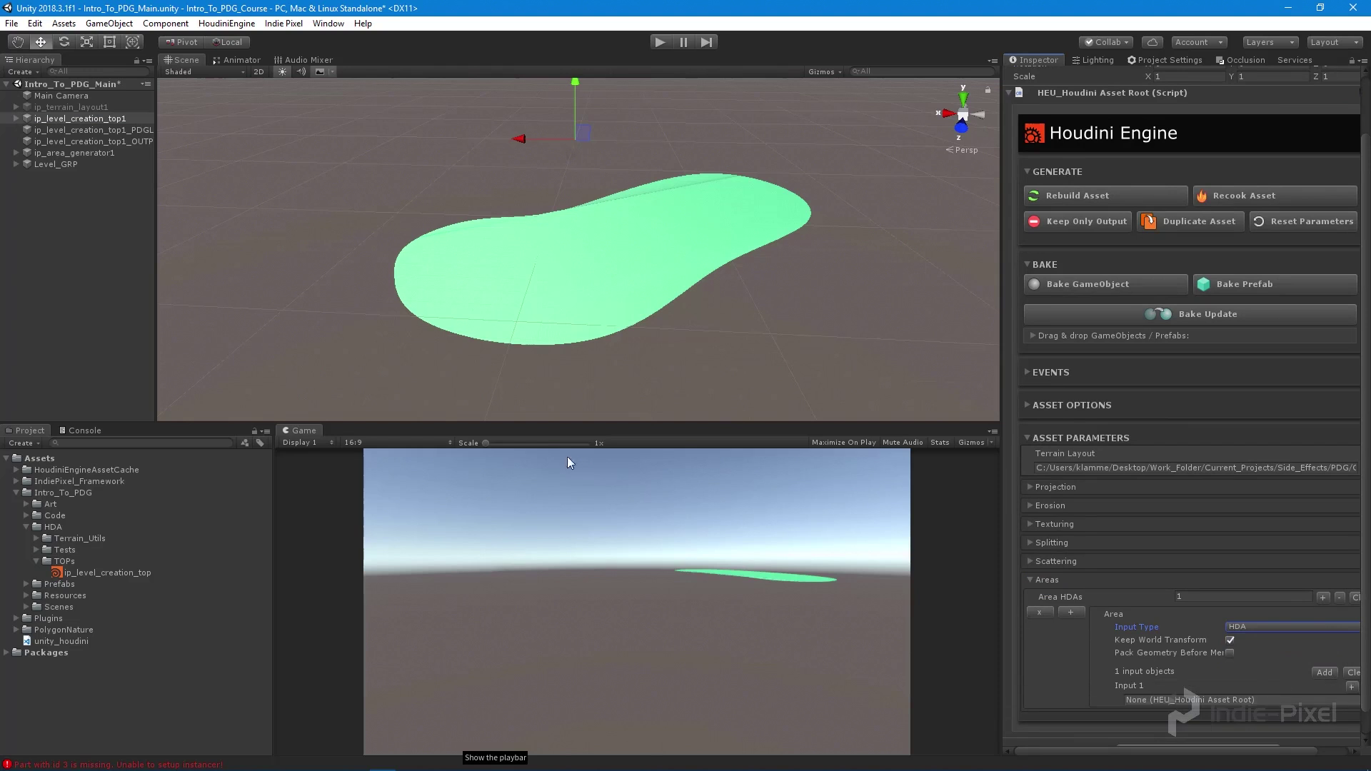
{"action": "left_click_drag", "start_coordinate": [86, 154], "coordinate": [1243, 707]}
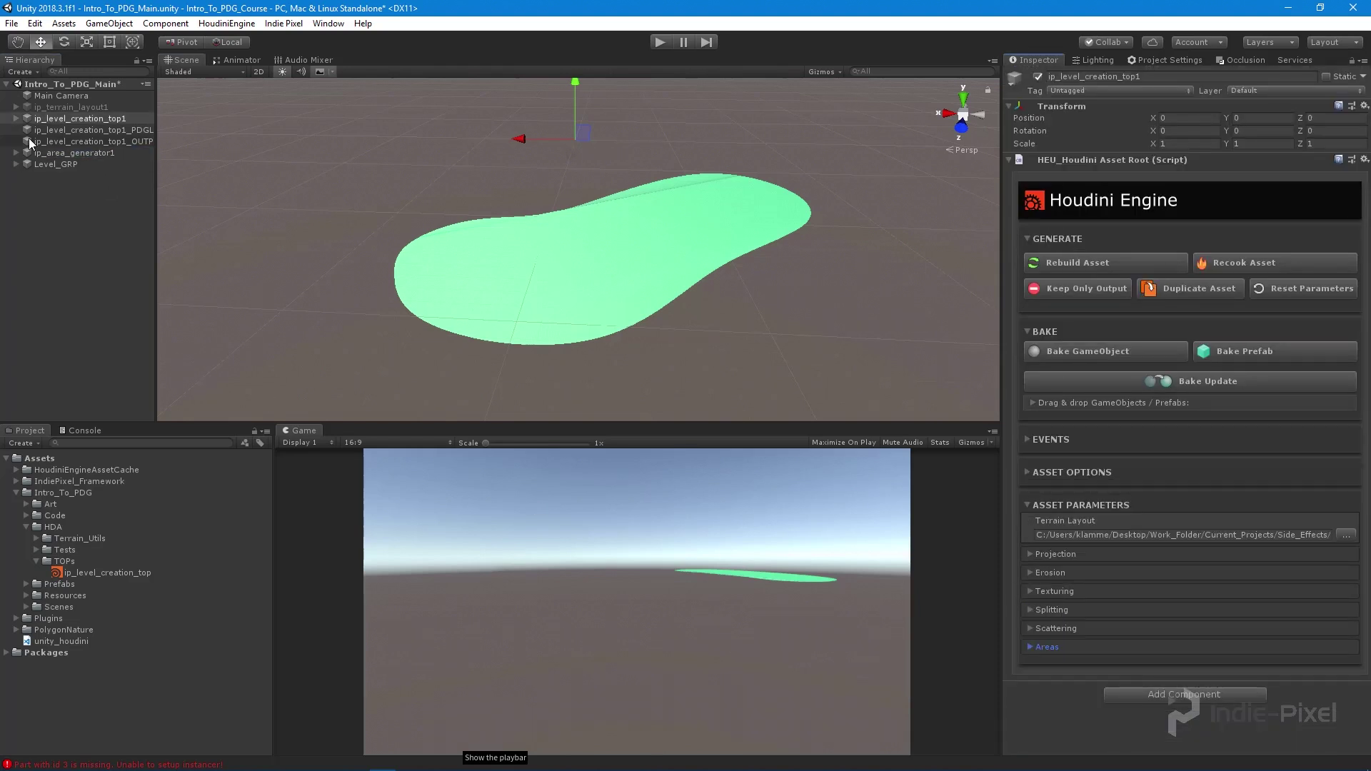
{"action": "left_click", "coordinate": [57, 131]}
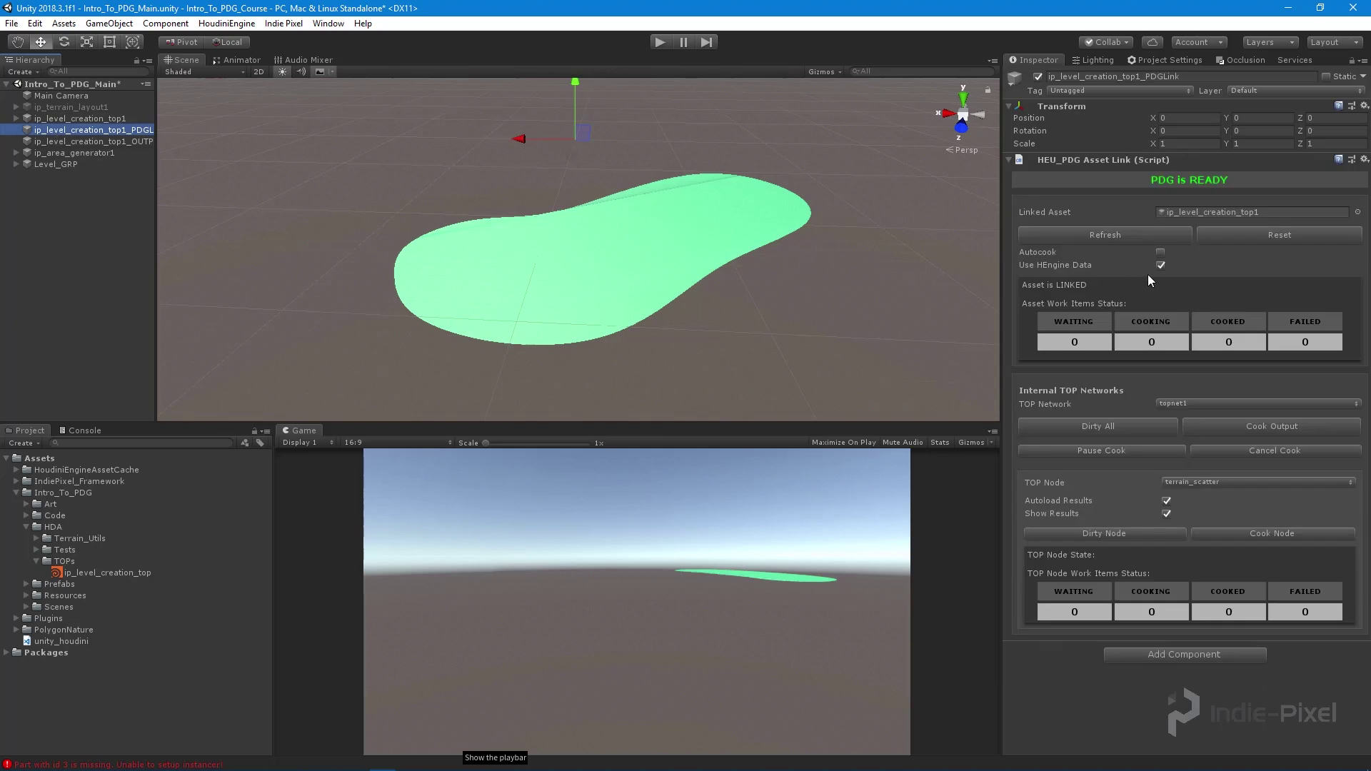
Step: Refresh the PDG asset link and try terrain_scatter and split_terrain as its TOP node
{"action": "left_click", "coordinate": [1113, 237]}
{"action": "left_click", "coordinate": [1189, 481]}
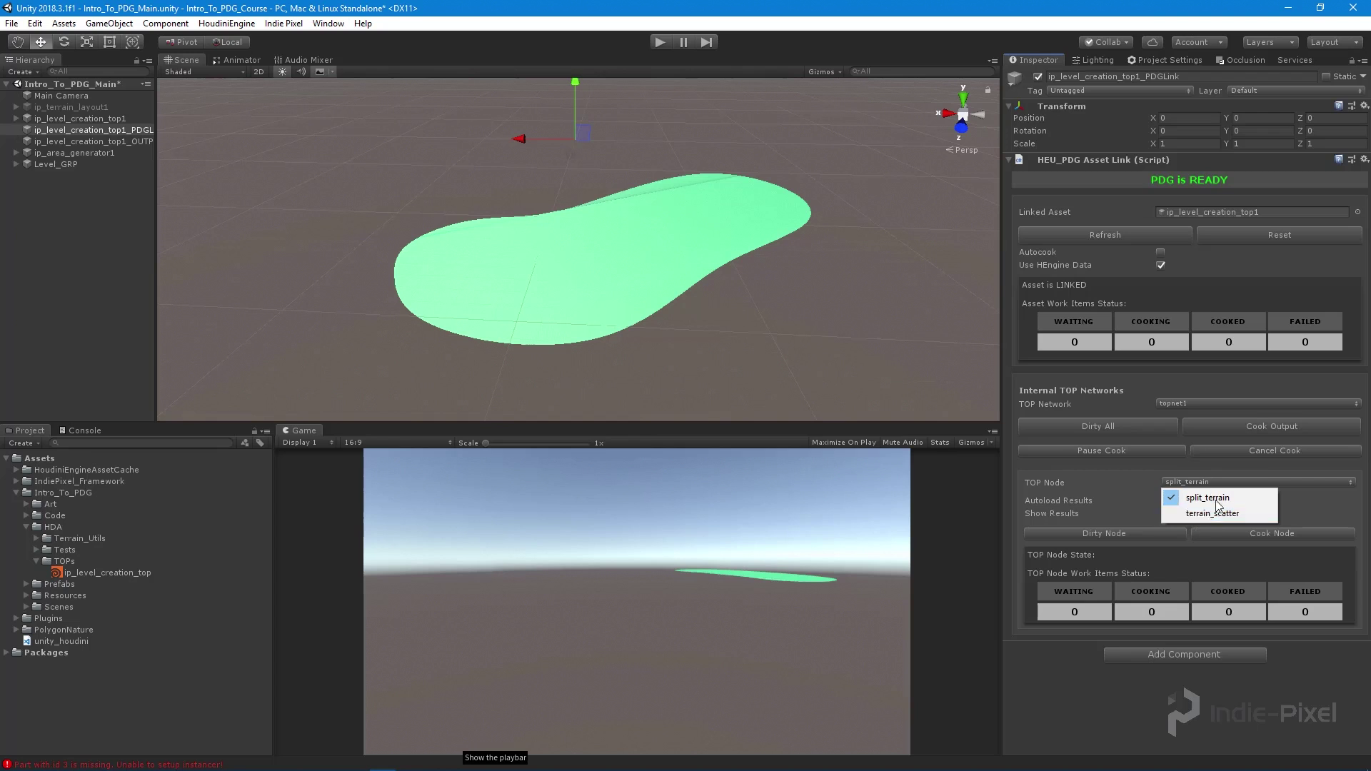
{"action": "left_click", "coordinate": [1194, 676]}
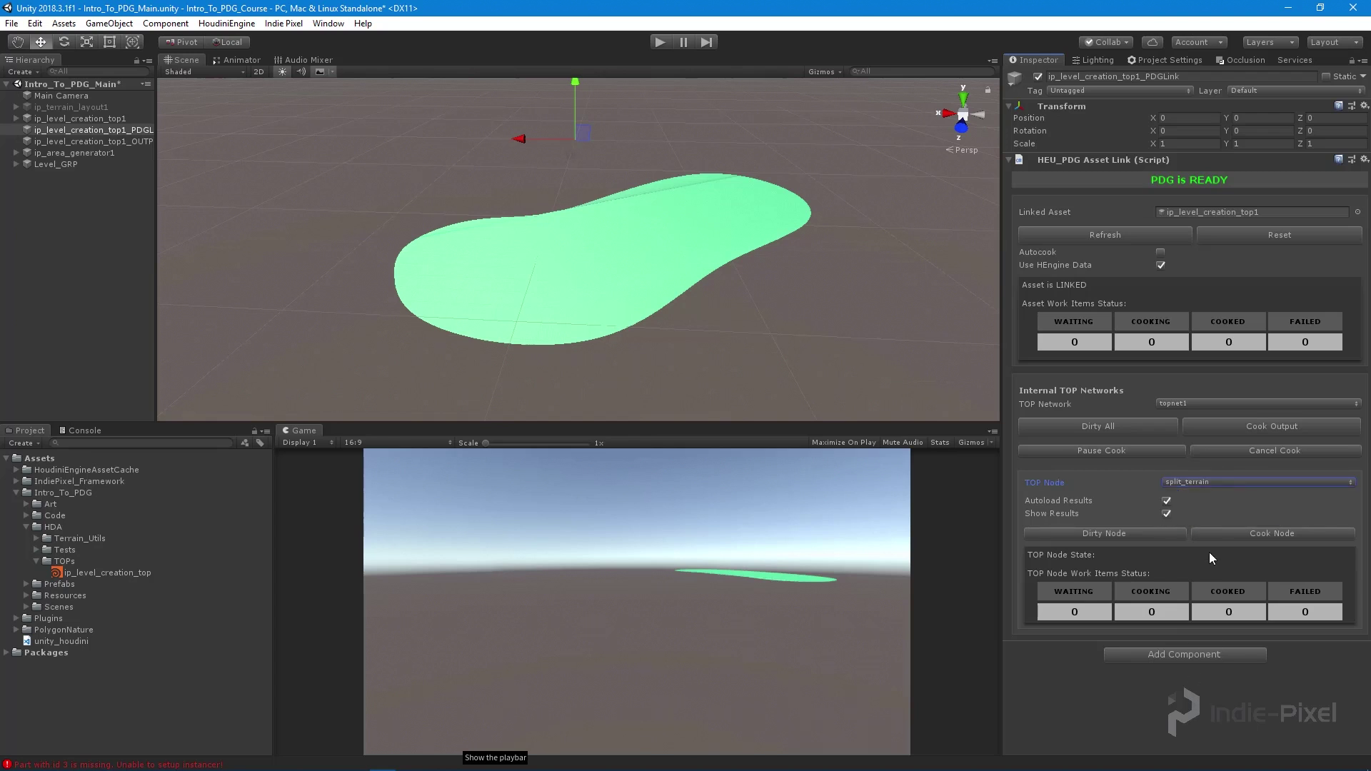
{"action": "left_click", "coordinate": [1209, 481]}
{"action": "left_click", "coordinate": [1213, 513]}
{"action": "left_click", "coordinate": [1195, 482]}
{"action": "left_click", "coordinate": [1202, 497]}
Step: Settle on terrain_scatter as the TOP node and cook the output
{"action": "left_click", "coordinate": [1197, 481]}
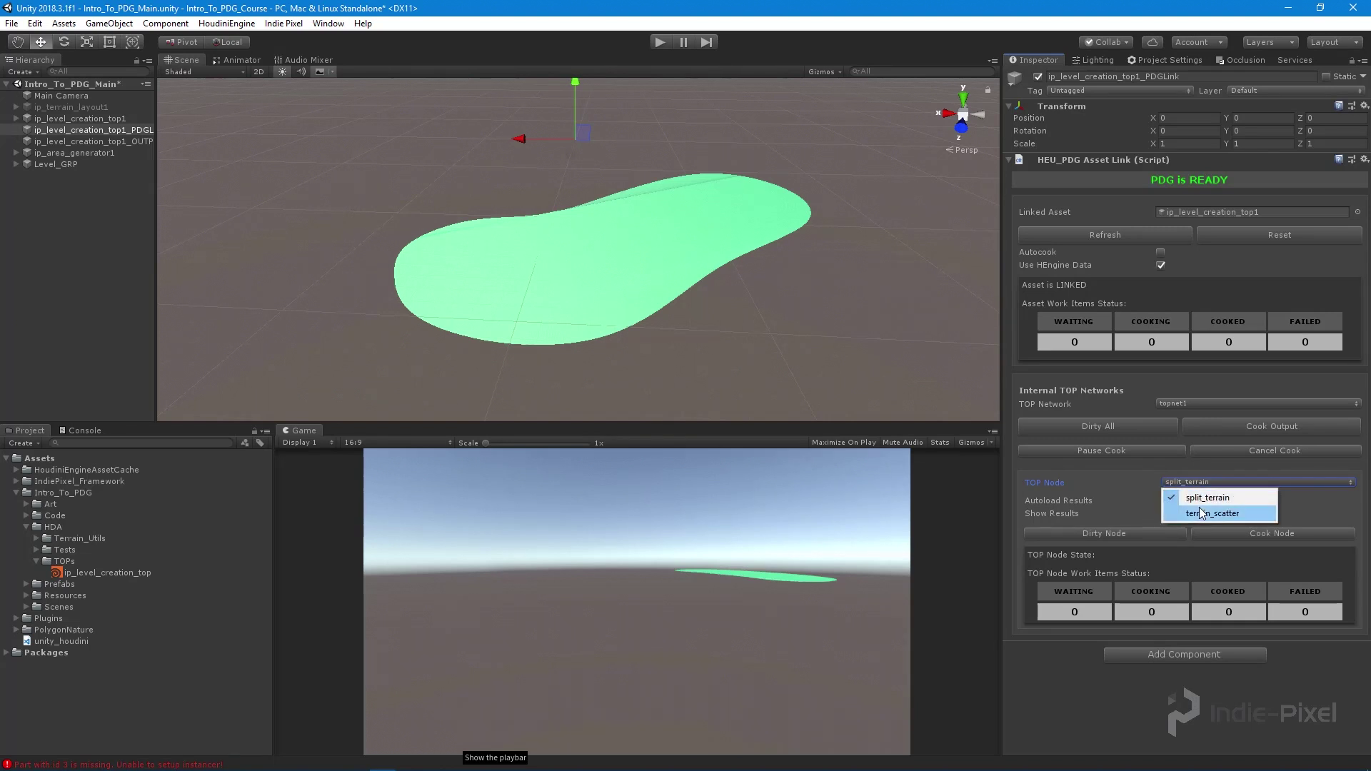
{"action": "left_click", "coordinate": [1202, 512]}
{"action": "left_click", "coordinate": [1197, 481]}
{"action": "left_click", "coordinate": [1205, 509]}
{"action": "left_click", "coordinate": [1203, 484]}
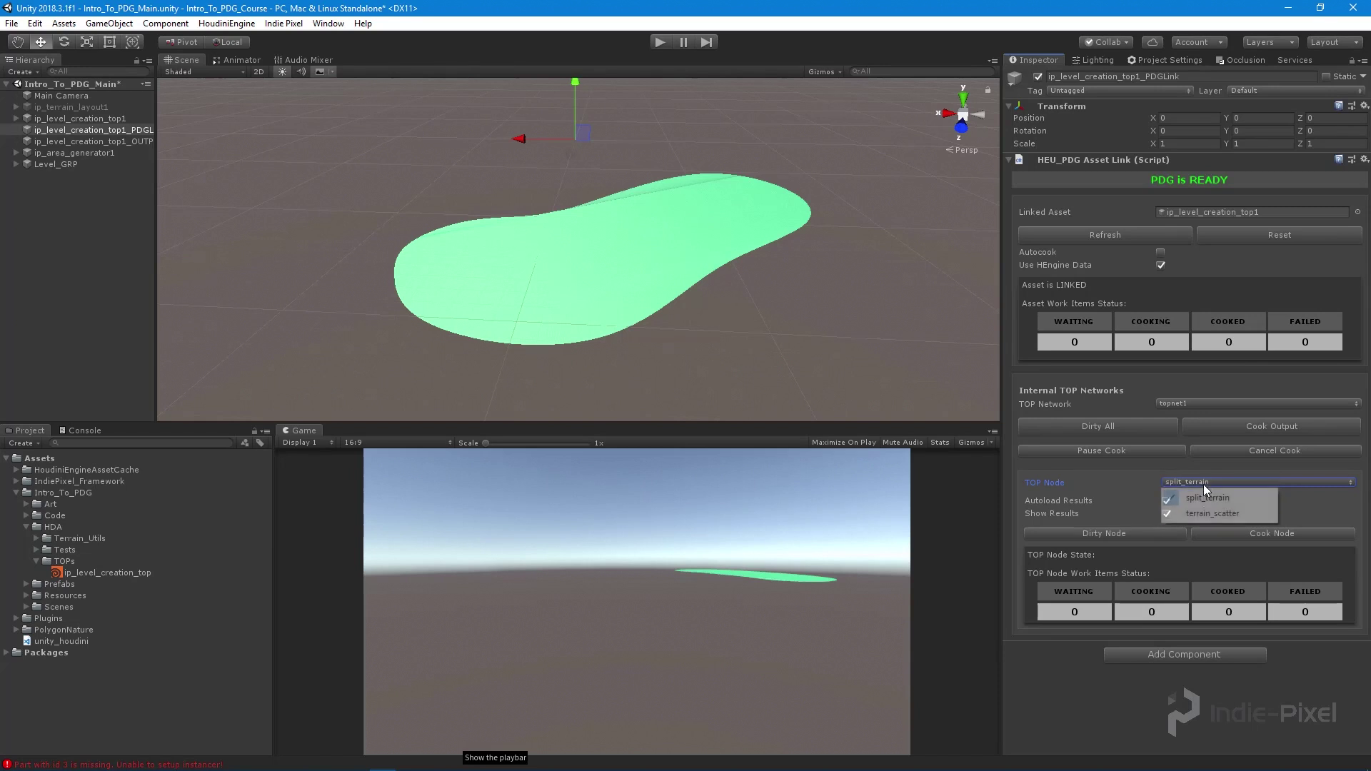
{"action": "left_click", "coordinate": [1203, 514]}
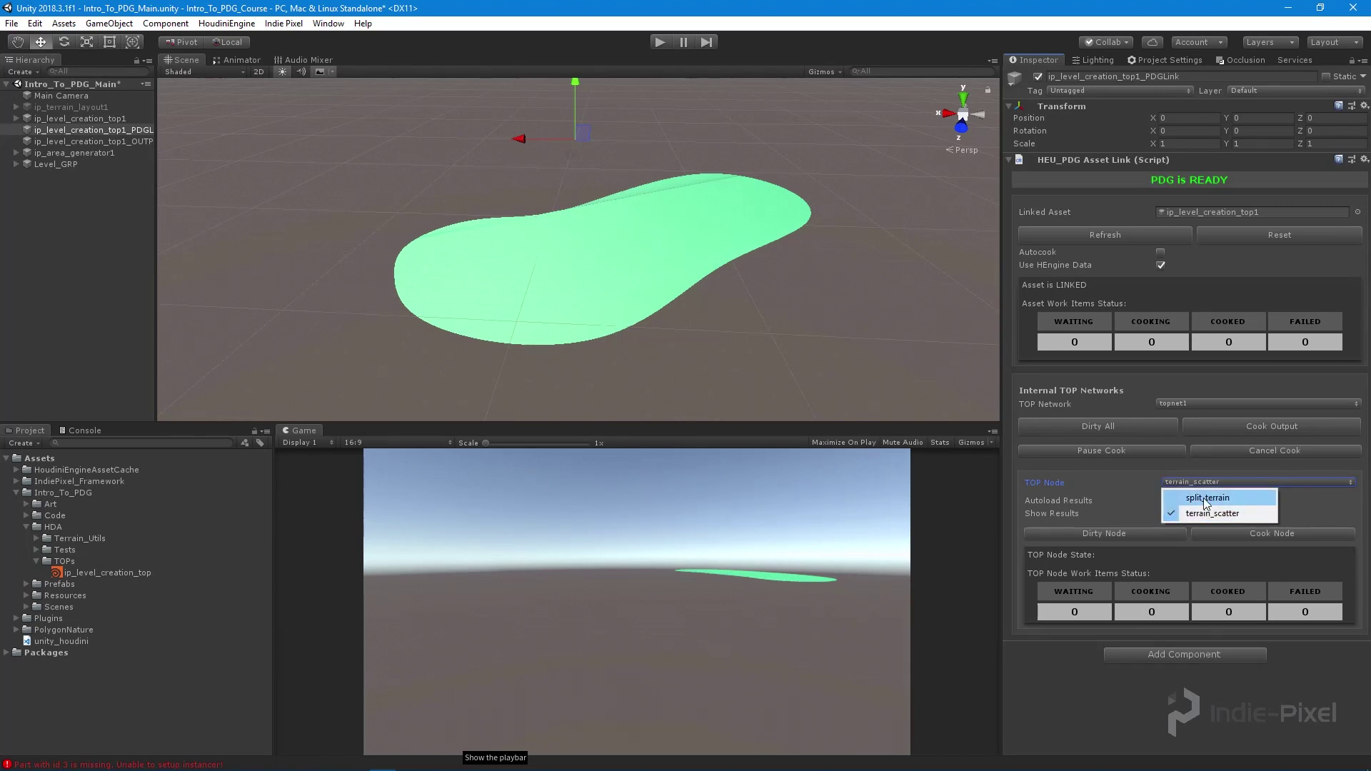
{"action": "left_click", "coordinate": [1195, 717]}
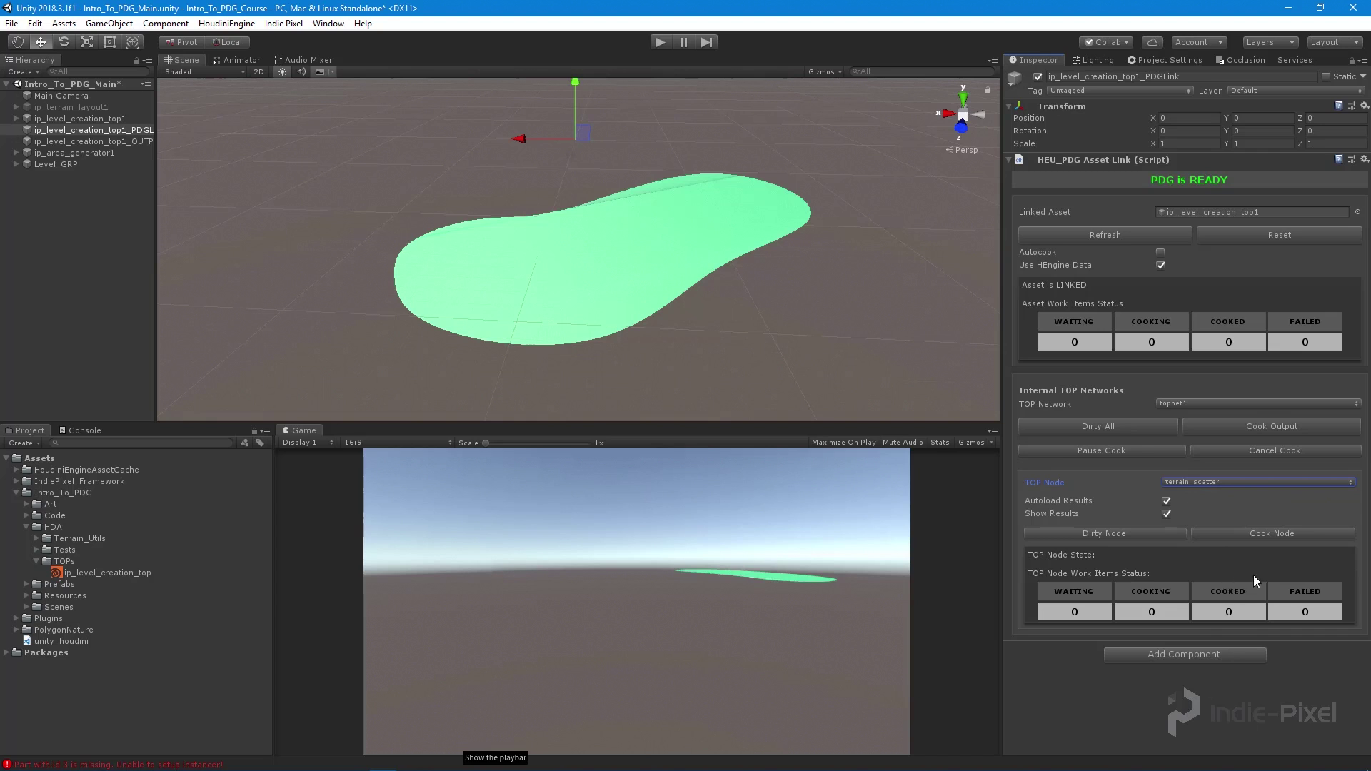
{"action": "left_click", "coordinate": [1253, 426]}
Step: Save the scene and orbit the Scene view to inspect the forest and rocks around the lake
{"action": "key", "text": "ctrl+s"}
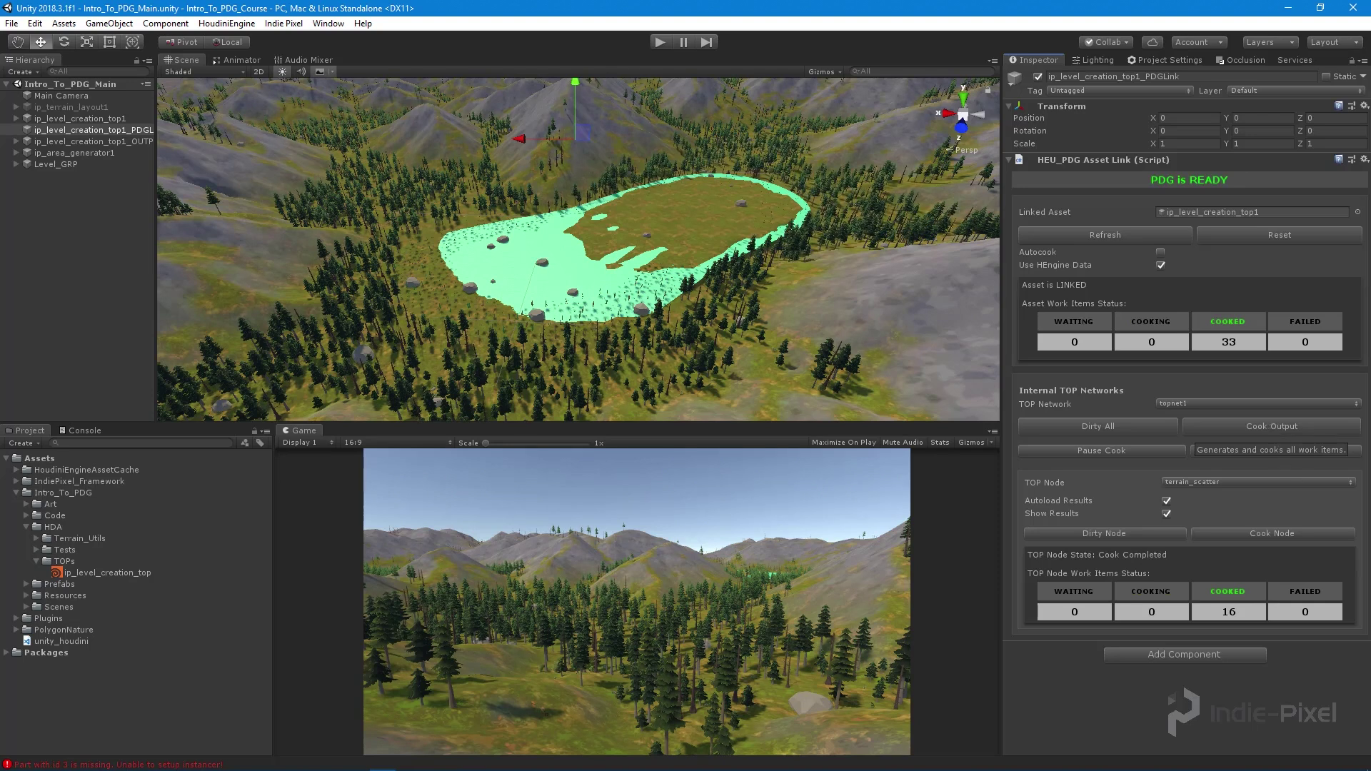
{"action": "left_click_drag", "start_coordinate": [480, 267], "coordinate": [635, 224], "text": "alt"}
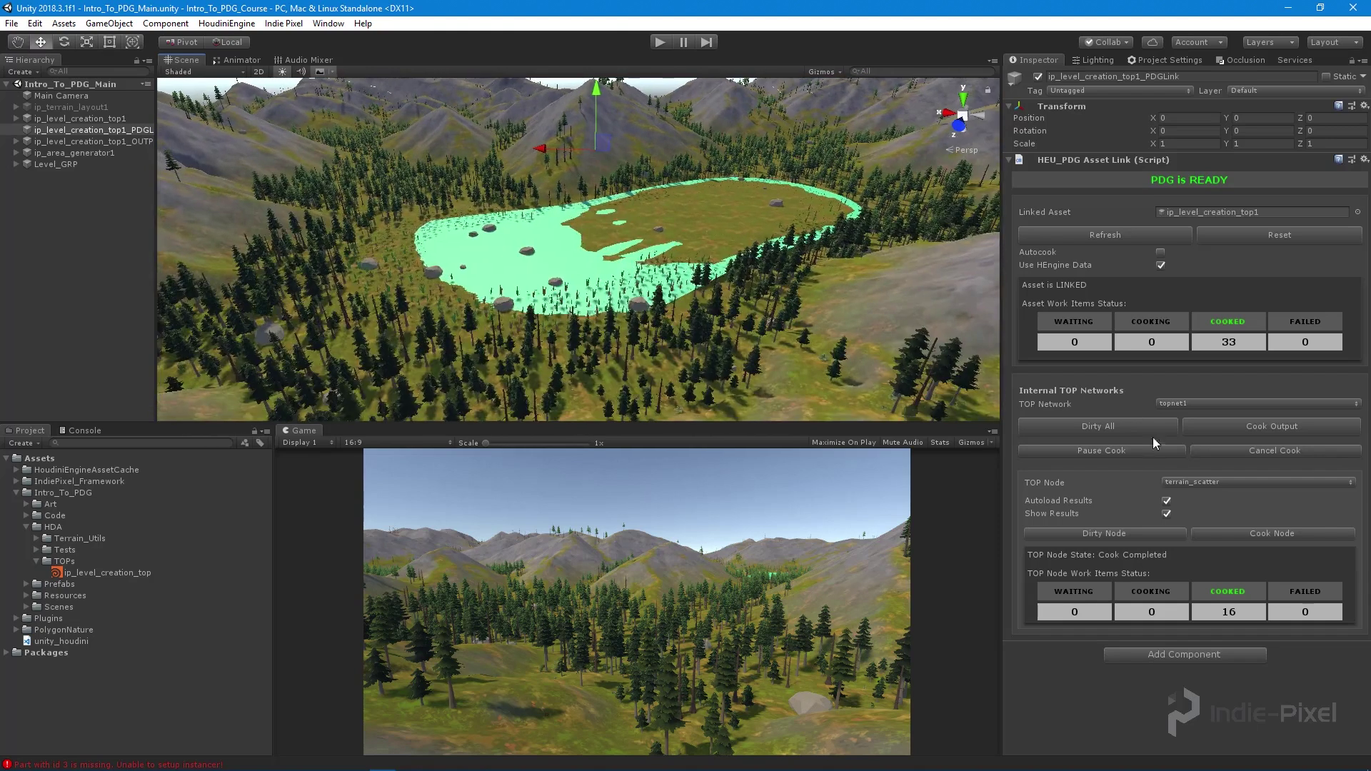
{"action": "left_click", "coordinate": [1197, 481]}
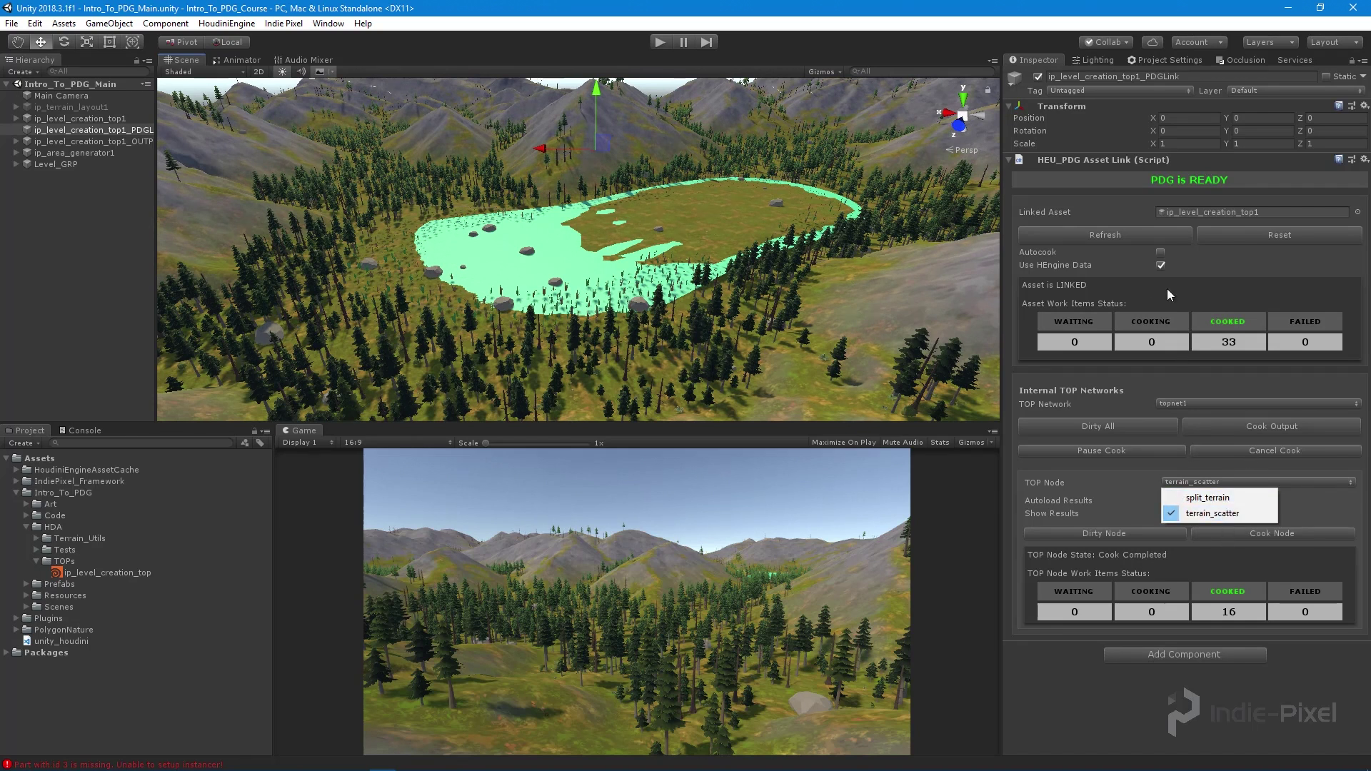
{"action": "left_click", "coordinate": [1197, 381]}
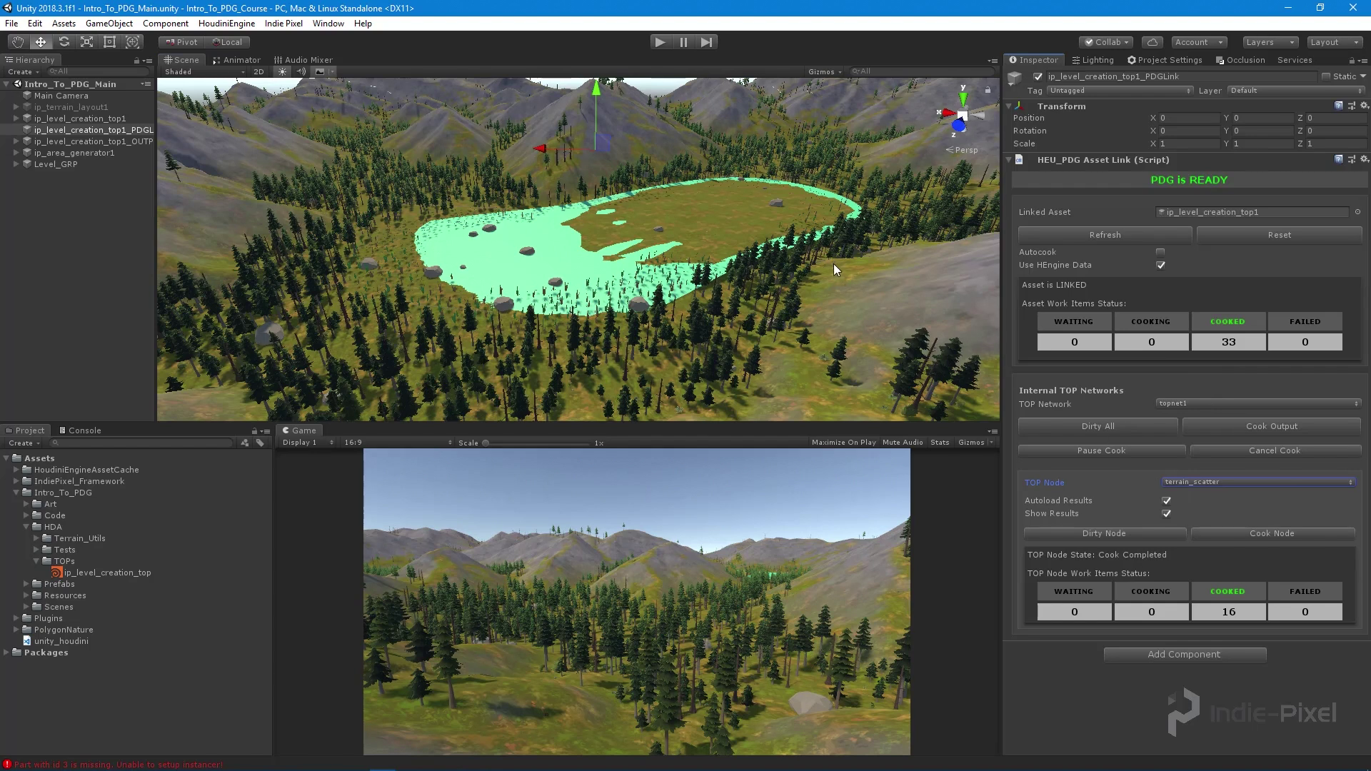
{"action": "left_click_drag", "start_coordinate": [863, 264], "coordinate": [594, 264], "text": "alt"}
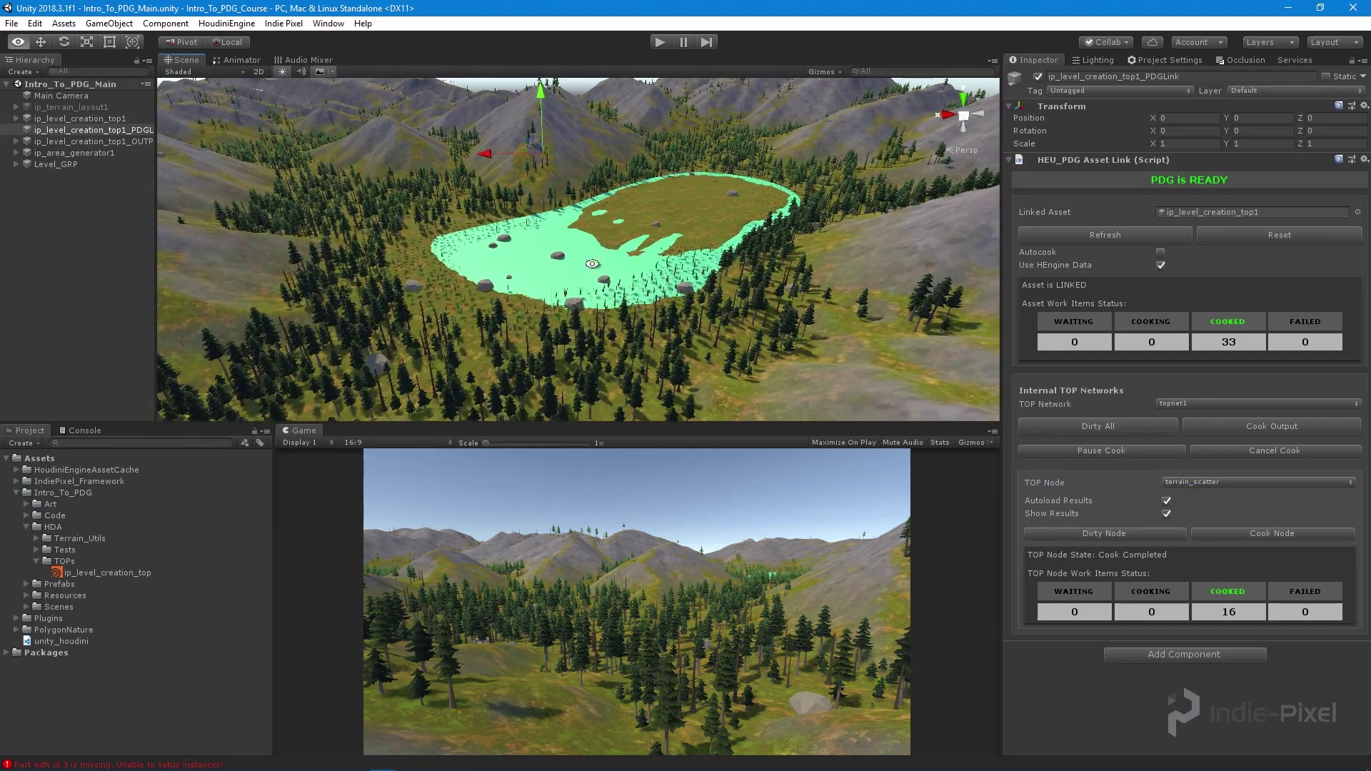
Step: In Houdini, dive inside ip_level_creation_top1 to inspect topnet1, then return to Unity
{"action": "left_click", "coordinate": [329, 763]}
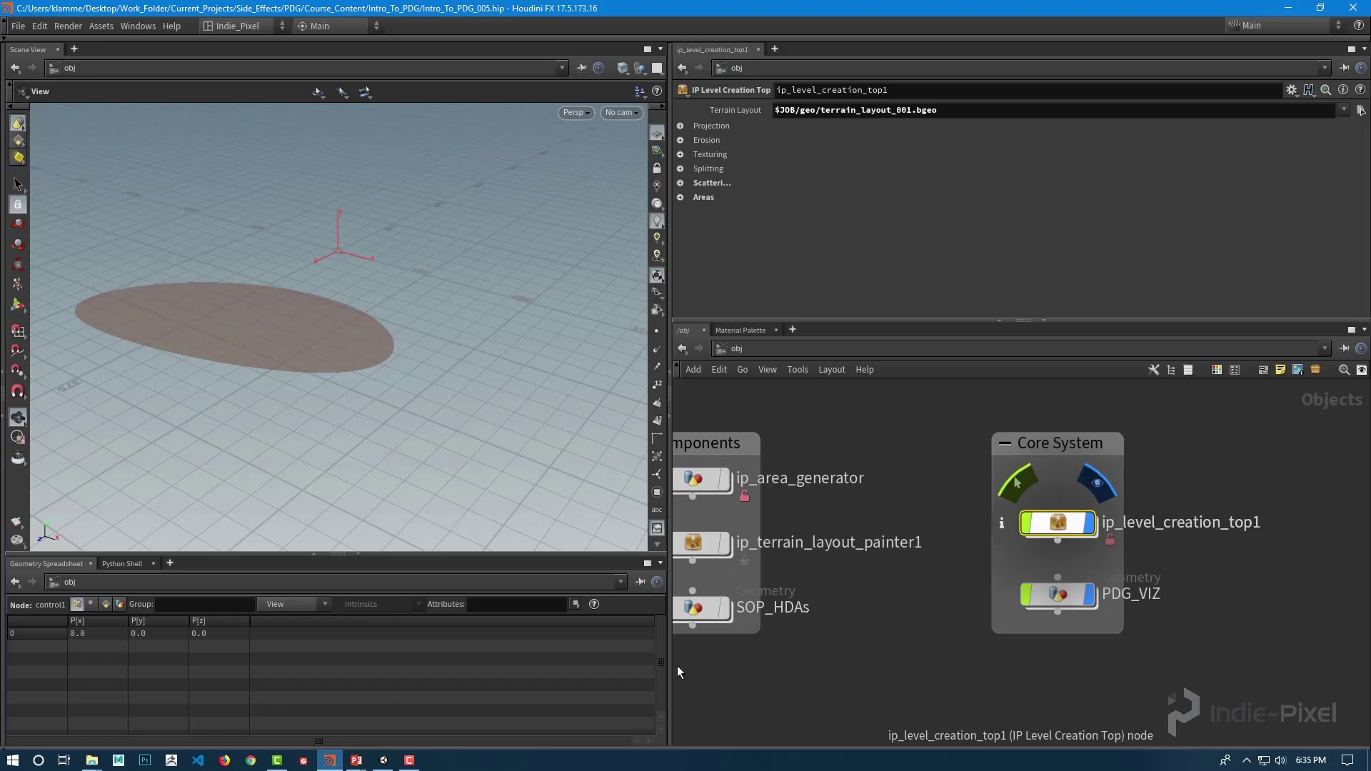
{"action": "double_click", "coordinate": [1059, 532]}
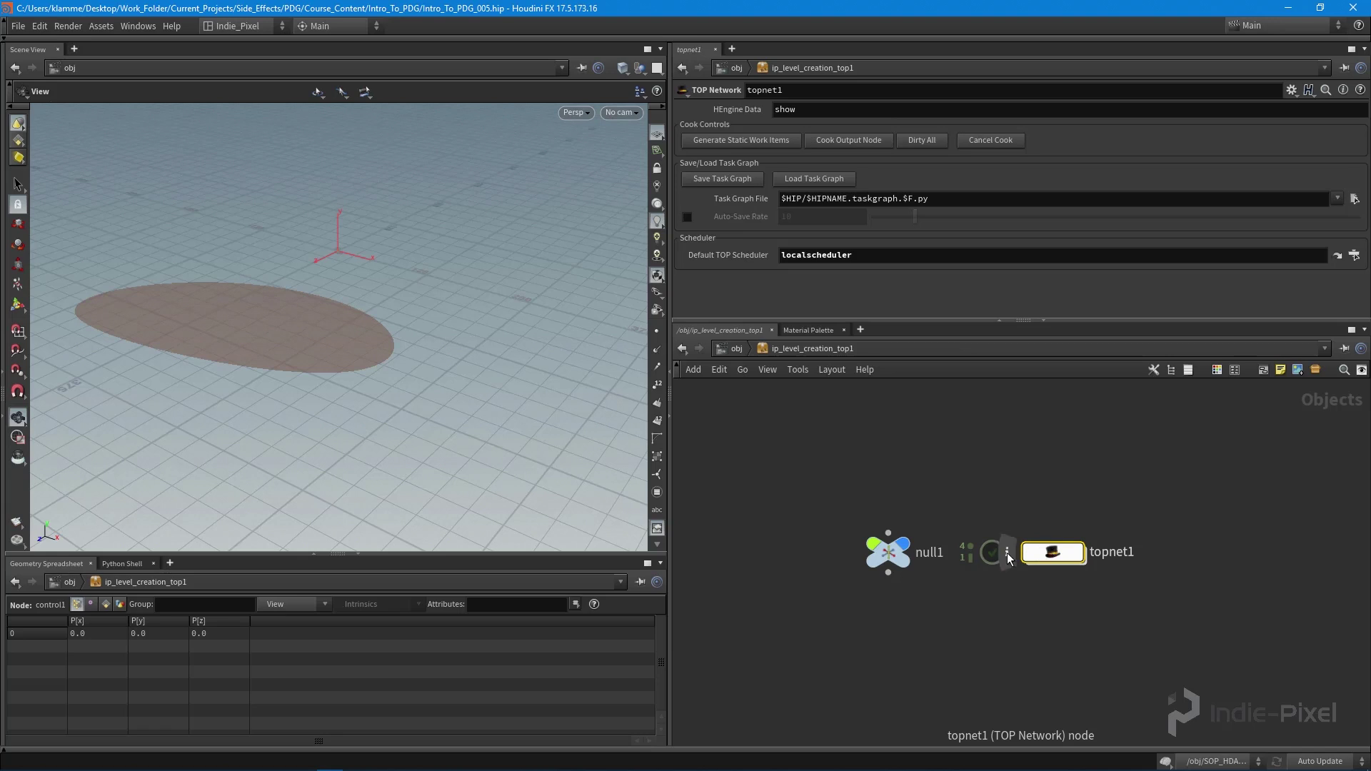
{"action": "left_click", "coordinate": [384, 761]}
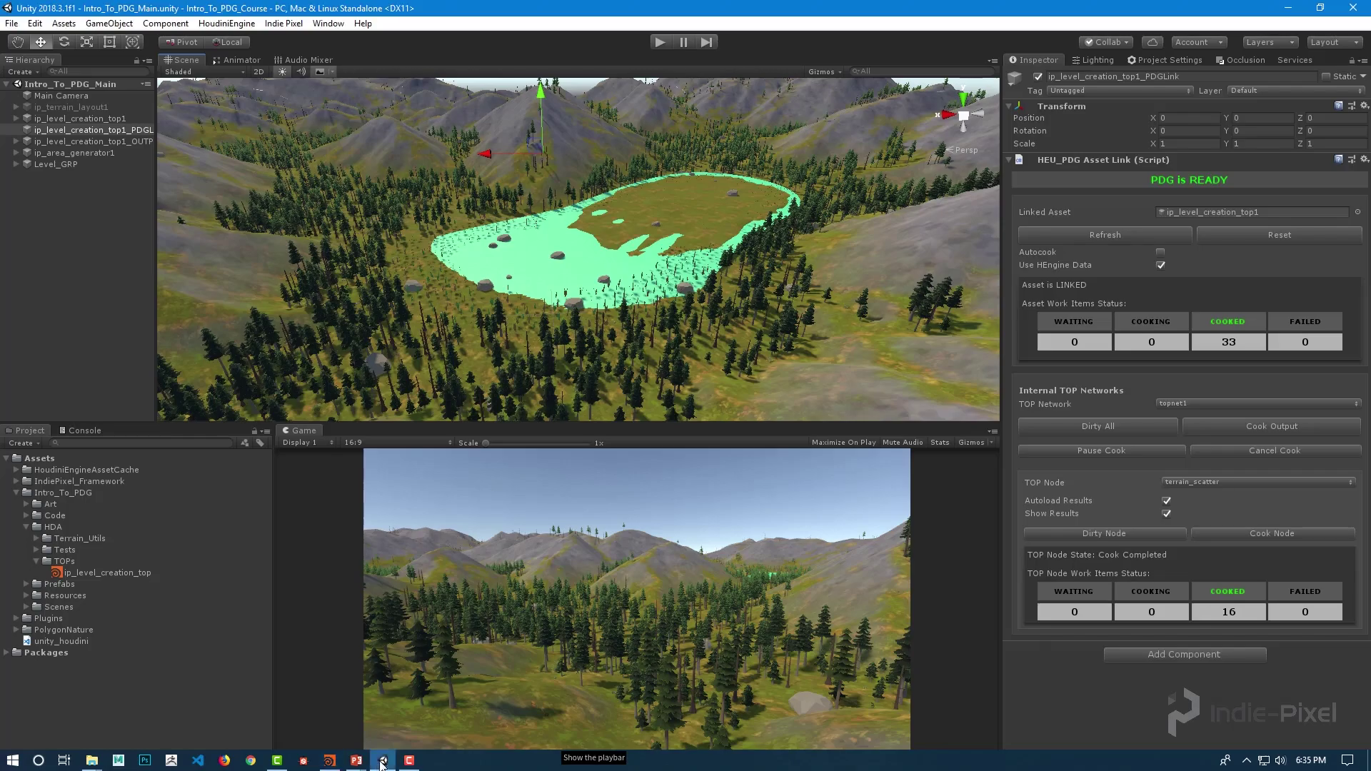
{"action": "left_click_drag", "start_coordinate": [665, 220], "coordinate": [572, 257], "text": "alt"}
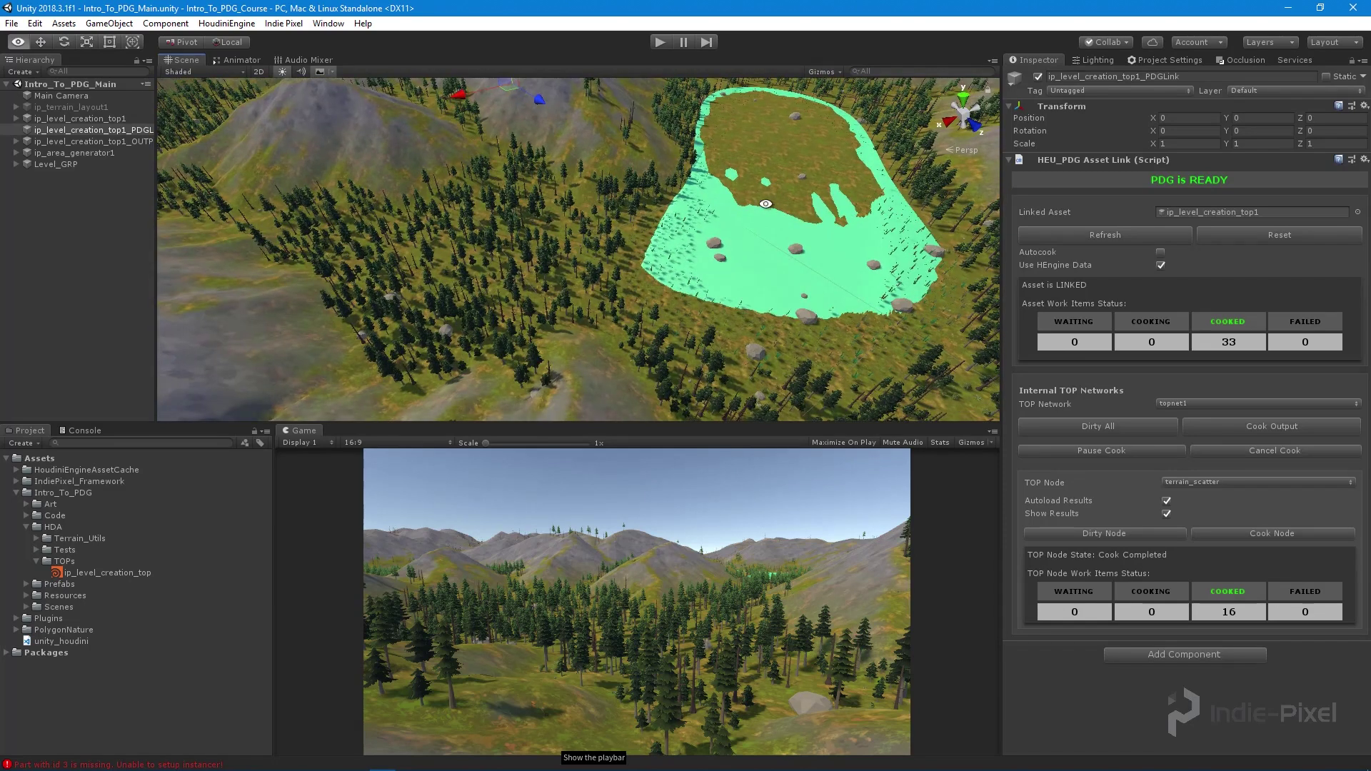
{"action": "left_click_drag", "start_coordinate": [585, 276], "coordinate": [820, 243], "text": "alt"}
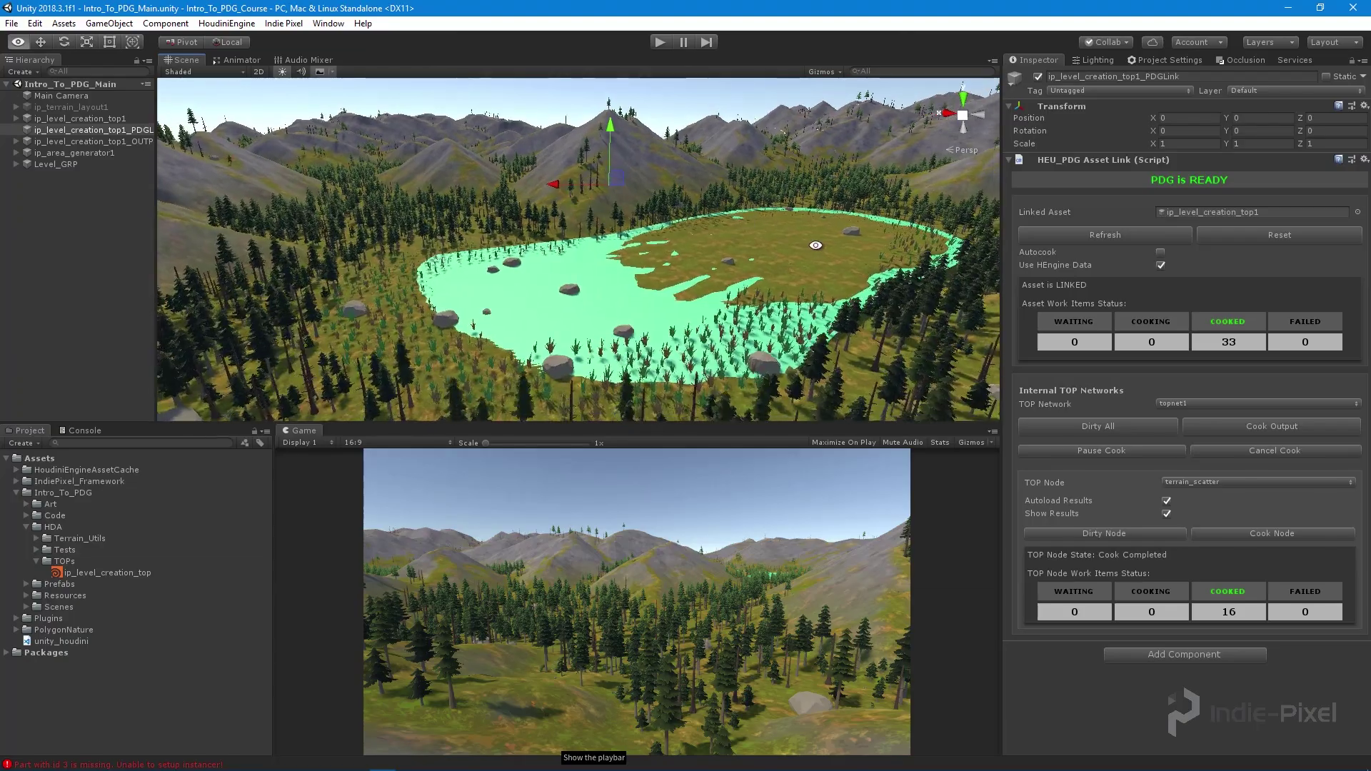